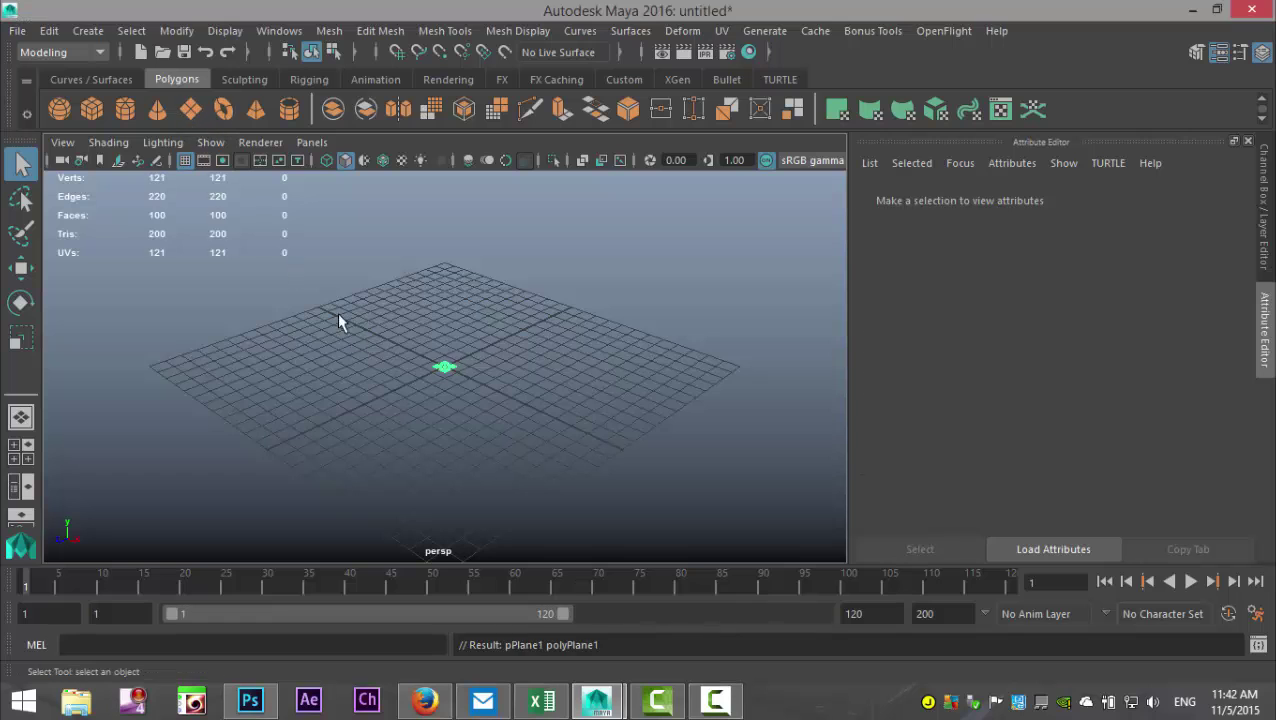
Create a polygon plane at the origin and scale it up uniformly until it covers the whole grid
{"action": "left_click", "coordinate": [190, 109]}
{"action": "key", "text": "r"}
{"action": "left_click_drag", "start_coordinate": [443, 372], "coordinate": [757, 421]}
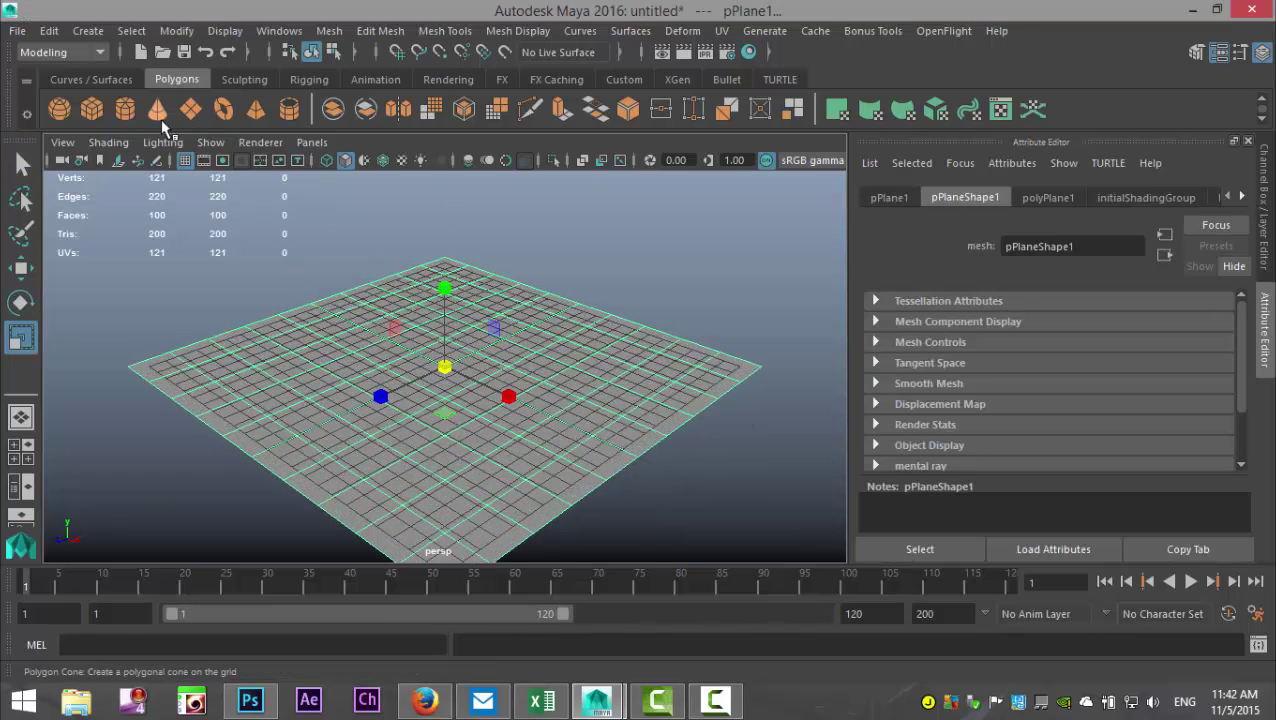
Create a polygon cube and raise it in the side view until it rests on the plane, and frame it in the perspective view
{"action": "left_click", "coordinate": [91, 109]}
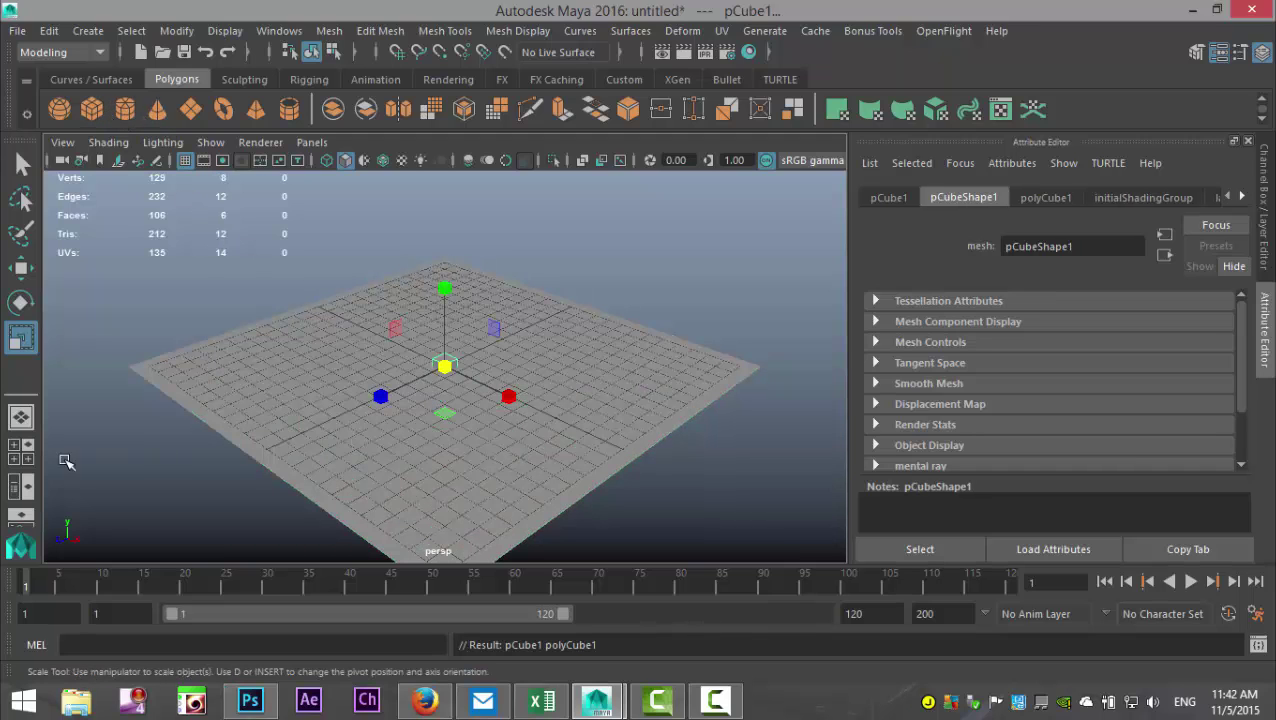
{"action": "left_click", "coordinate": [20, 451]}
{"action": "key", "text": "space"}
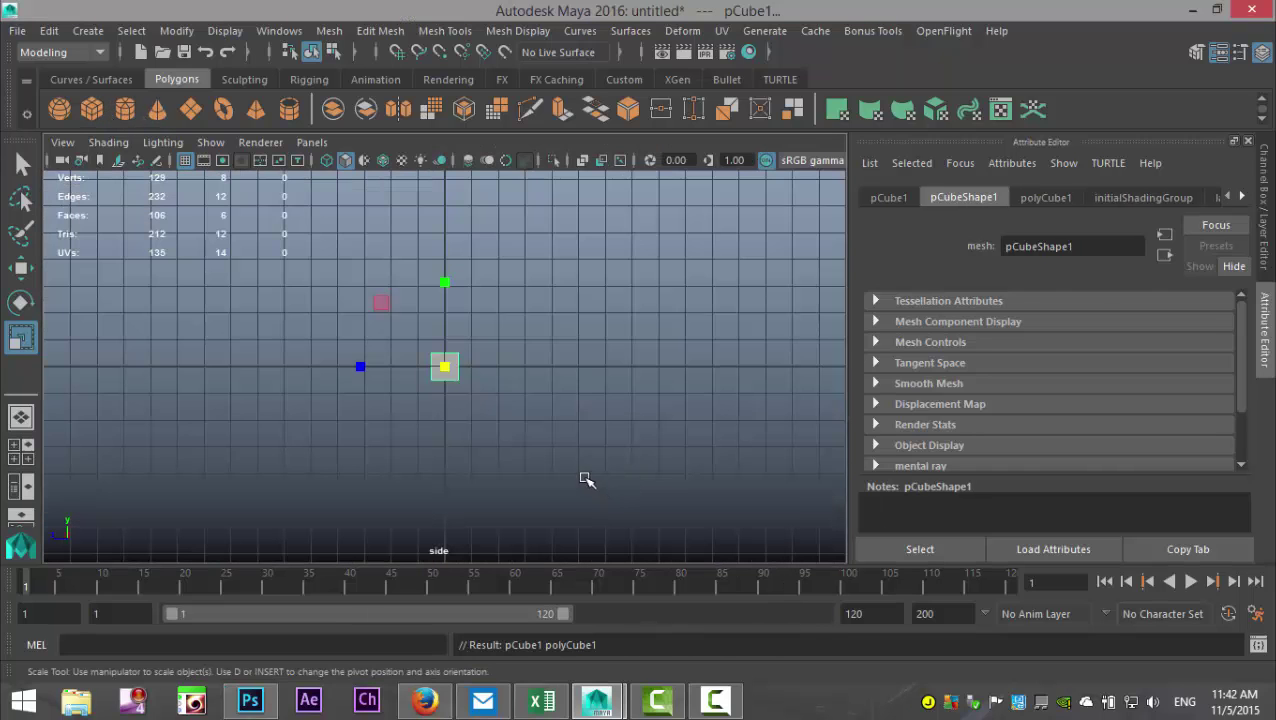
{"action": "key", "text": "w"}
{"action": "left_click_drag", "start_coordinate": [446, 279], "coordinate": [447, 257]}
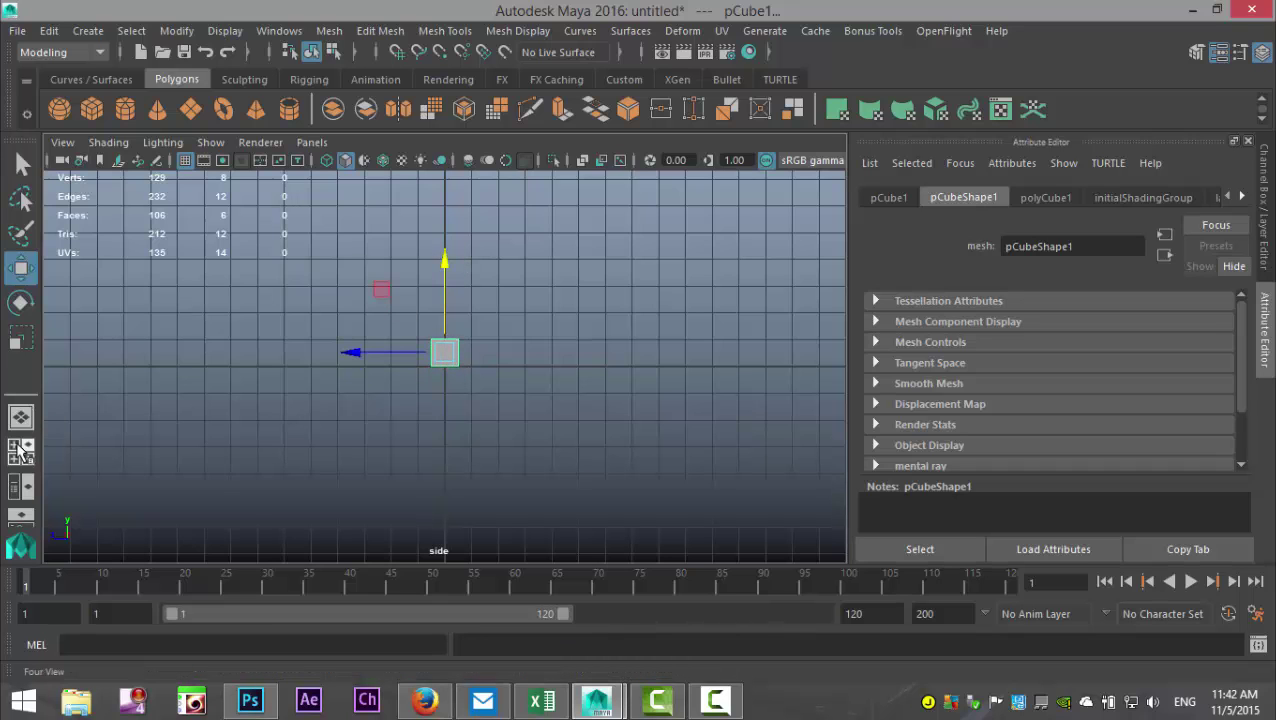
{"action": "left_click", "coordinate": [20, 451]}
{"action": "key", "text": "space"}
{"action": "key", "text": "f"}
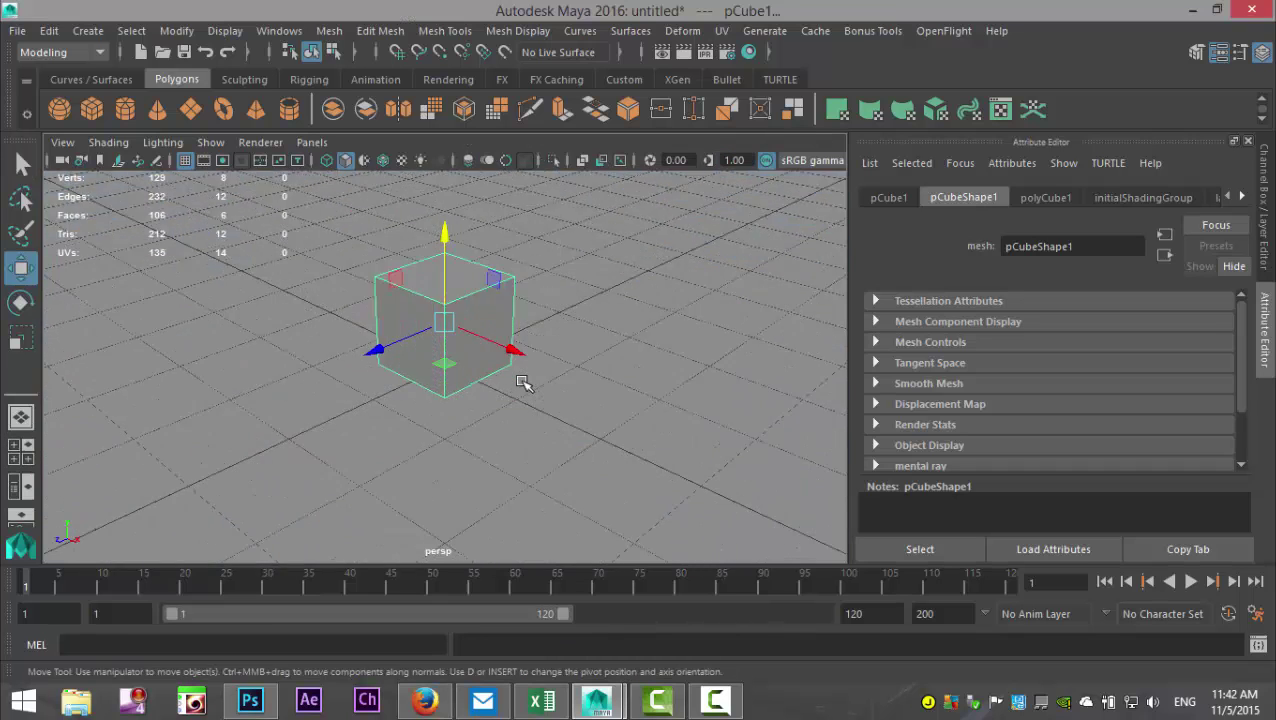
Adjust the perspective view around the cube and enter "new" as a camera bookmark name for it
{"action": "middle_click_drag", "start_coordinate": [530, 419], "coordinate": [551, 458], "text": "alt"}
{"action": "left_click", "coordinate": [62, 145]}
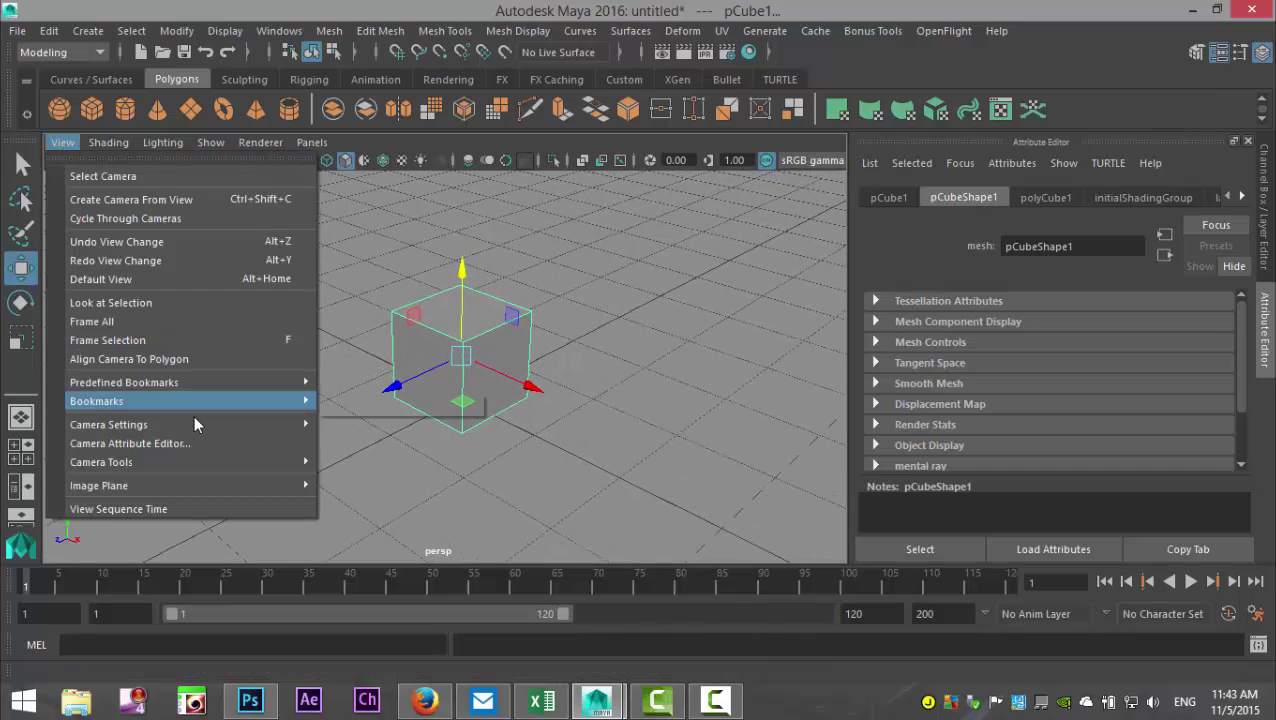
{"action": "mouse_move", "coordinate": [214, 396]}
{"action": "left_click", "coordinate": [403, 411]}
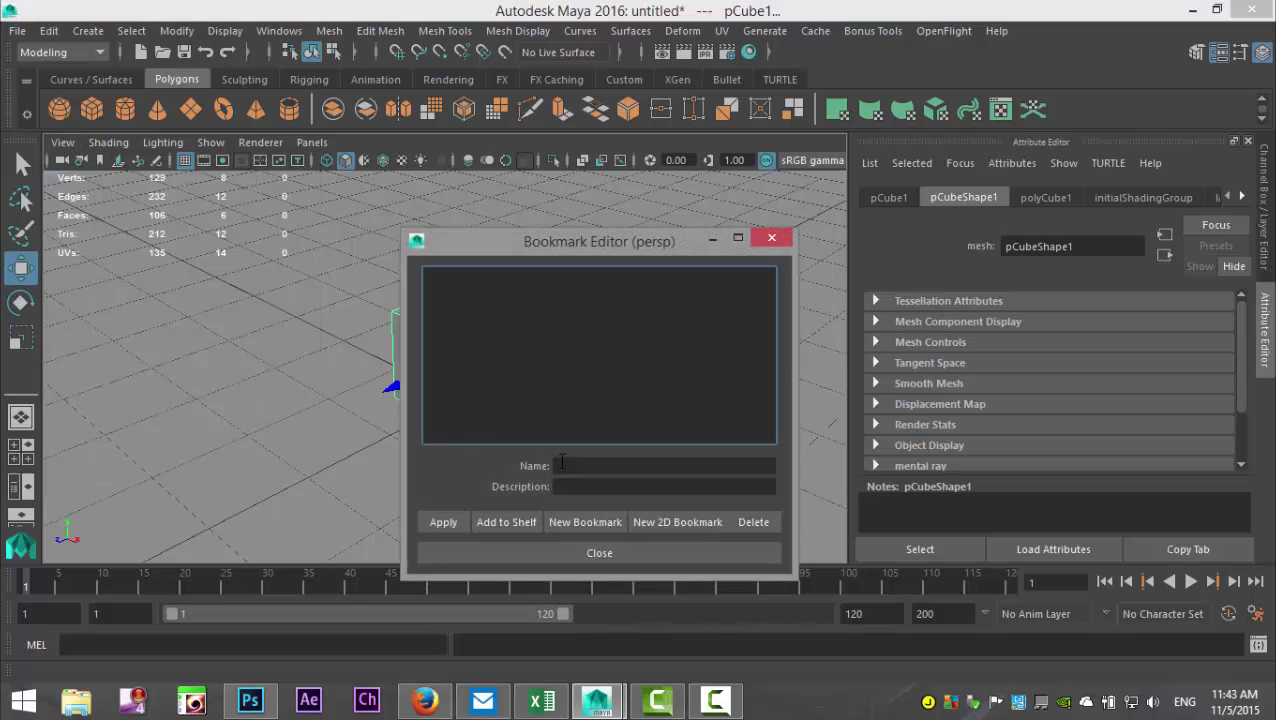
{"action": "left_click", "coordinate": [590, 466]}
{"action": "type", "text": "new"}
{"action": "left_click", "coordinate": [505, 553]}
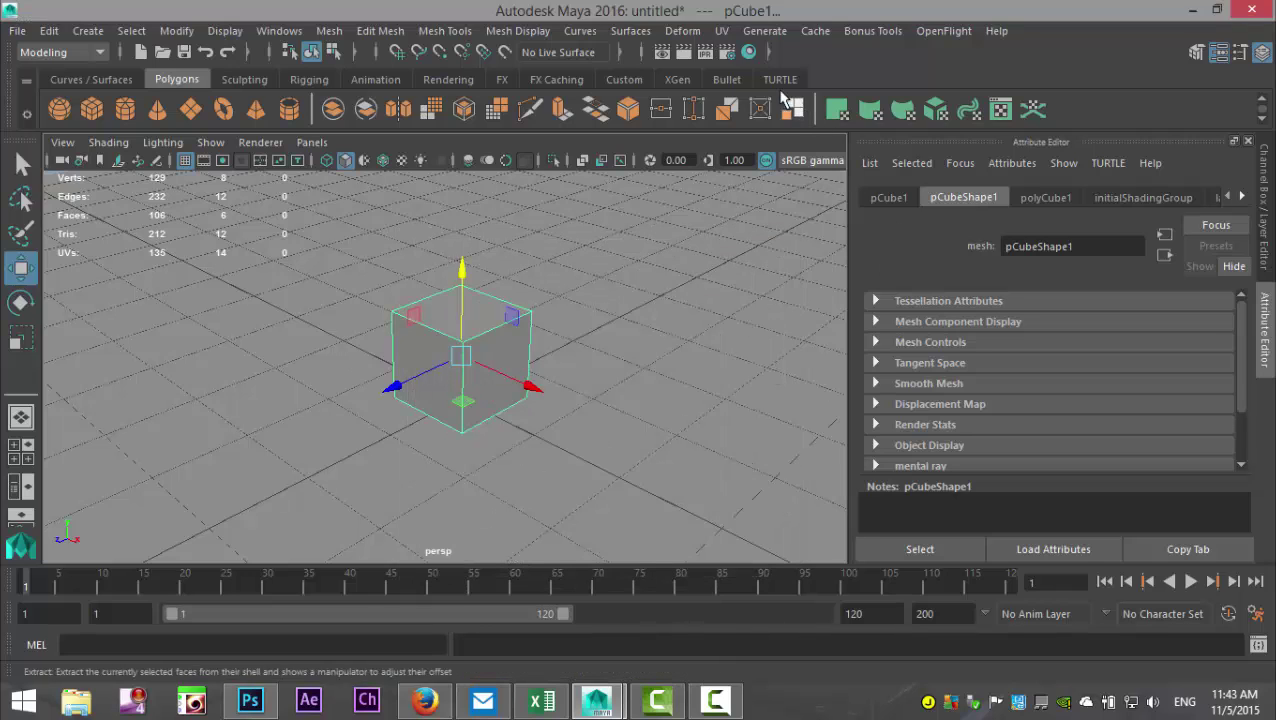
Render the current perspective view of the cube and plane with Maya Software
{"action": "left_click", "coordinate": [662, 53]}
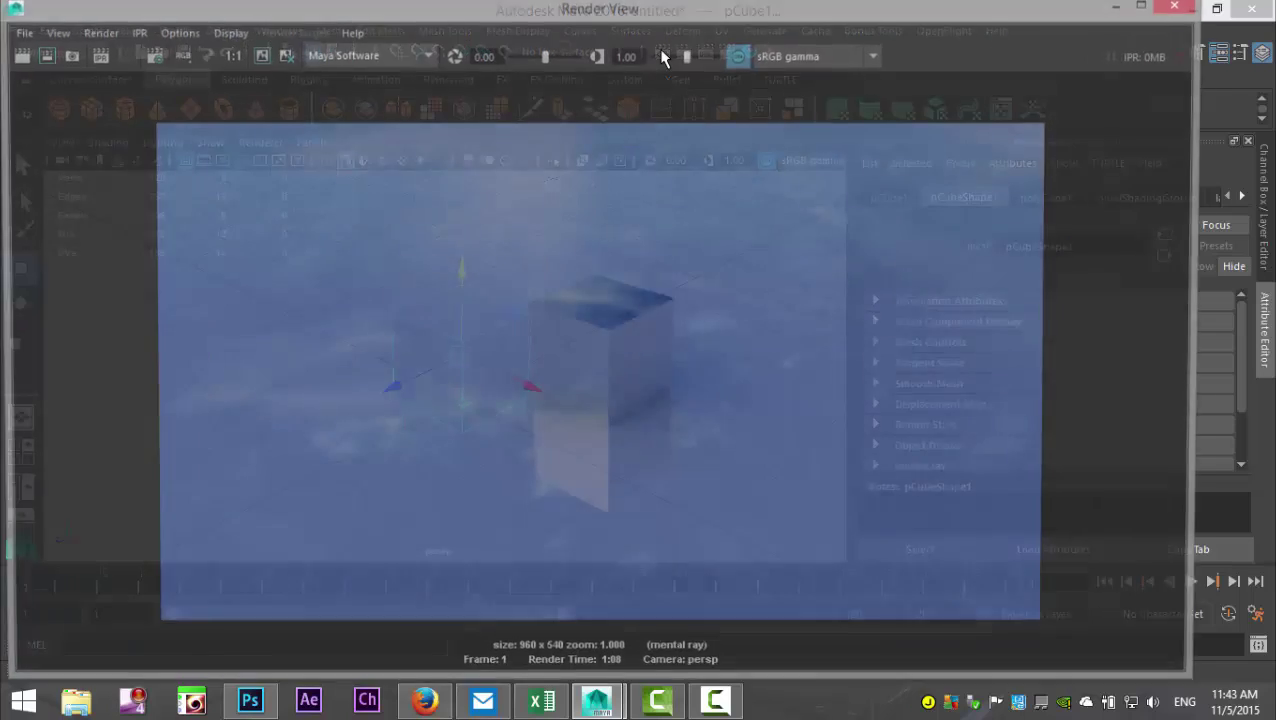
{"action": "left_click", "coordinate": [18, 32]}
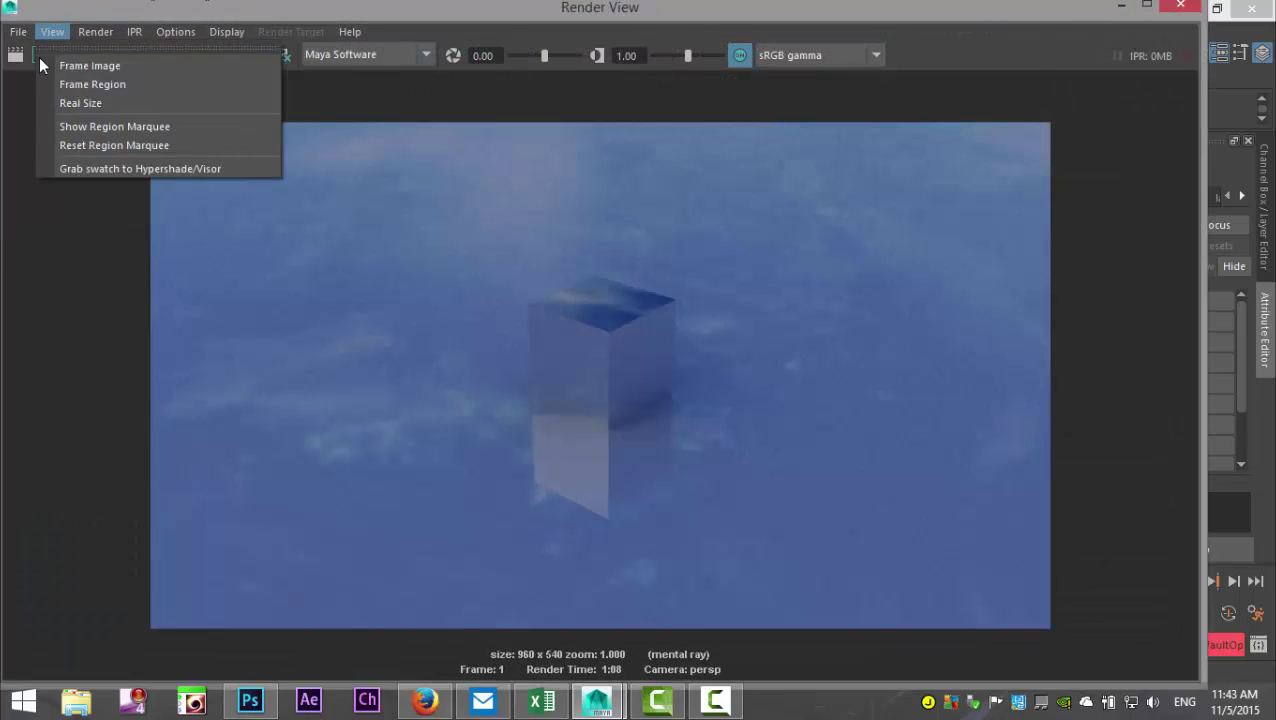
{"action": "left_click", "coordinate": [16, 60]}
{"action": "left_click", "coordinate": [16, 57]}
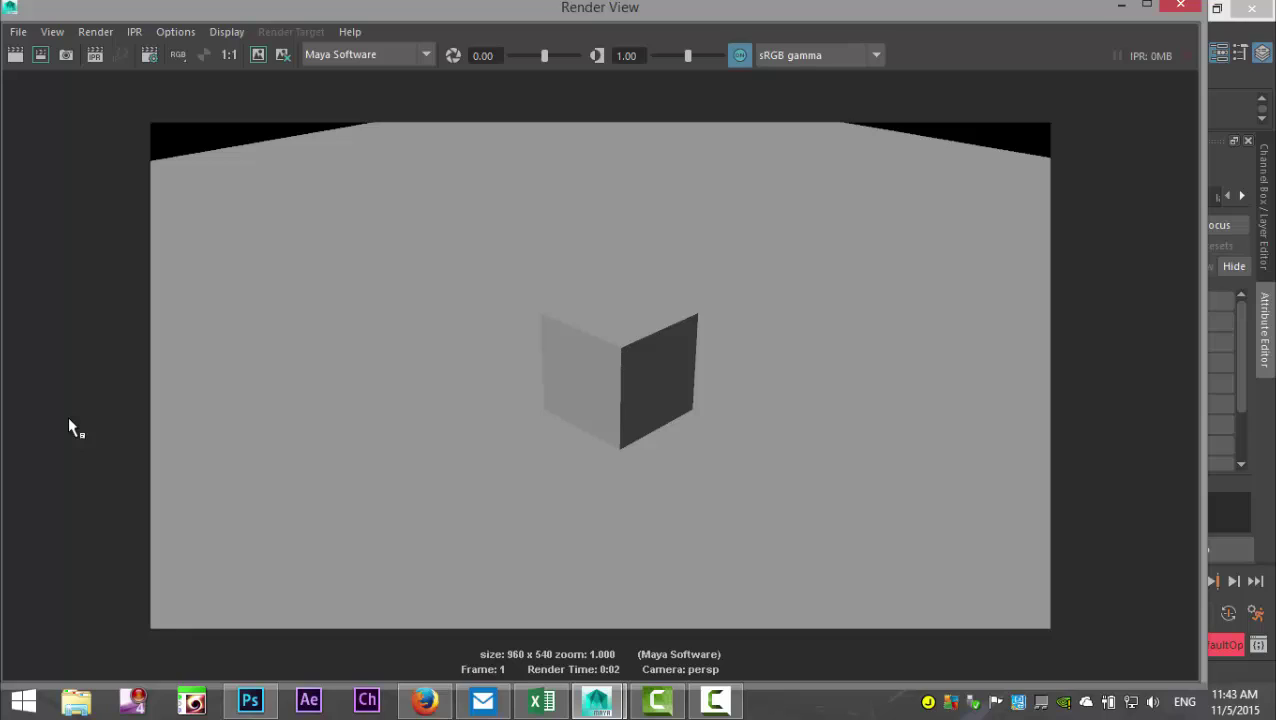
Switch the renderer to mental ray and render the cube and plane again
{"action": "left_click", "coordinate": [369, 58]}
{"action": "left_click", "coordinate": [368, 157]}
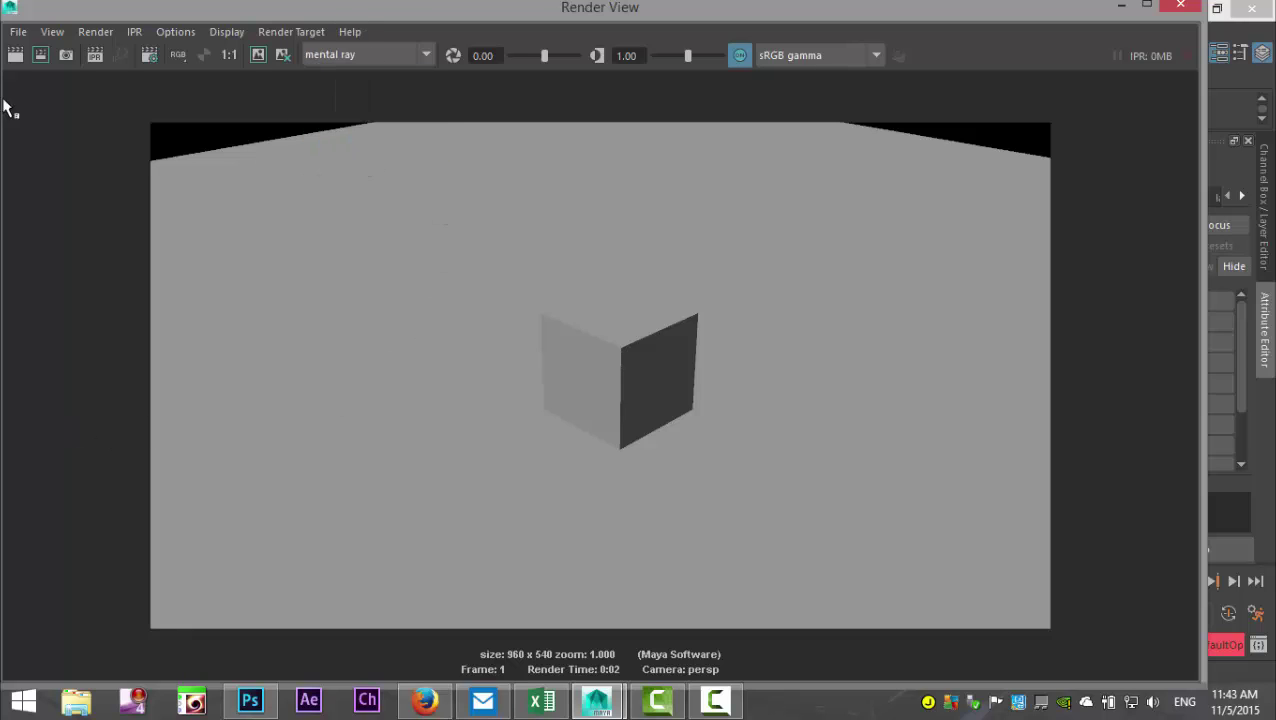
{"action": "left_click", "coordinate": [15, 55]}
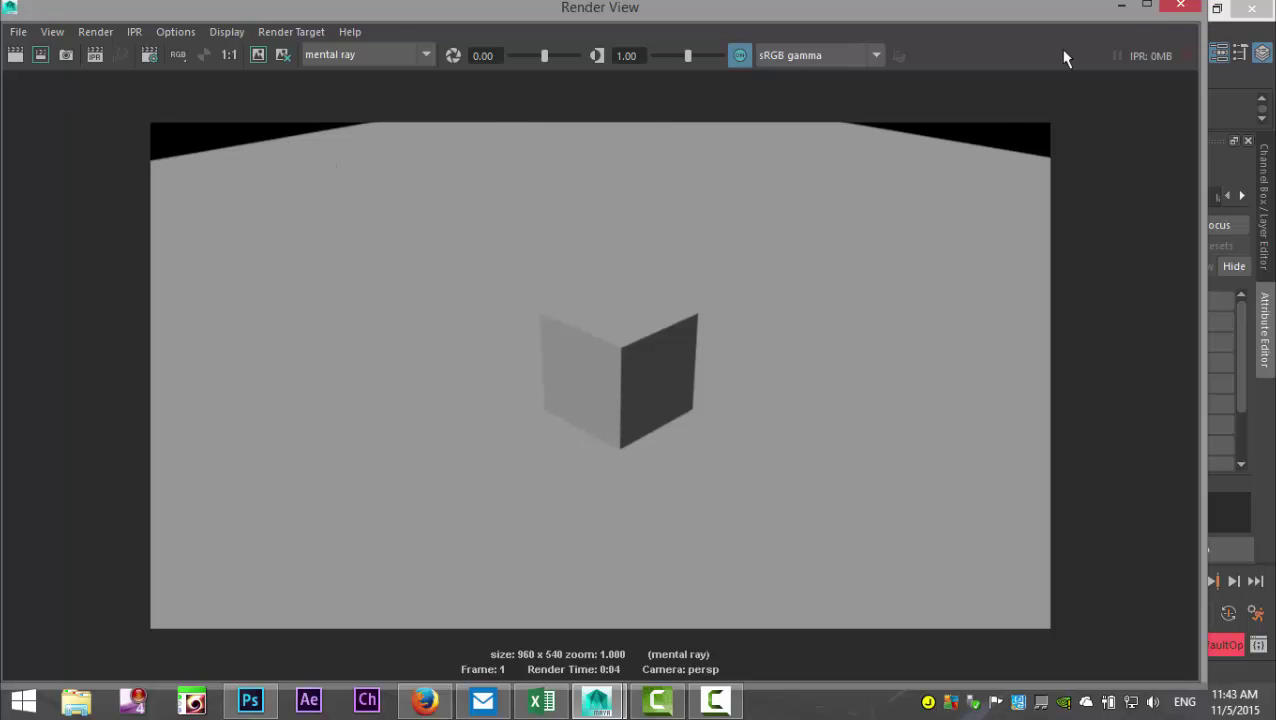
{"action": "left_click", "coordinate": [1180, 7]}
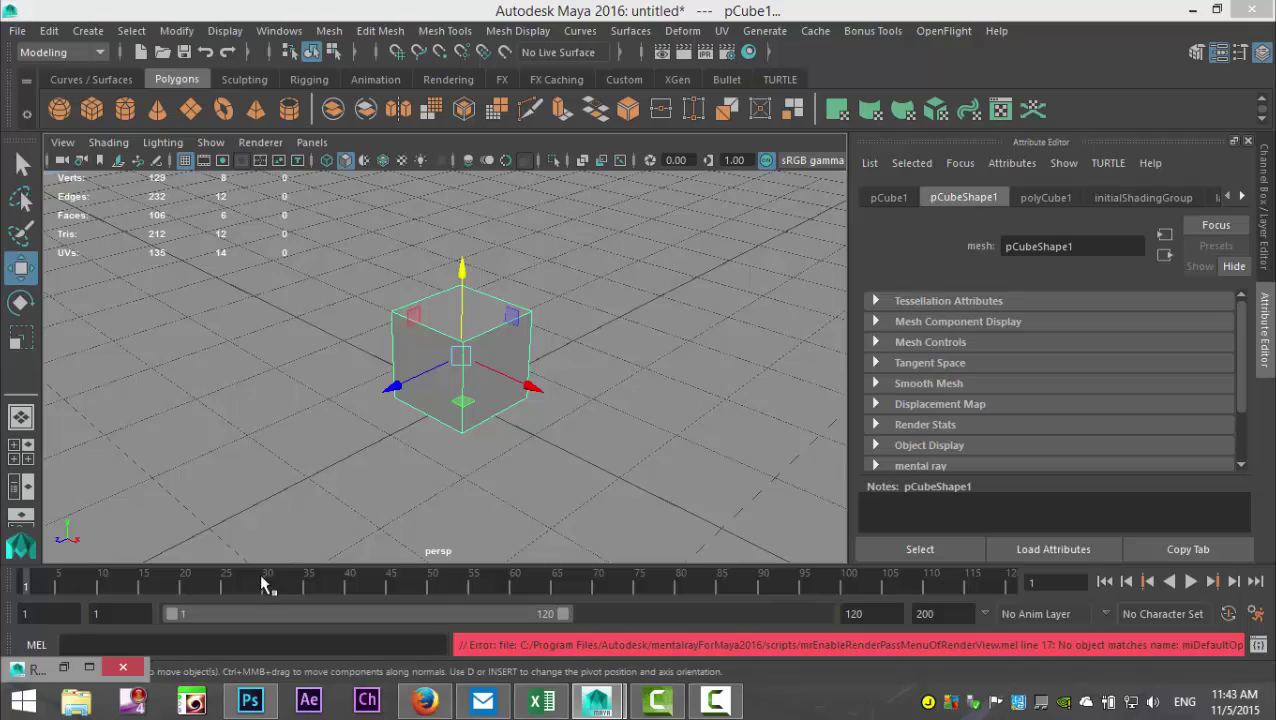
Disable the default light in the Render Options section of the mental ray render settings
{"action": "left_click", "coordinate": [90, 672]}
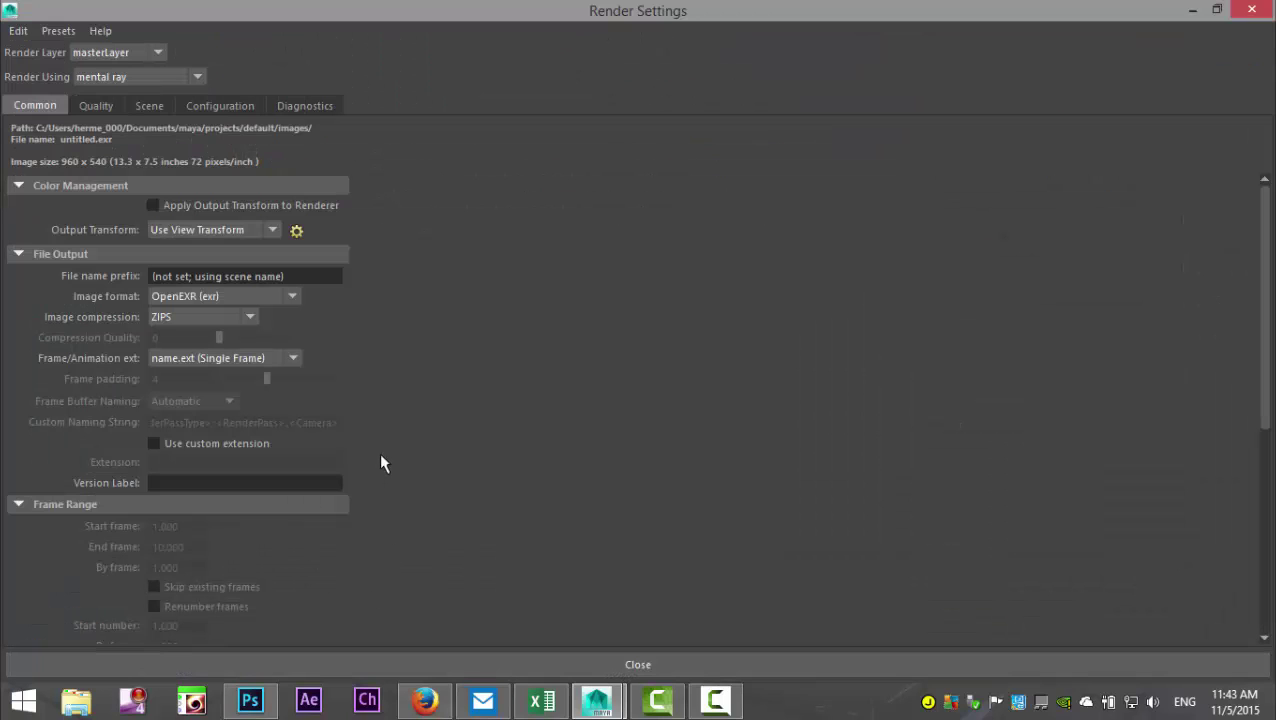
{"action": "scroll", "coordinate": [363, 390], "scroll_direction": "down", "scroll_amount": 6}
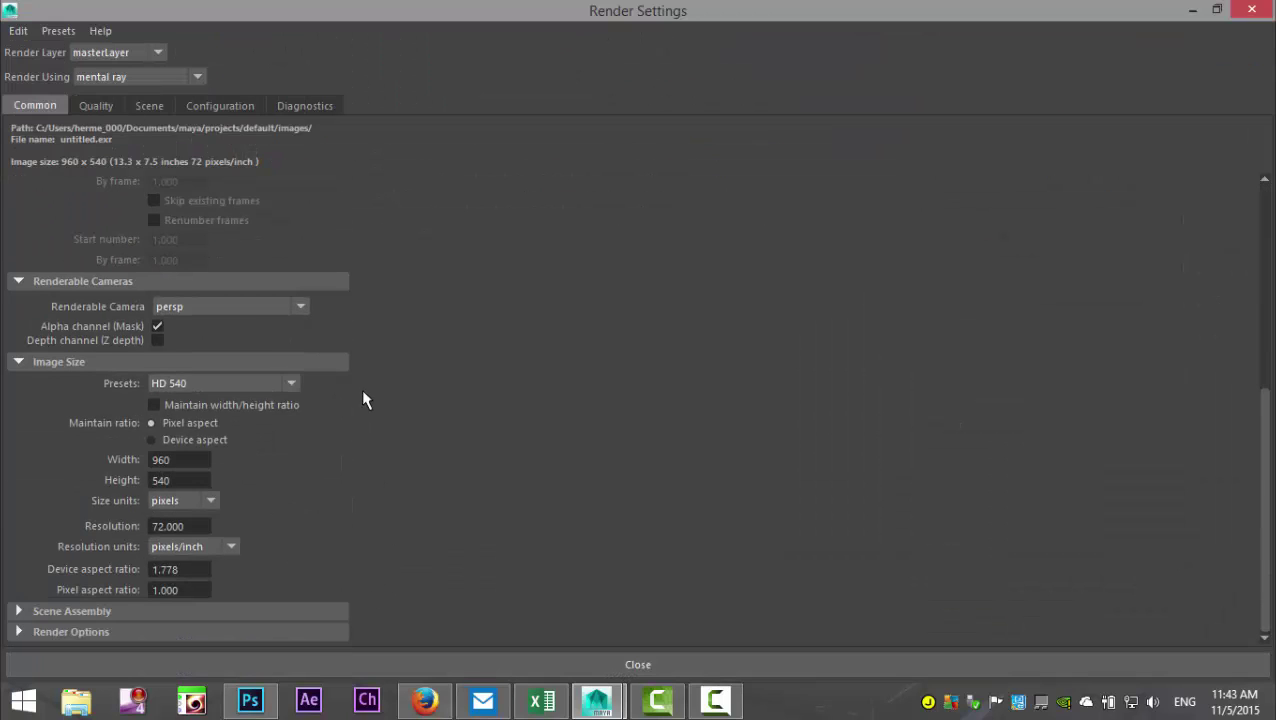
{"action": "left_click", "coordinate": [18, 632]}
{"action": "scroll", "coordinate": [398, 462], "scroll_direction": "down", "scroll_amount": 3}
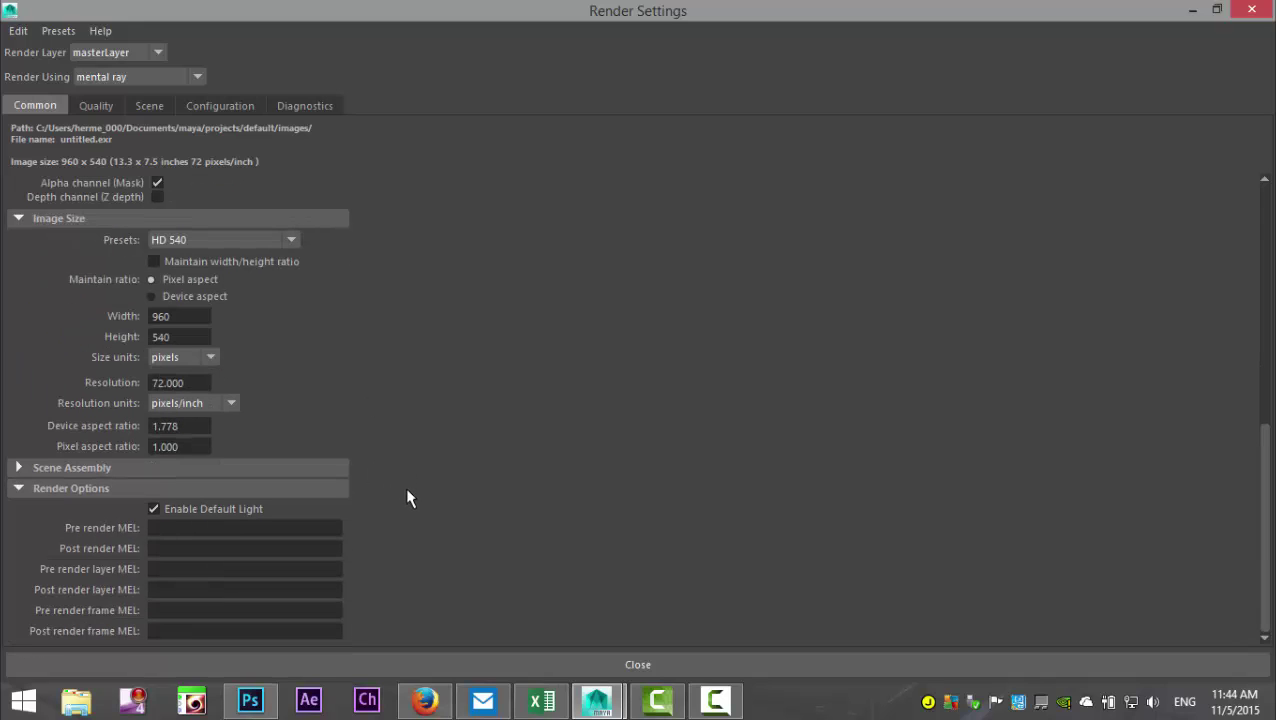
{"action": "left_click", "coordinate": [153, 511]}
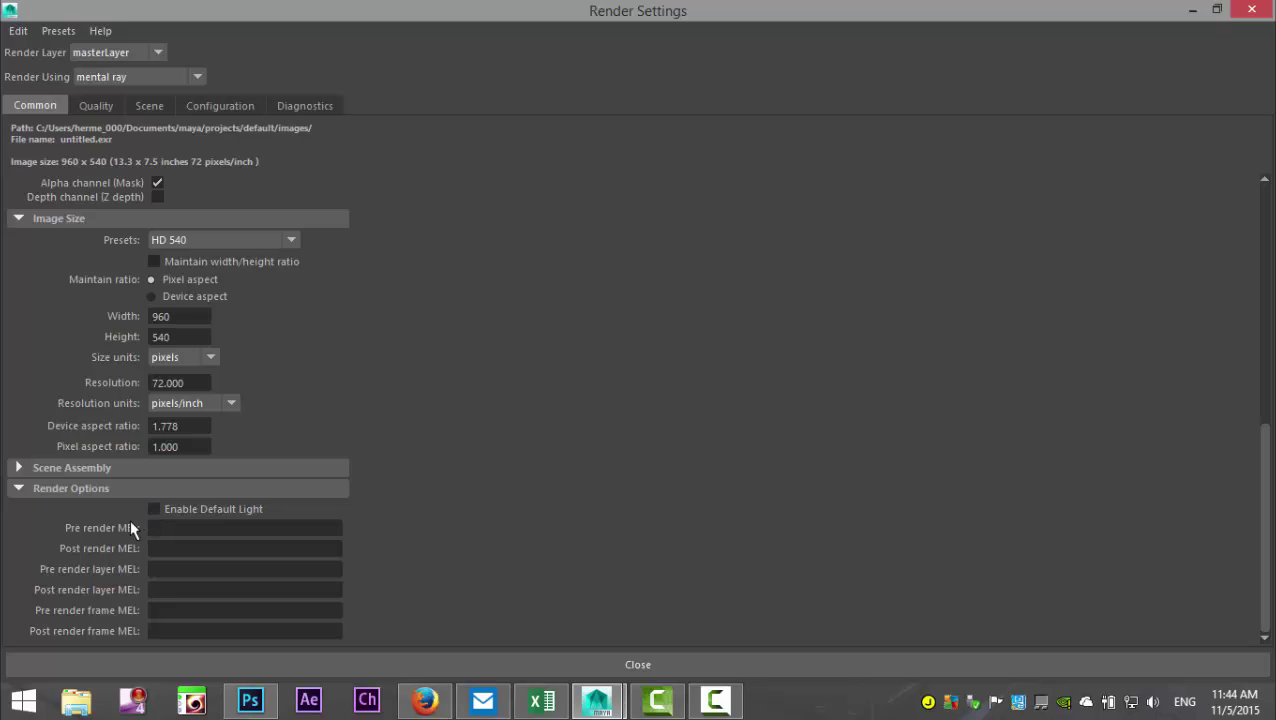
{"action": "left_click", "coordinate": [1192, 10]}
Render the scene again with mental ray to check it without the default light
{"action": "left_click", "coordinate": [661, 52]}
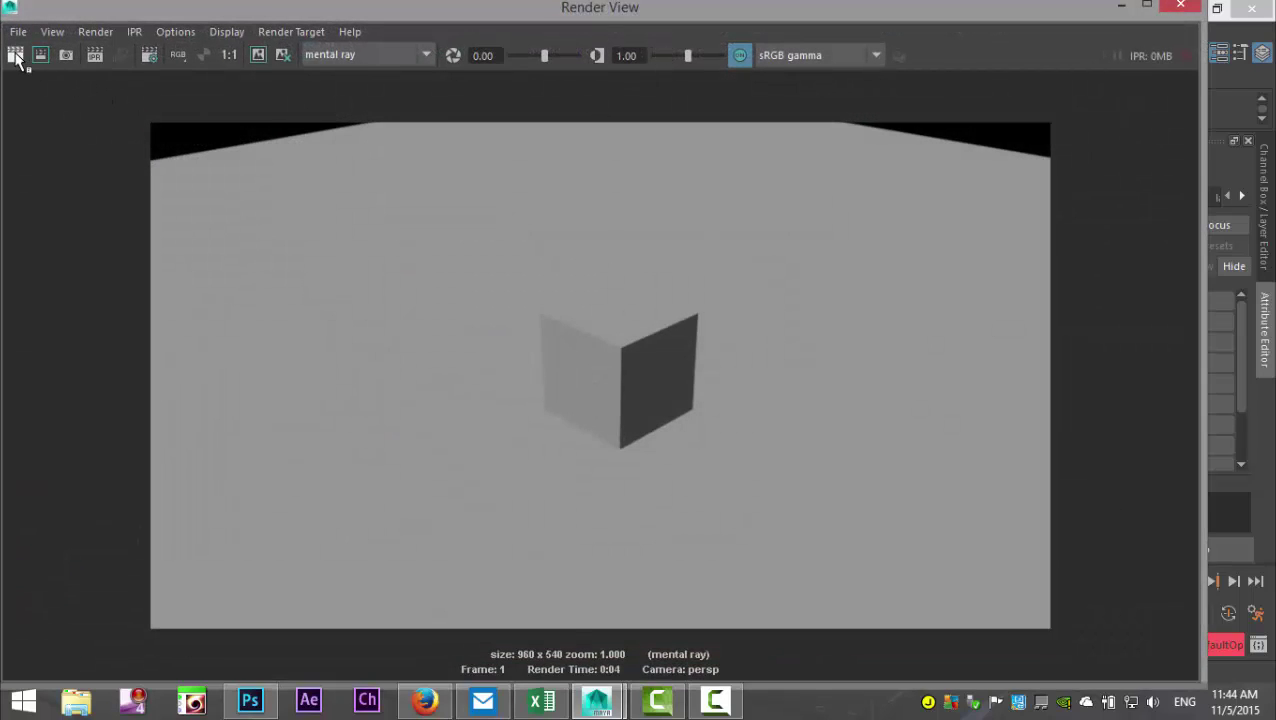
{"action": "left_click", "coordinate": [15, 56]}
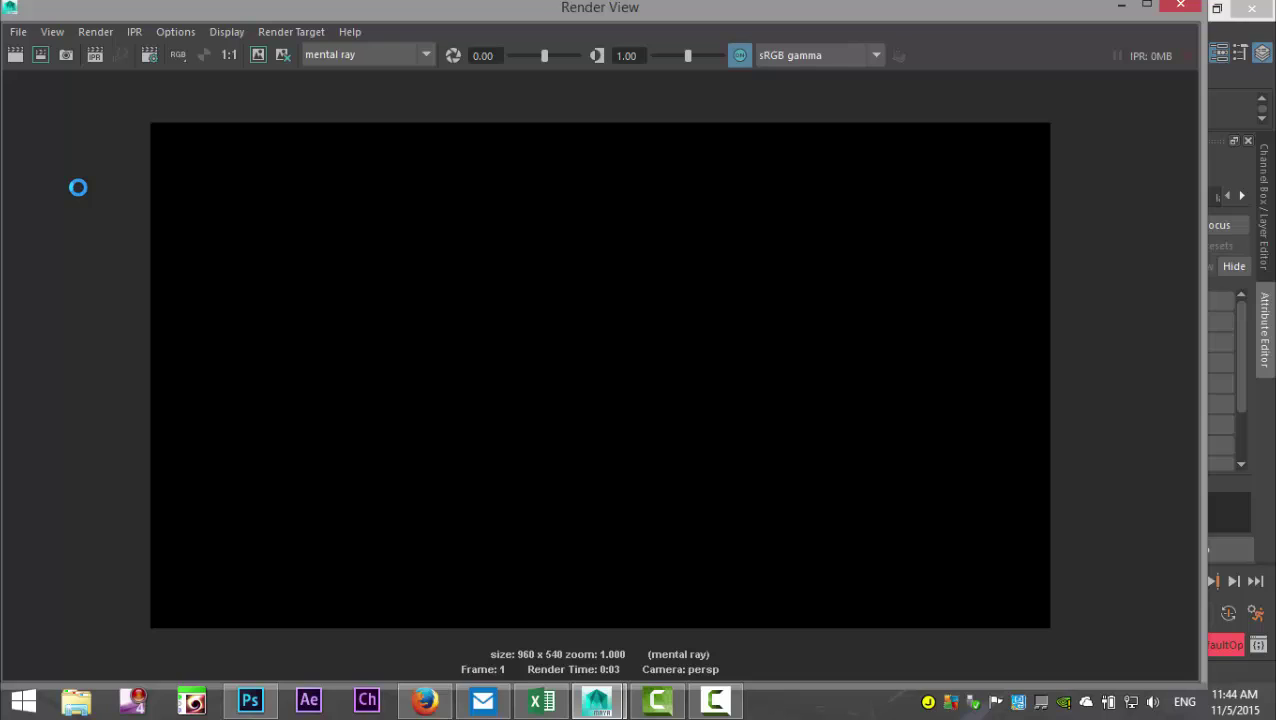
{"action": "left_click", "coordinate": [1181, 6]}
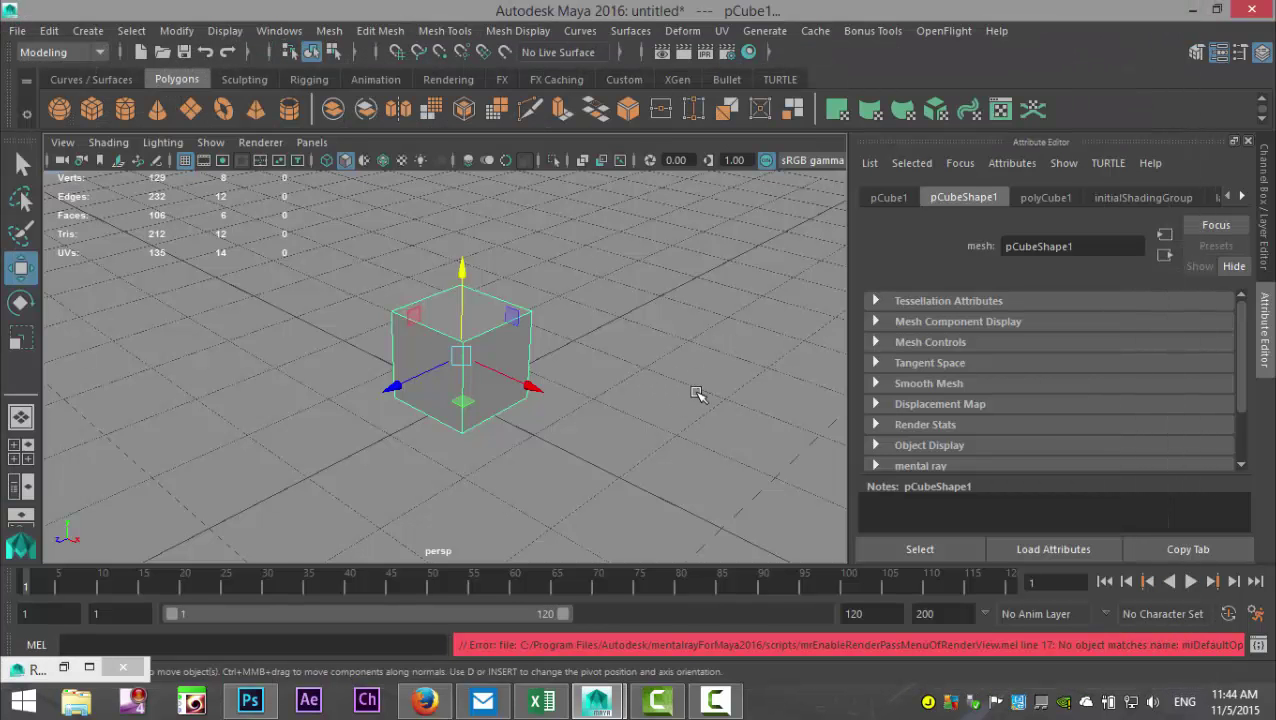
Switch to Photoshop and examine the ColorSpectrum.png, Reflection.jpg and Refraction.jpg images
{"action": "key", "text": "alt+Tab"}
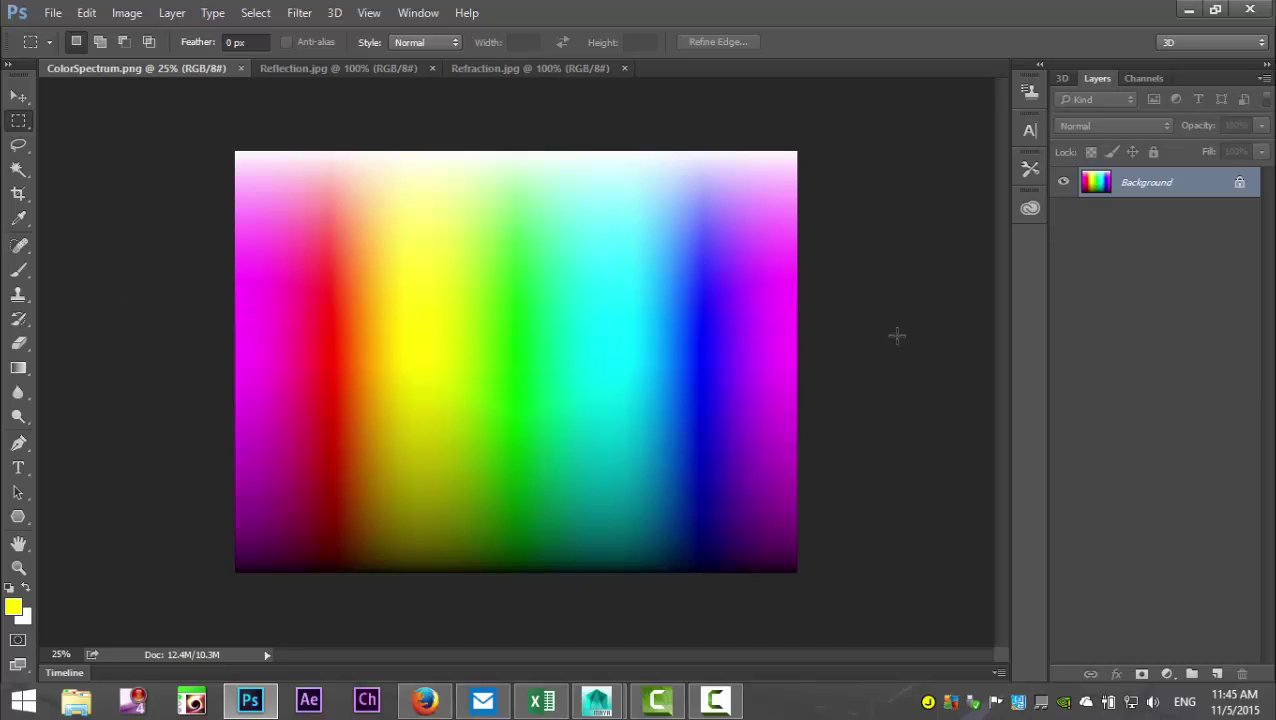
{"action": "left_click", "coordinate": [362, 72]}
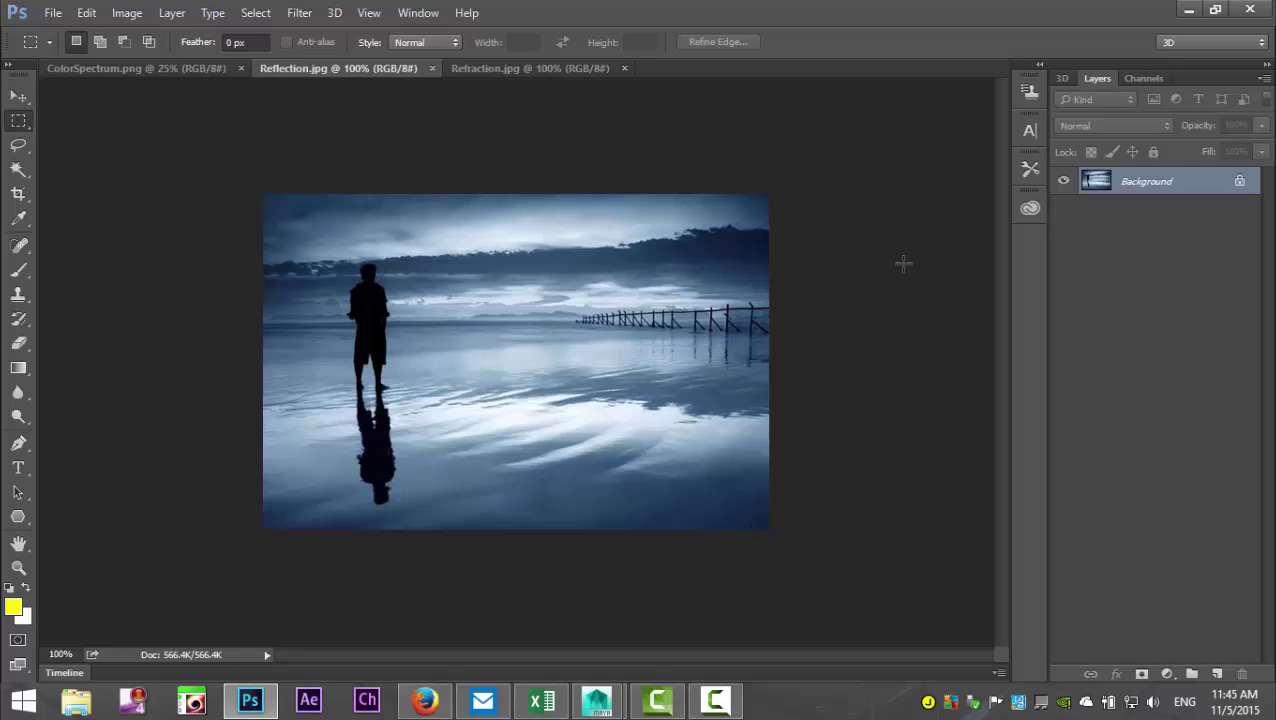
{"action": "left_click", "coordinate": [534, 68]}
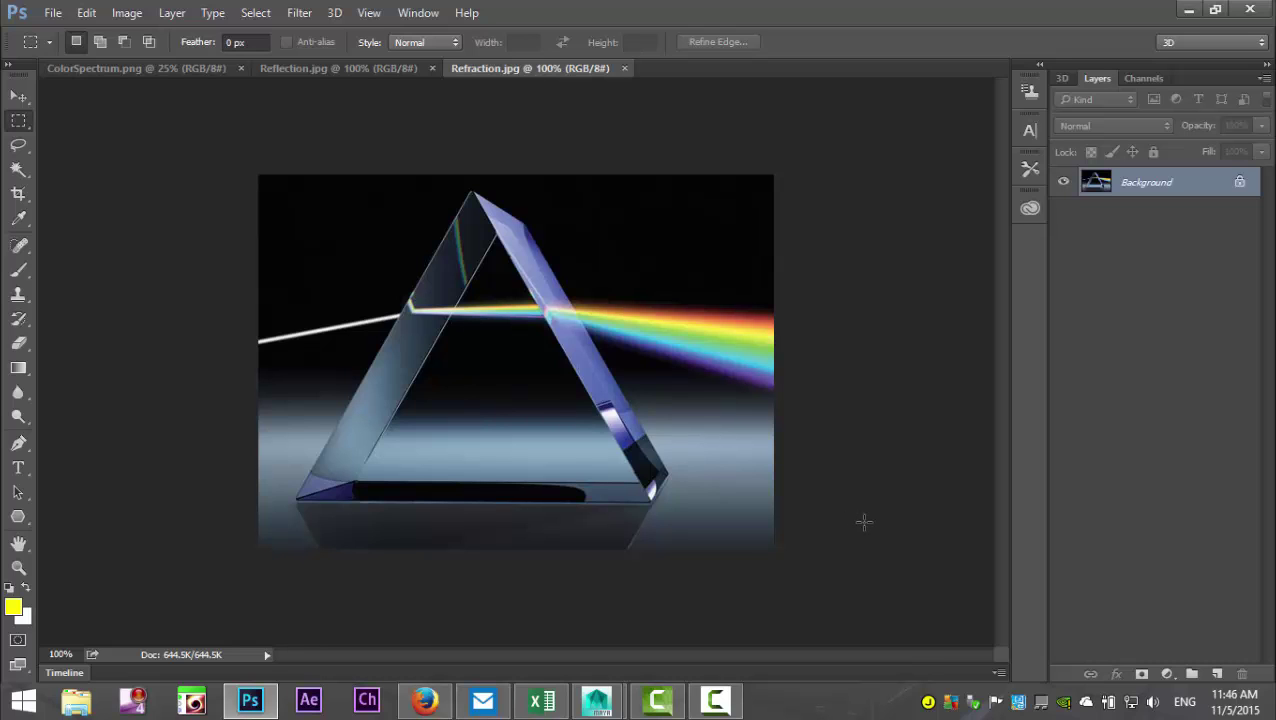
Switch back to Maya, create a point light and move it out along the Z axis and up beside the cube
{"action": "key", "text": "alt+Tab"}
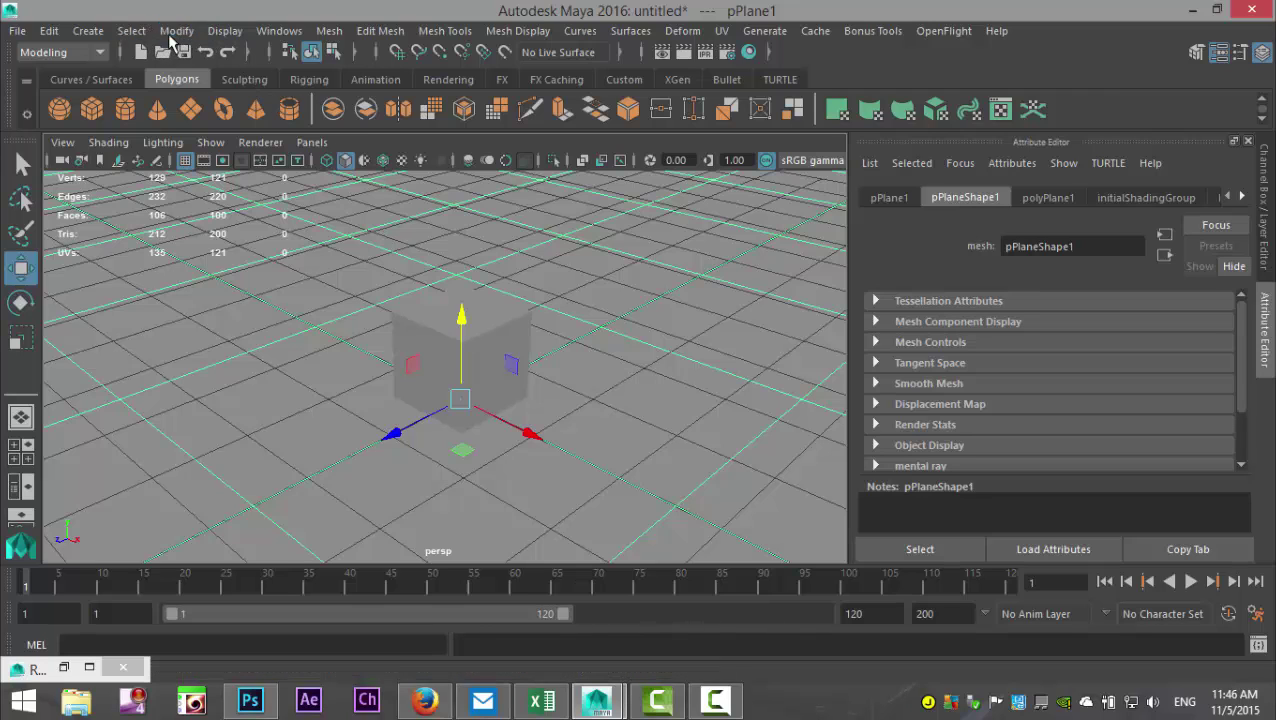
{"action": "left_click", "coordinate": [87, 31]}
{"action": "mouse_move", "coordinate": [275, 124]}
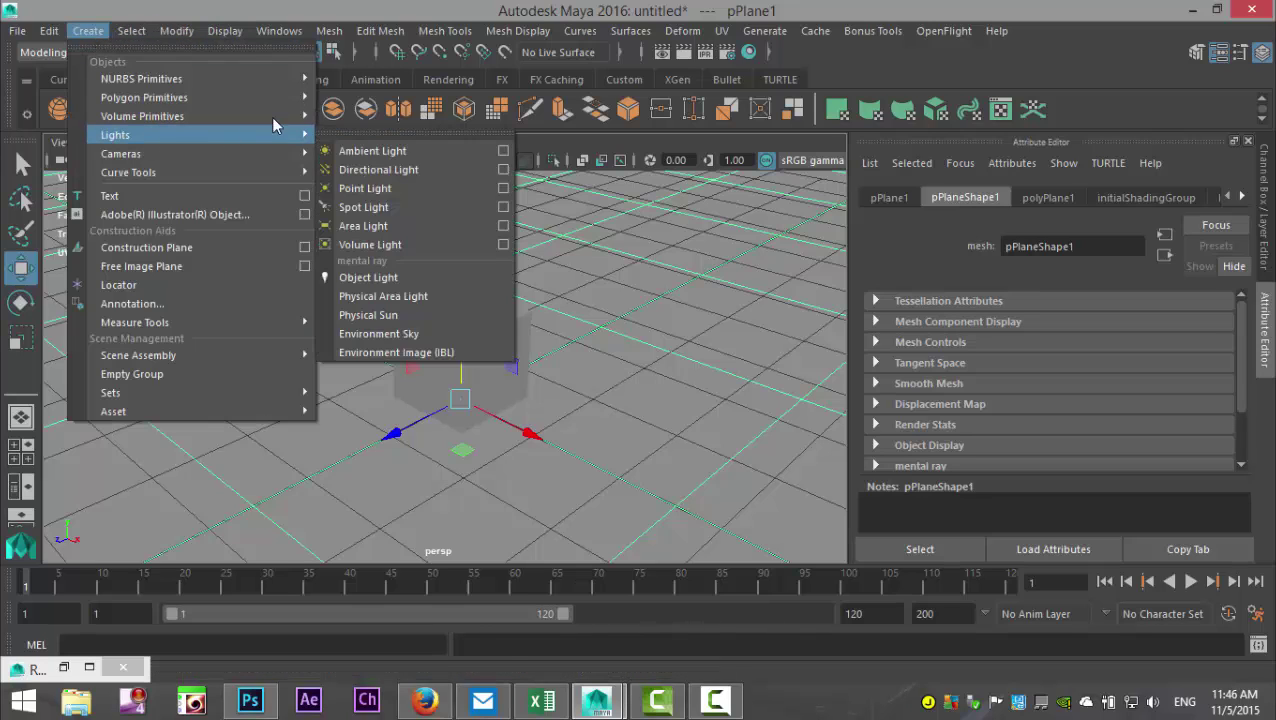
{"action": "left_click", "coordinate": [386, 189]}
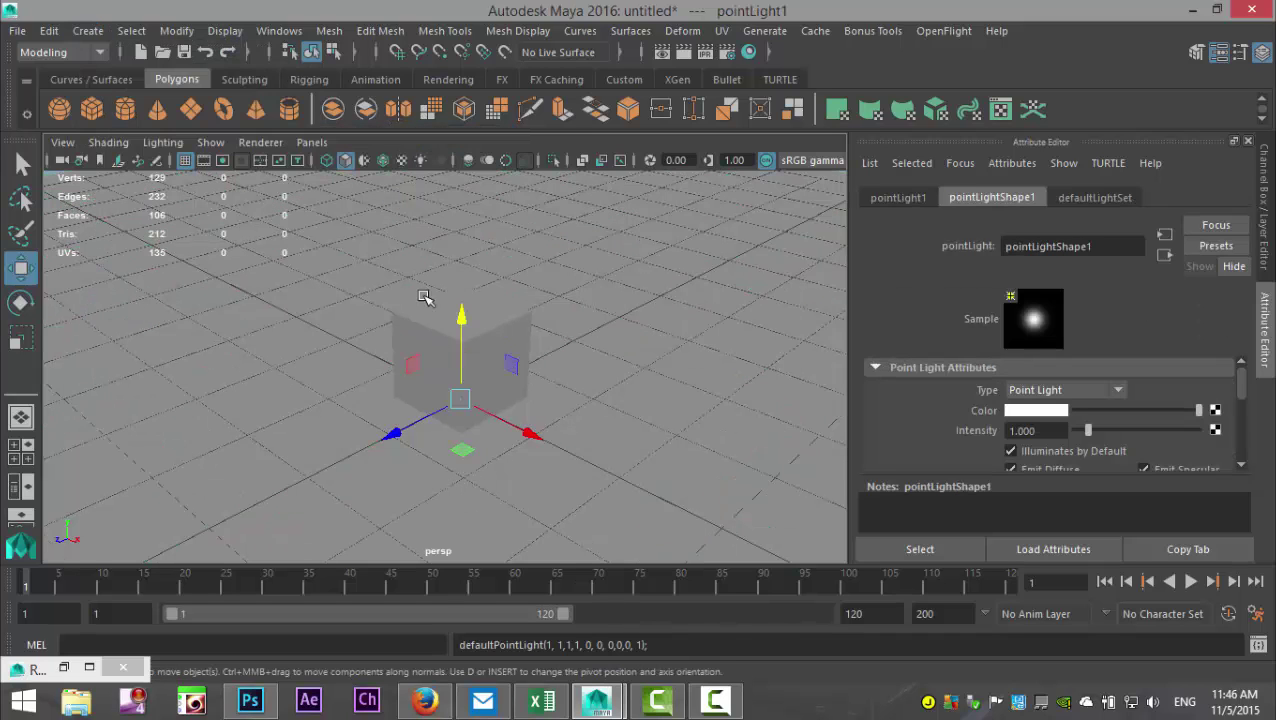
{"action": "left_click_drag", "start_coordinate": [393, 436], "coordinate": [191, 532]}
{"action": "left_click_drag", "start_coordinate": [272, 400], "coordinate": [236, 279]}
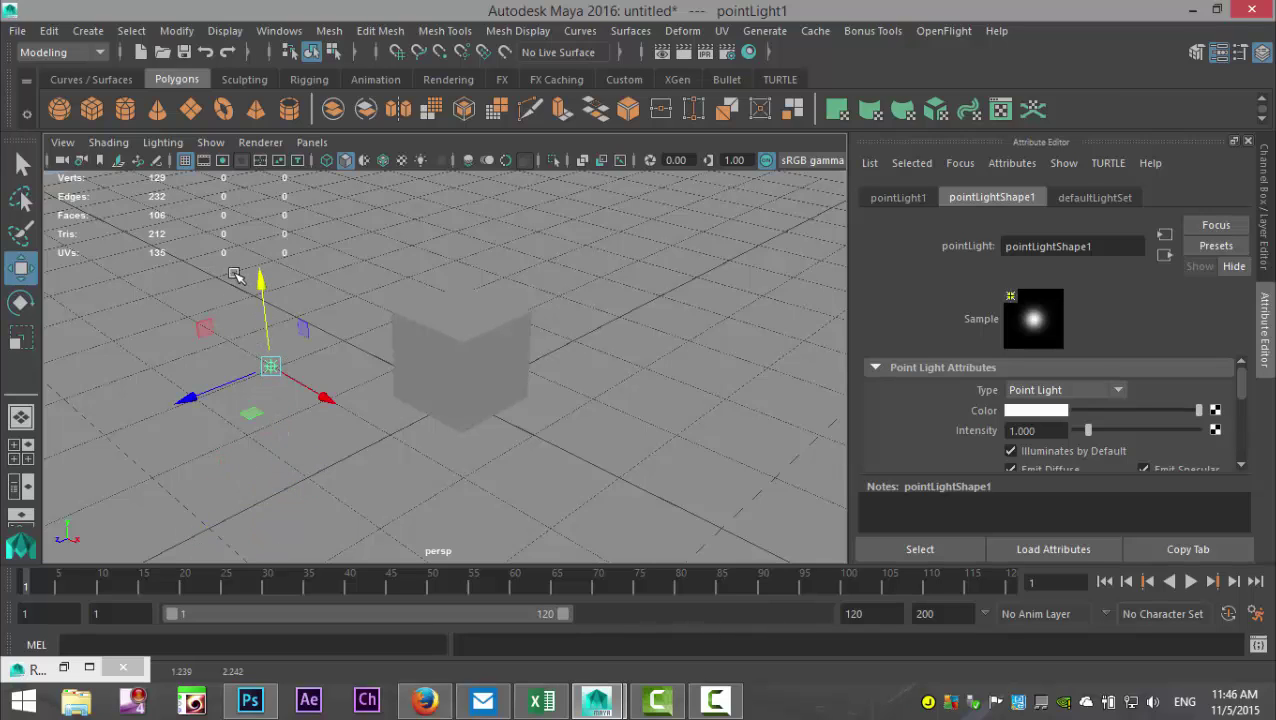
Turn on scene lighting in the viewport and reposition the point light above and in front of the cube
{"action": "key", "text": "7"}
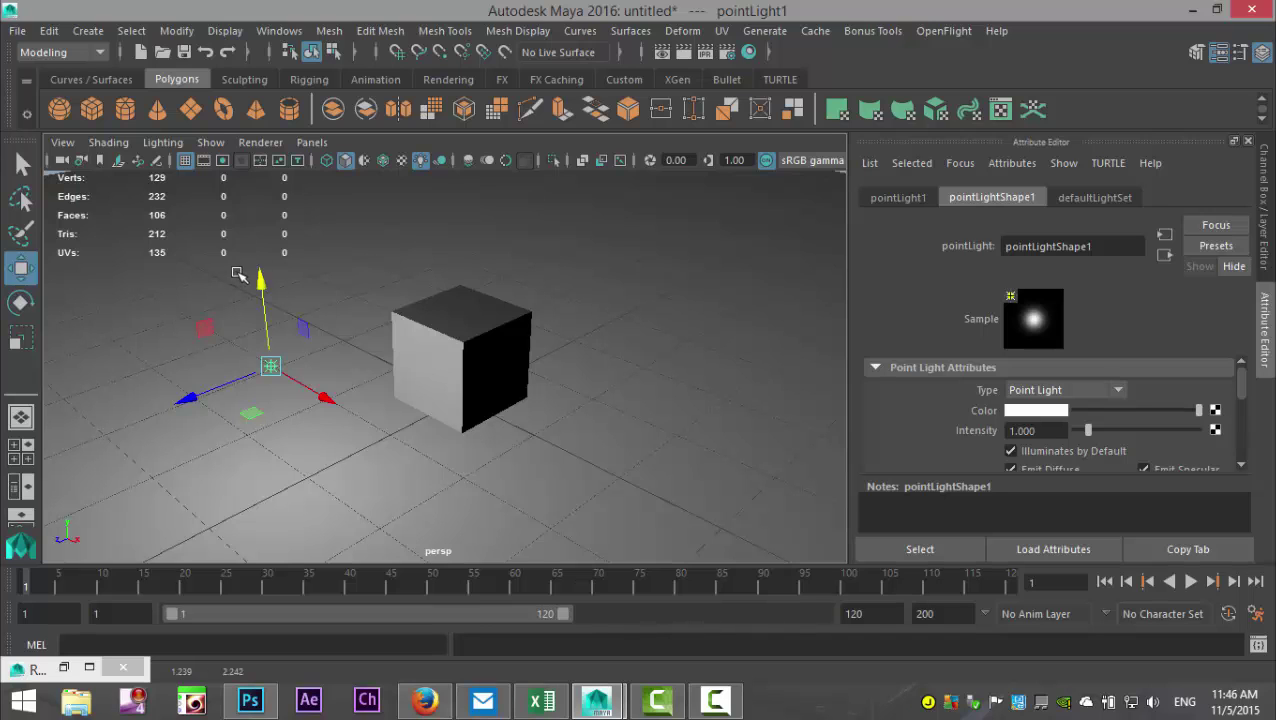
{"action": "left_click_drag", "start_coordinate": [262, 283], "coordinate": [265, 209]}
{"action": "left_click_drag", "start_coordinate": [318, 355], "coordinate": [262, 421]}
{"action": "left_click_drag", "start_coordinate": [251, 238], "coordinate": [250, 146]}
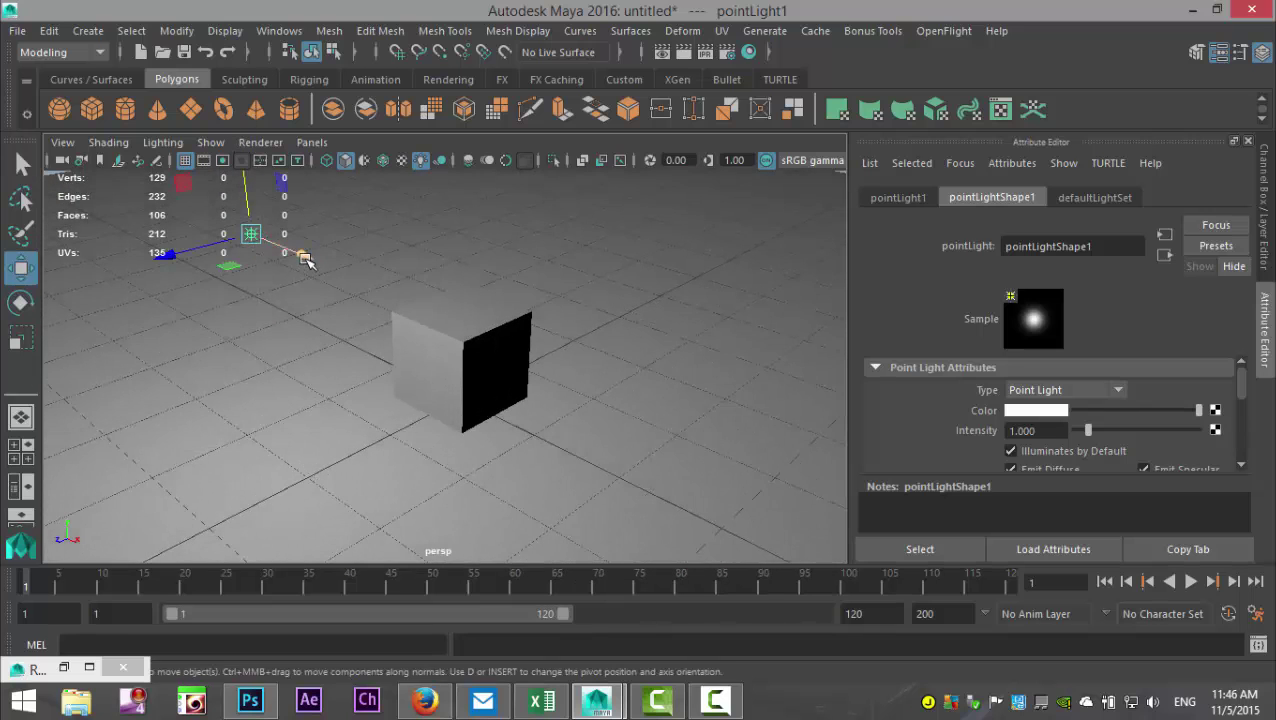
{"action": "left_click_drag", "start_coordinate": [303, 255], "coordinate": [284, 358]}
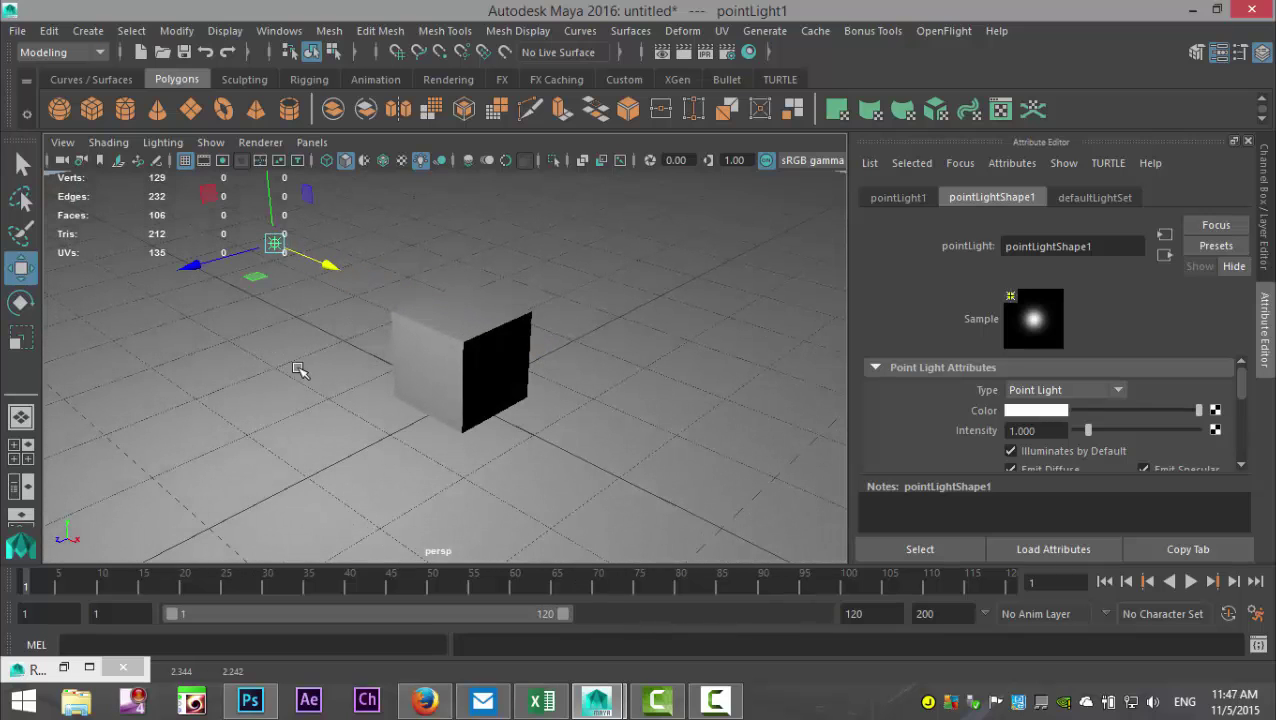
Assign a new Lambert material to the cube and set its color to red
{"action": "left_click", "coordinate": [467, 326]}
{"action": "right_click_drag", "start_coordinate": [480, 313], "coordinate": [492, 622]}
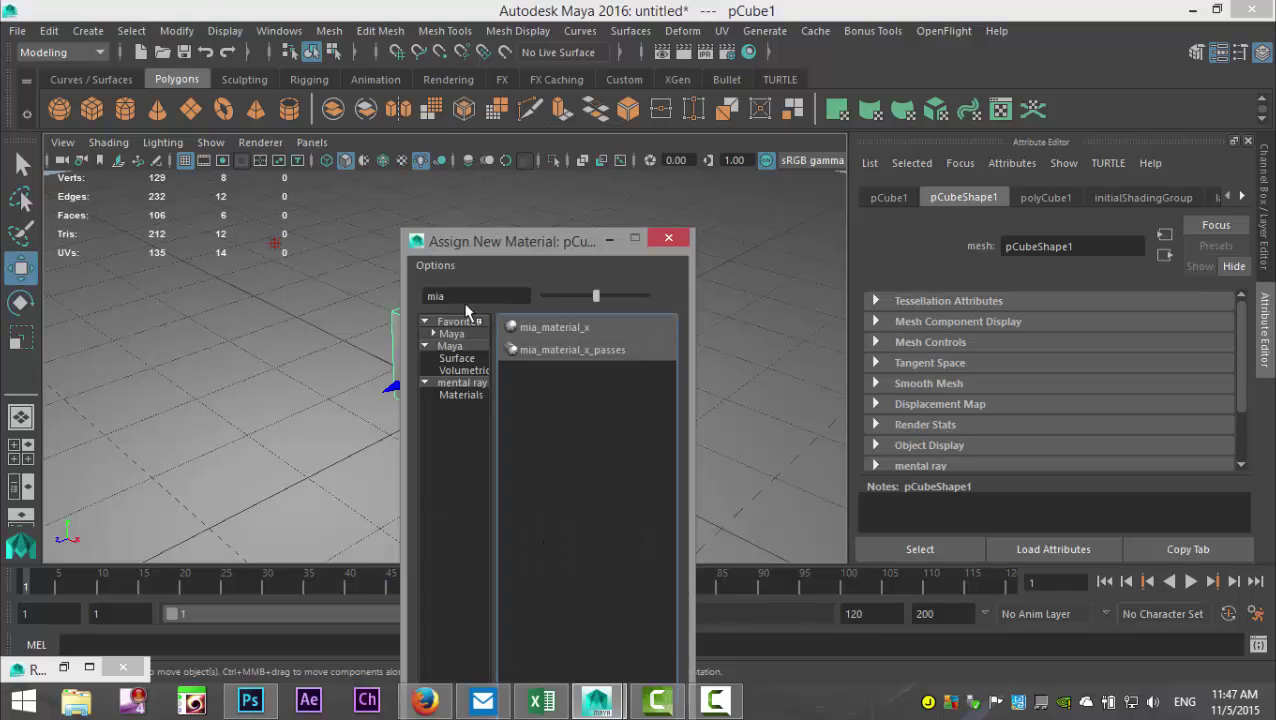
{"action": "double_click", "coordinate": [467, 297]}
{"action": "type", "text": "la"}
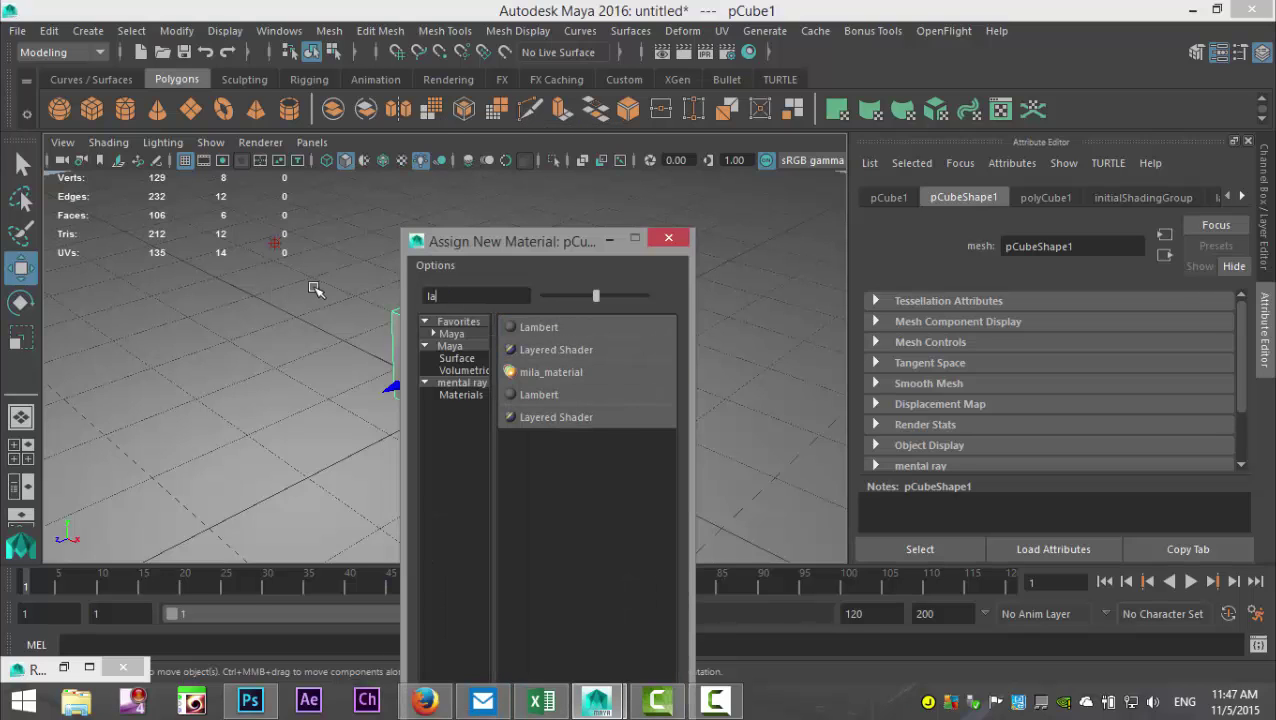
{"action": "left_click", "coordinate": [572, 328]}
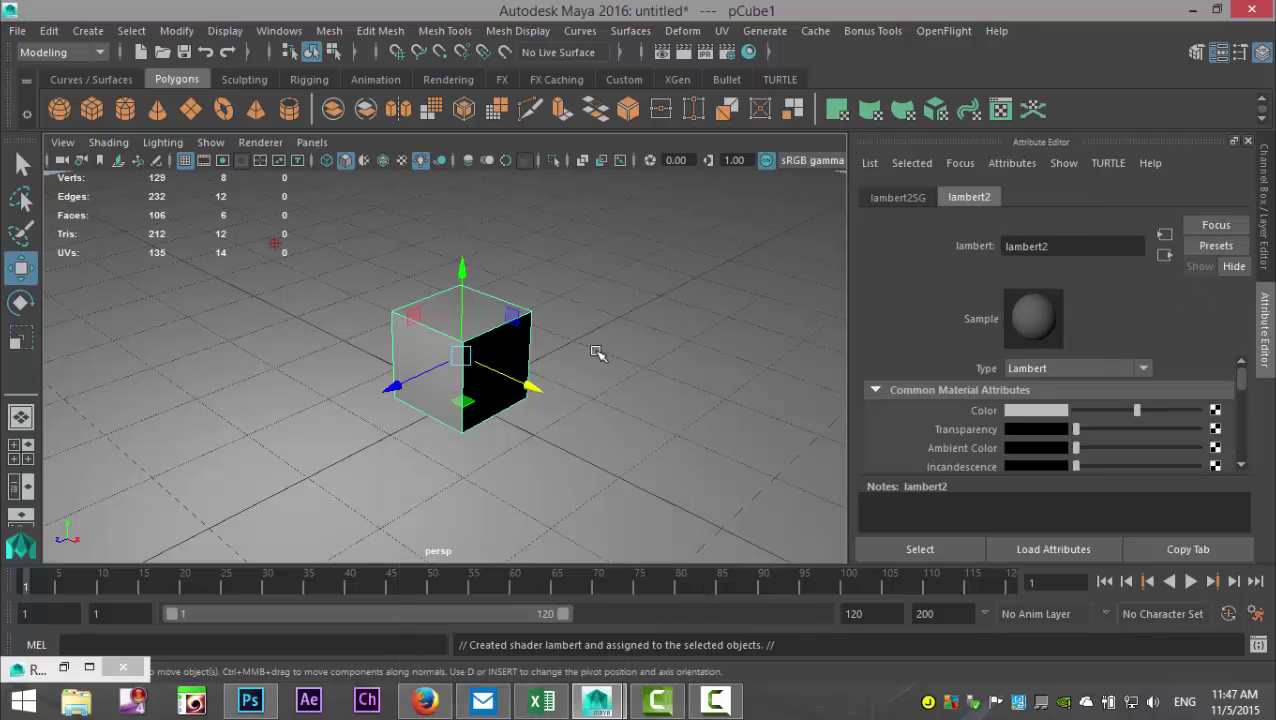
{"action": "left_click", "coordinate": [1030, 411]}
{"action": "left_click", "coordinate": [957, 363]}
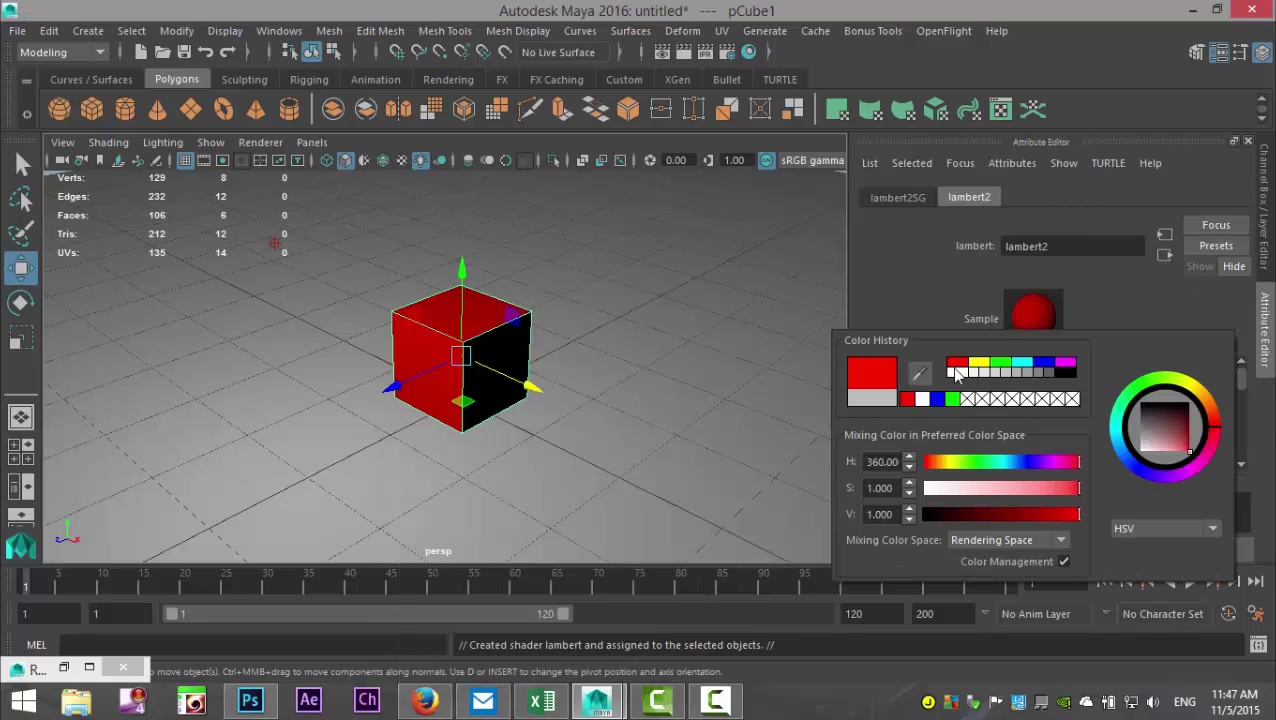
Assign a new Lambert material to the plane and set its color to white
{"action": "left_click", "coordinate": [655, 379]}
{"action": "right_click", "coordinate": [655, 379]}
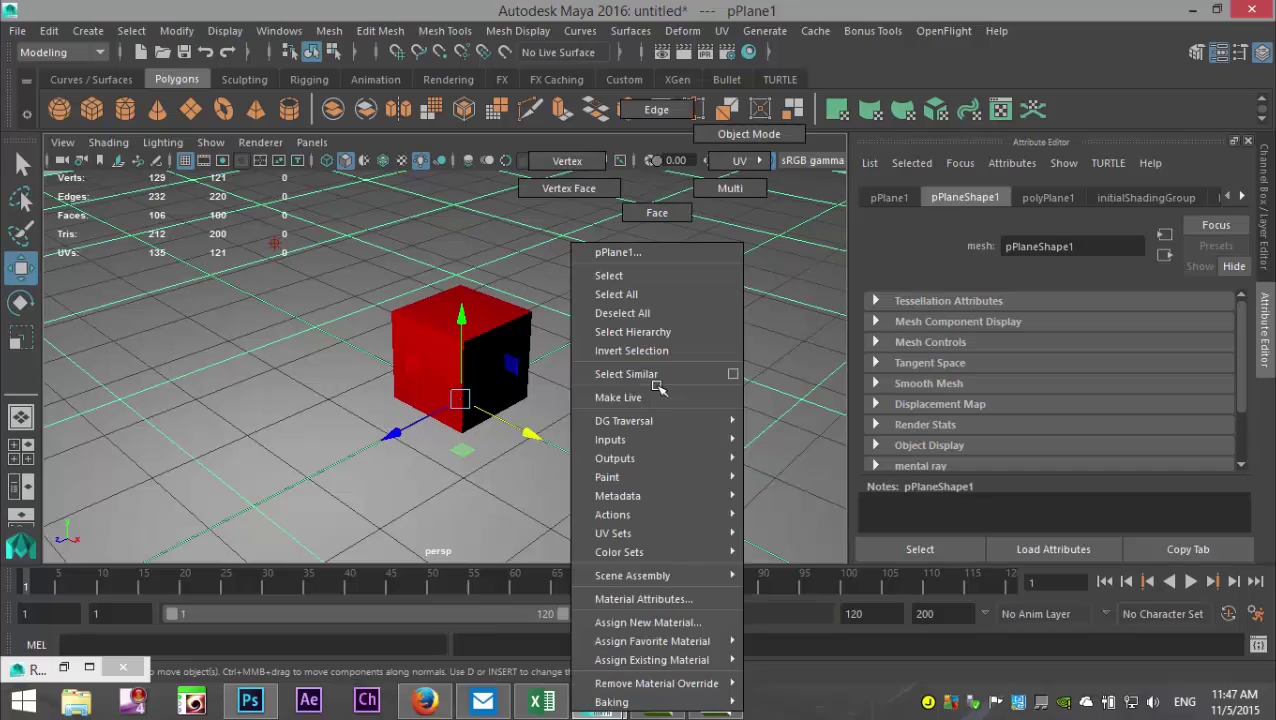
{"action": "left_click", "coordinate": [665, 618]}
{"action": "left_click", "coordinate": [540, 333]}
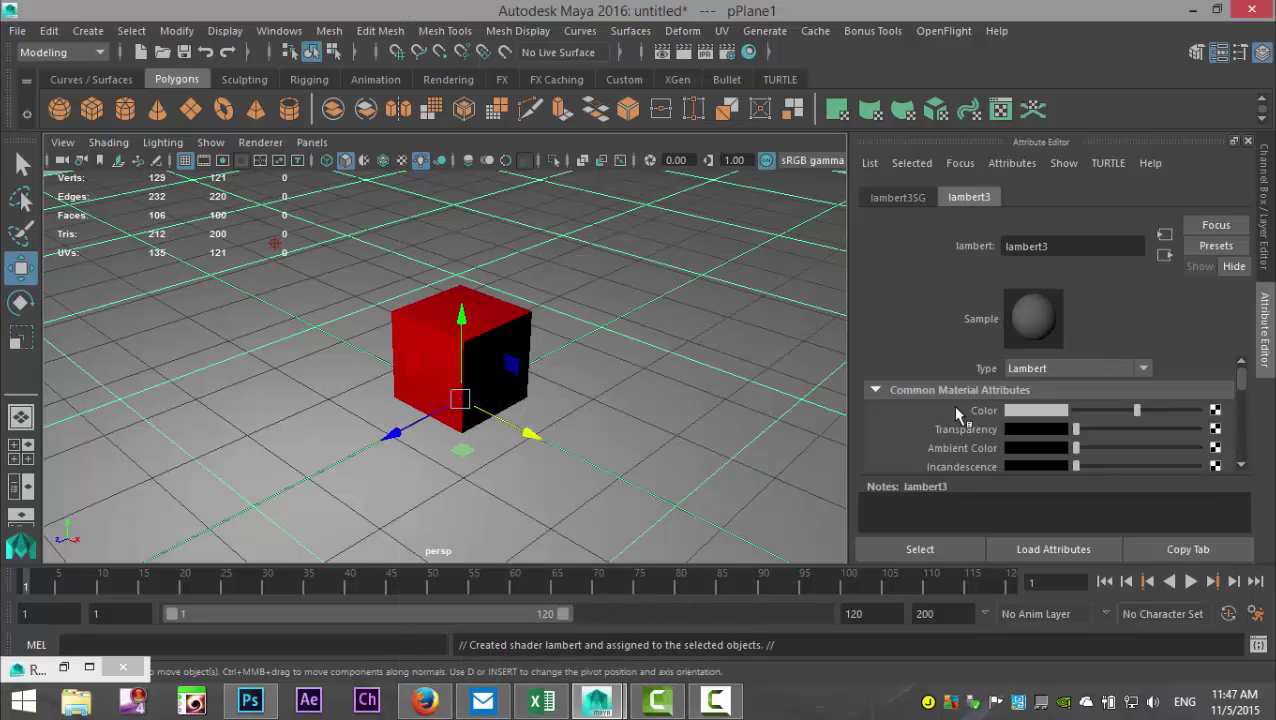
{"action": "left_click", "coordinate": [1034, 411]}
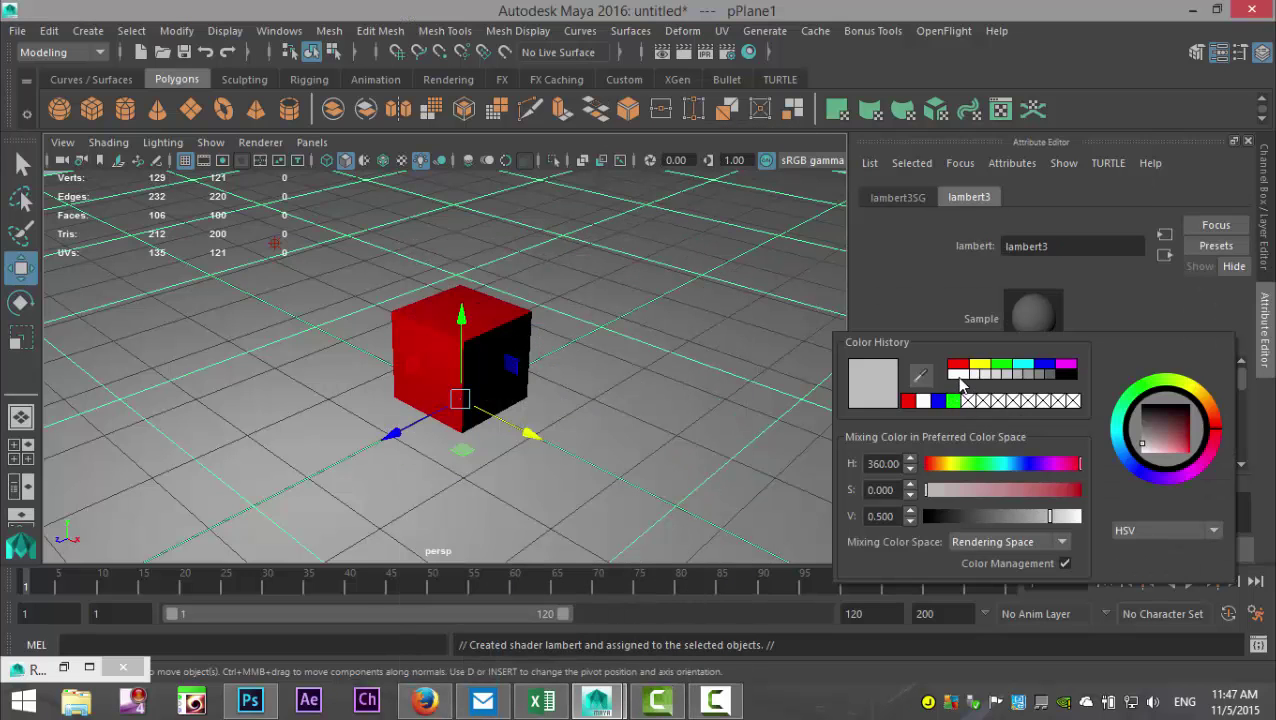
{"action": "left_click", "coordinate": [958, 376]}
Undo an accidental upward move of the plane, and reposition the point light along the X and Z axes in front of the cube
{"action": "scroll", "coordinate": [345, 360], "scroll_direction": "down", "scroll_amount": 2}
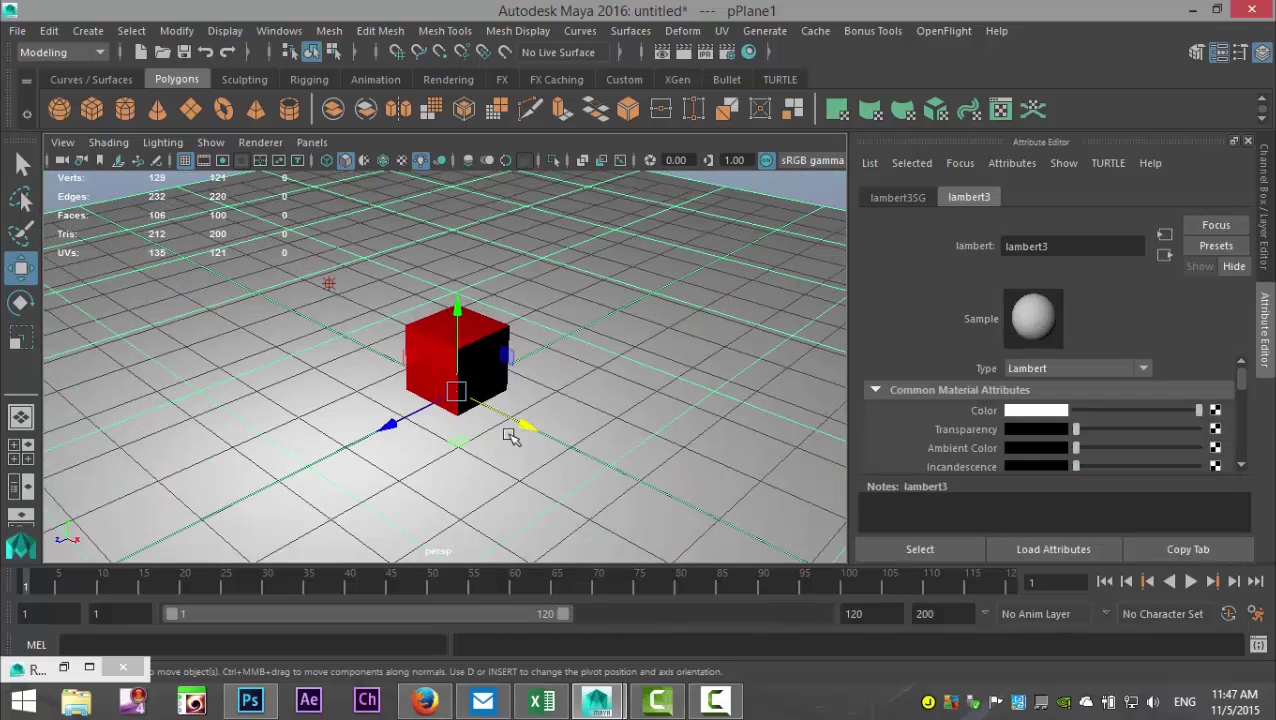
{"action": "left_click_drag", "start_coordinate": [458, 310], "coordinate": [456, 251]}
{"action": "key", "text": "ctrl+z"}
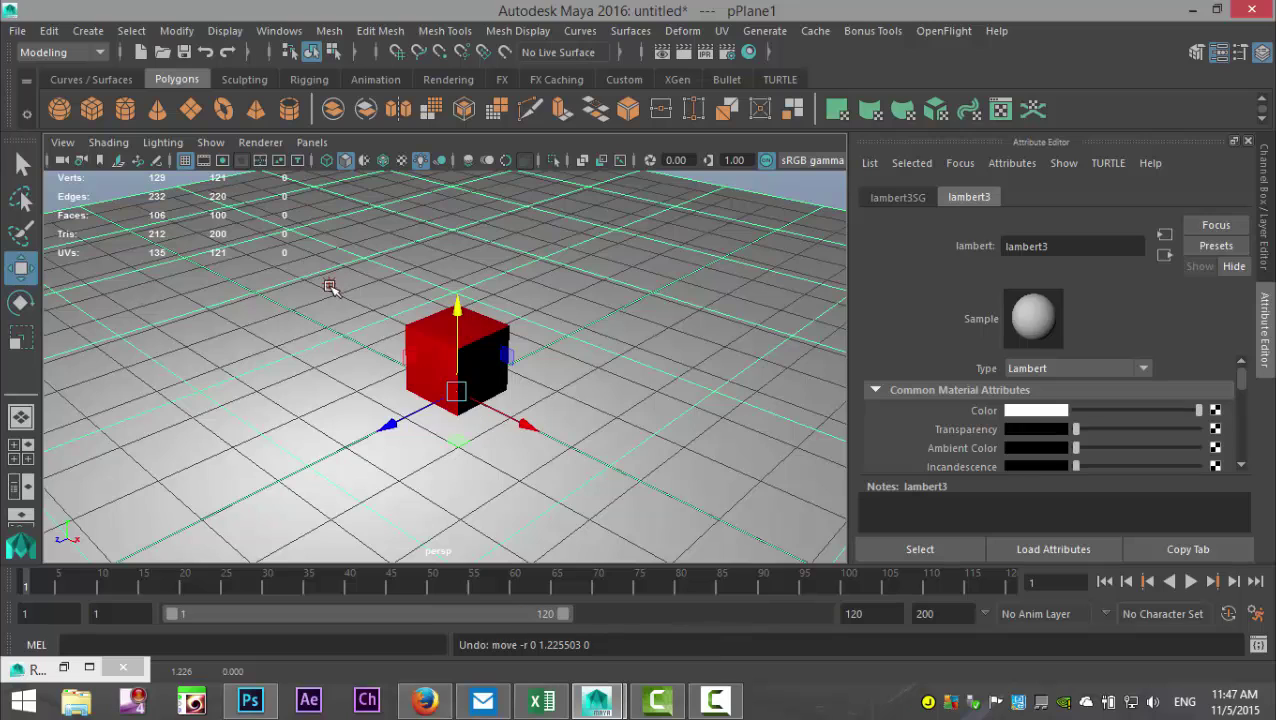
{"action": "left_click_drag", "start_coordinate": [386, 322], "coordinate": [437, 328]}
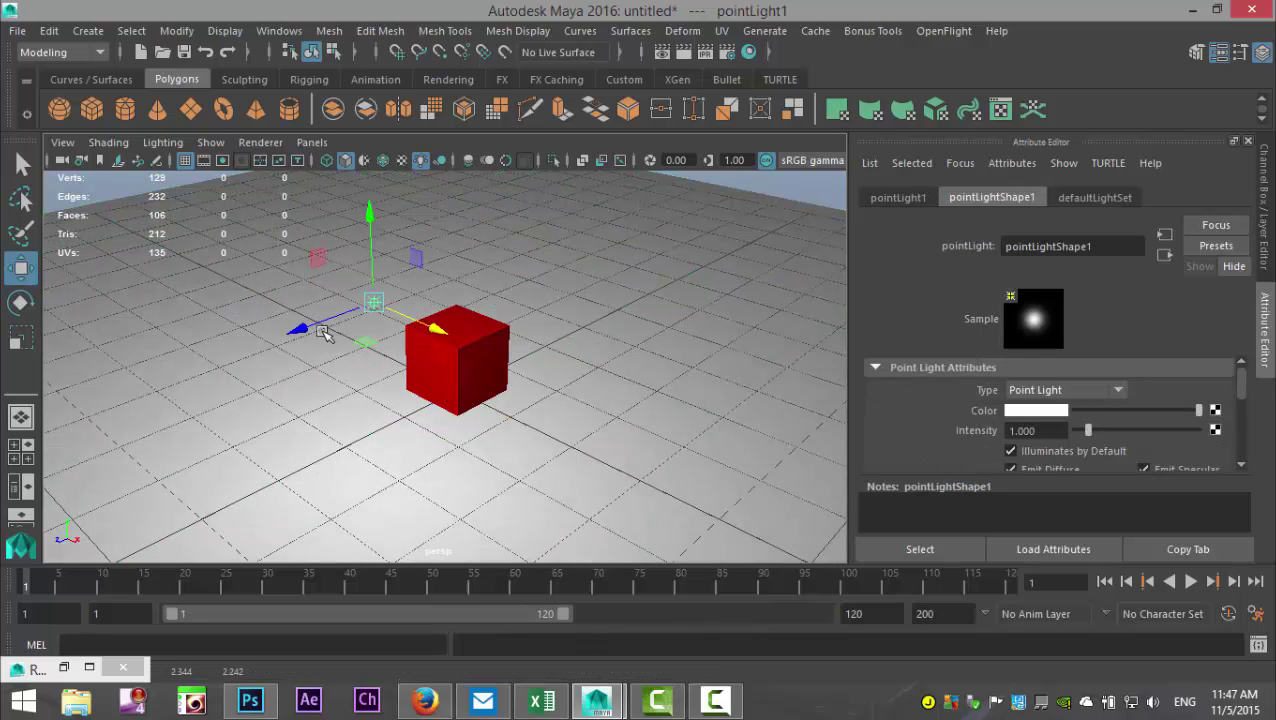
{"action": "left_click_drag", "start_coordinate": [299, 327], "coordinate": [215, 398]}
Restore the bookmarked camera view and render the scene with mental ray in the Render View
{"action": "left_click", "coordinate": [62, 142]}
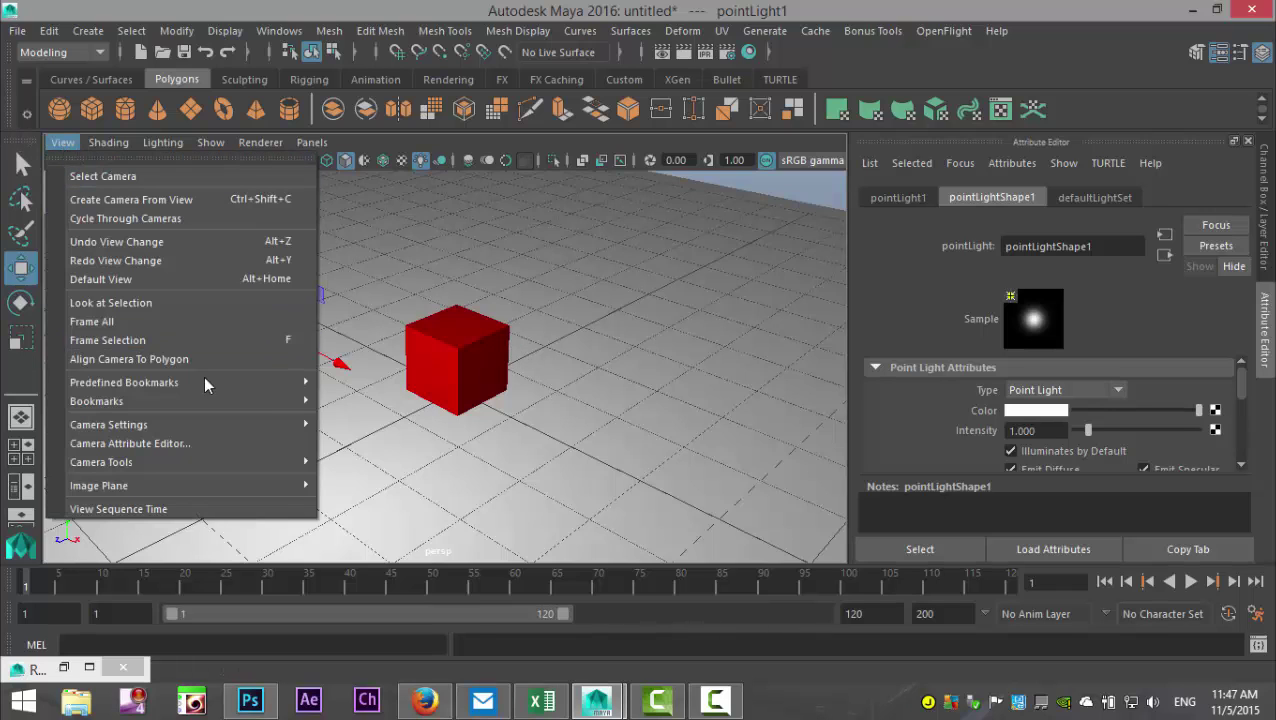
{"action": "mouse_move", "coordinate": [245, 401]}
{"action": "left_click", "coordinate": [343, 402]}
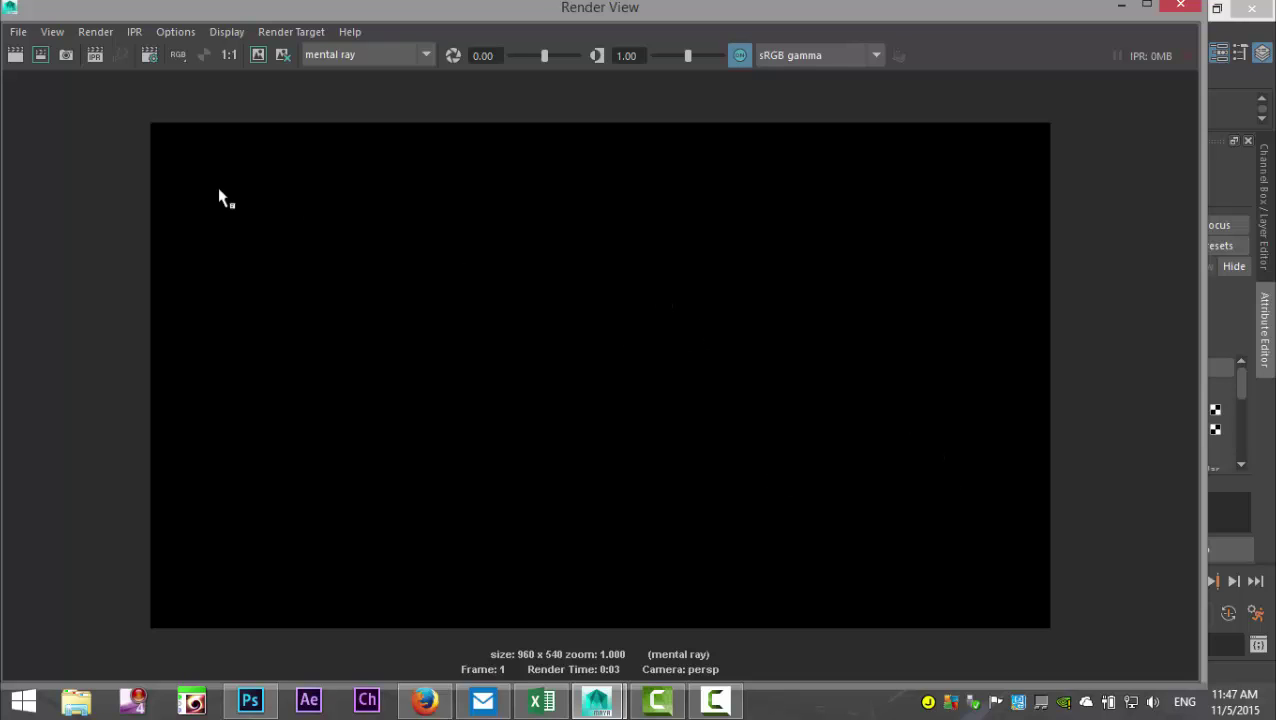
{"action": "left_click", "coordinate": [16, 55]}
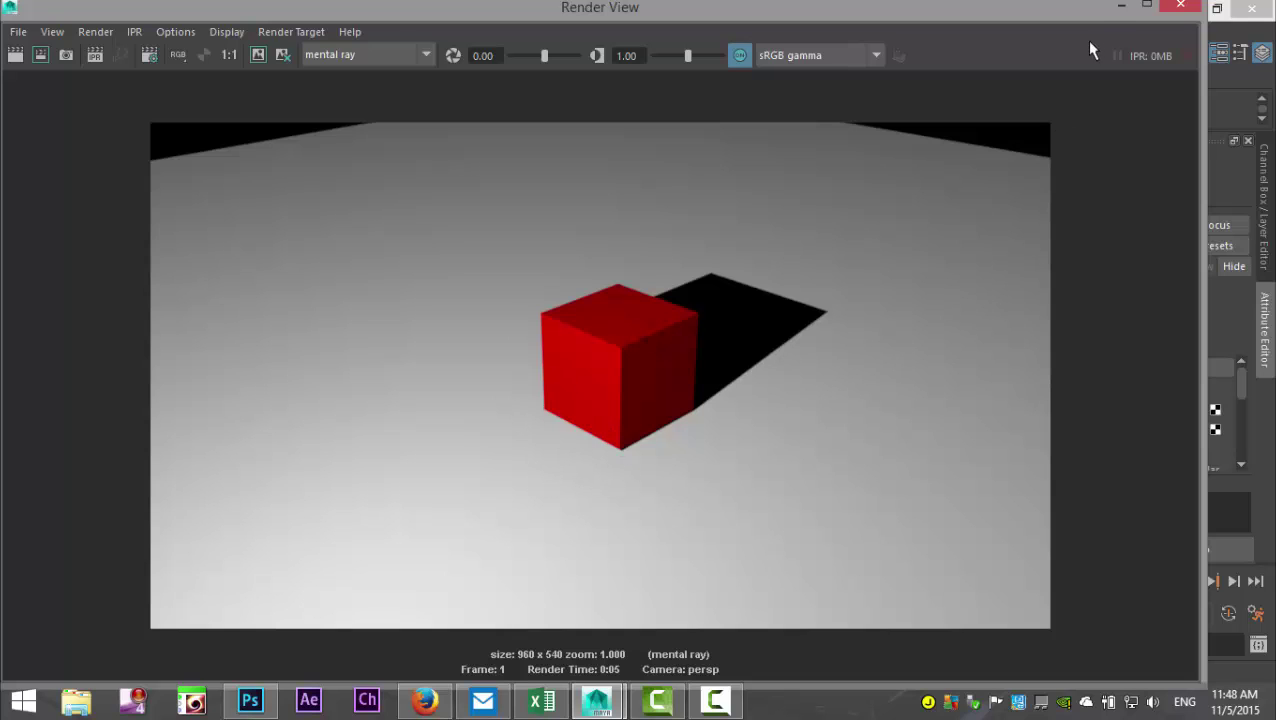
{"action": "left_click", "coordinate": [1121, 8]}
Assign a new Phong E material to the plane and set its color to white
{"action": "left_click", "coordinate": [642, 358]}
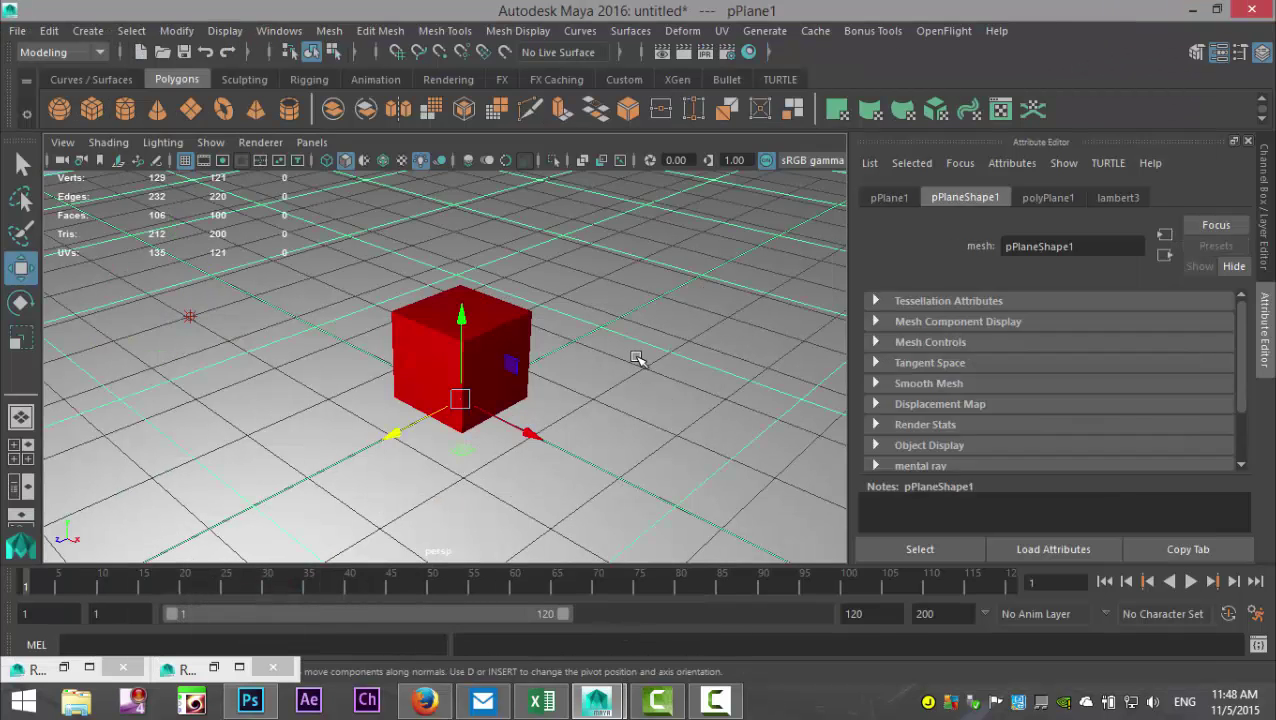
{"action": "right_click_drag", "start_coordinate": [655, 372], "coordinate": [680, 622]}
{"action": "double_click", "coordinate": [477, 292]}
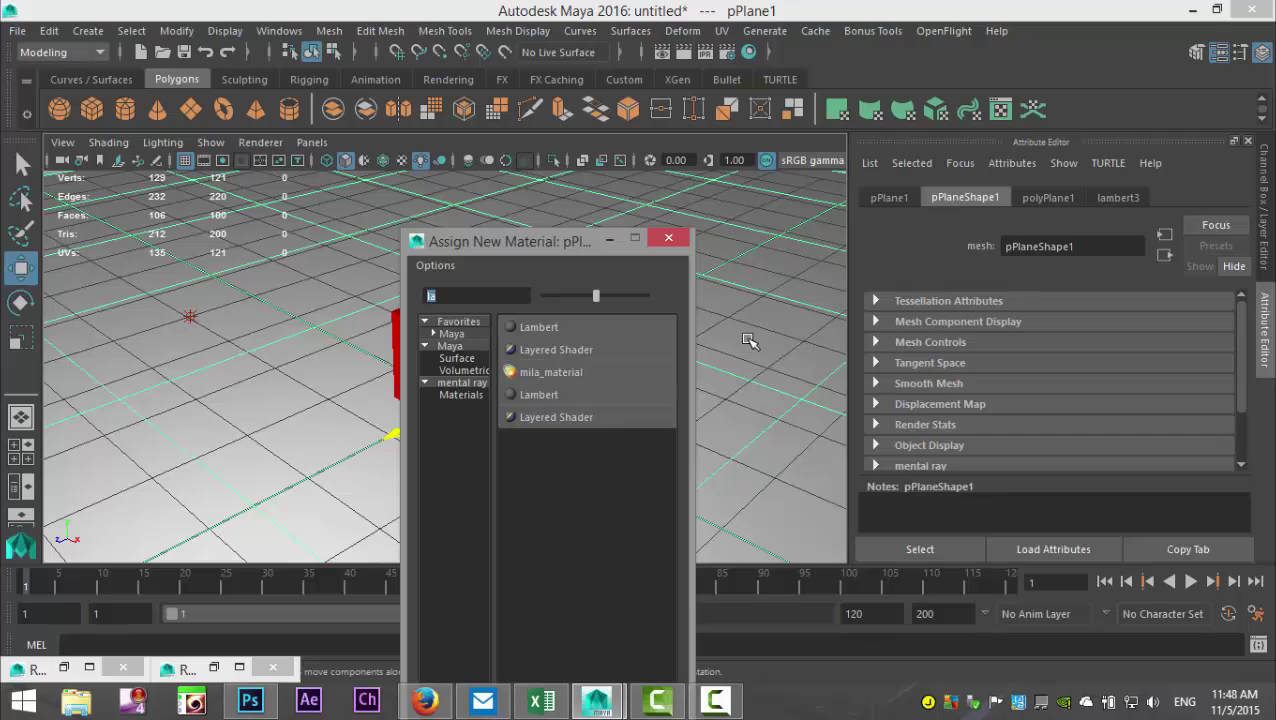
{"action": "type", "text": "pho"}
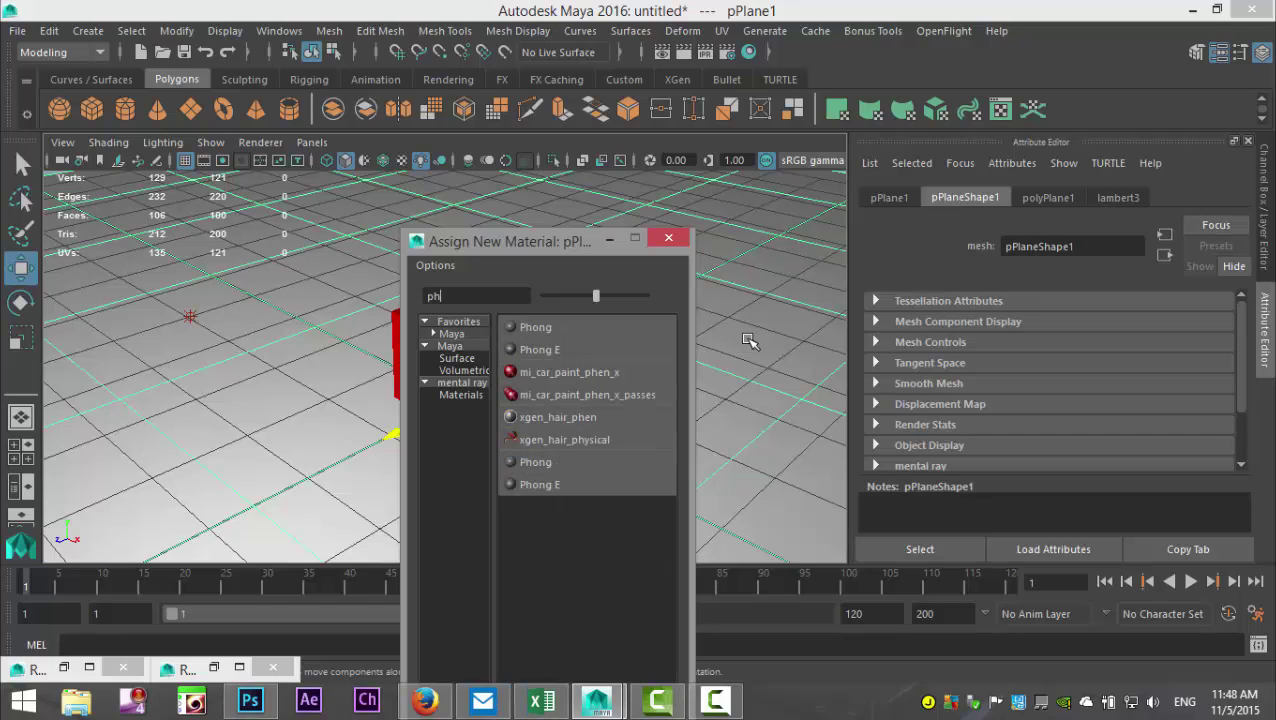
{"action": "left_click", "coordinate": [570, 350]}
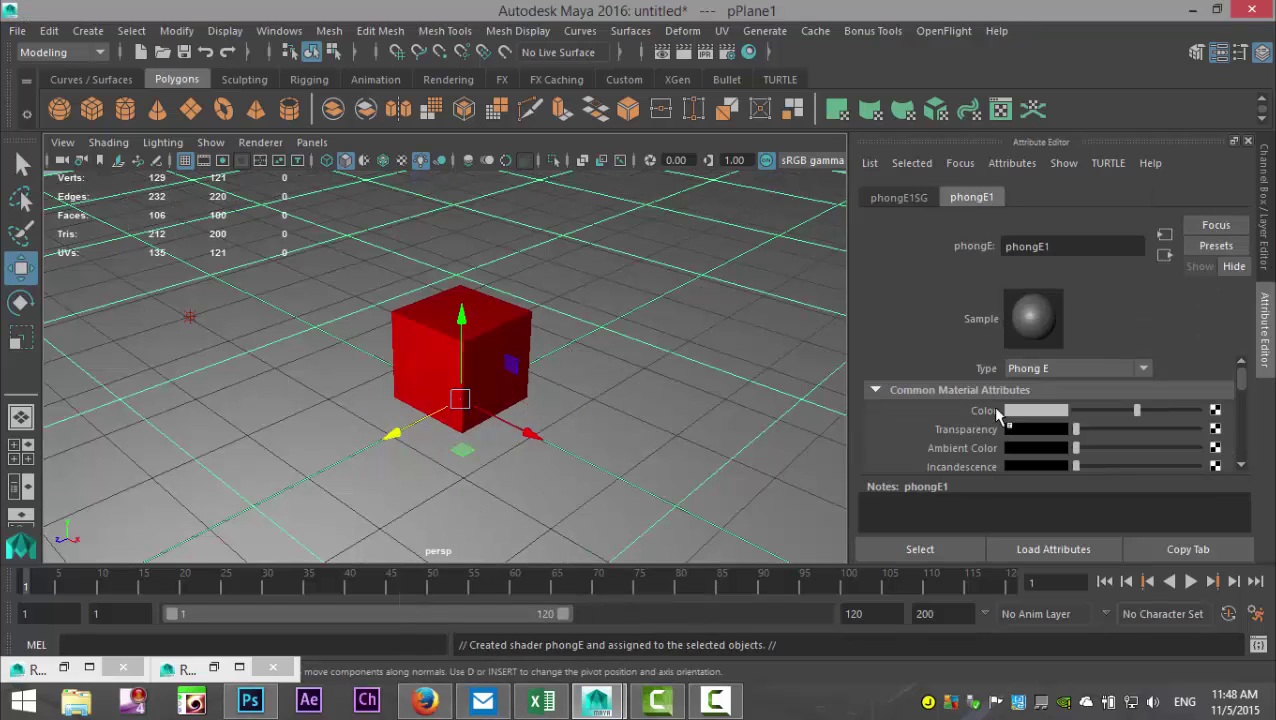
{"action": "left_click", "coordinate": [1025, 414]}
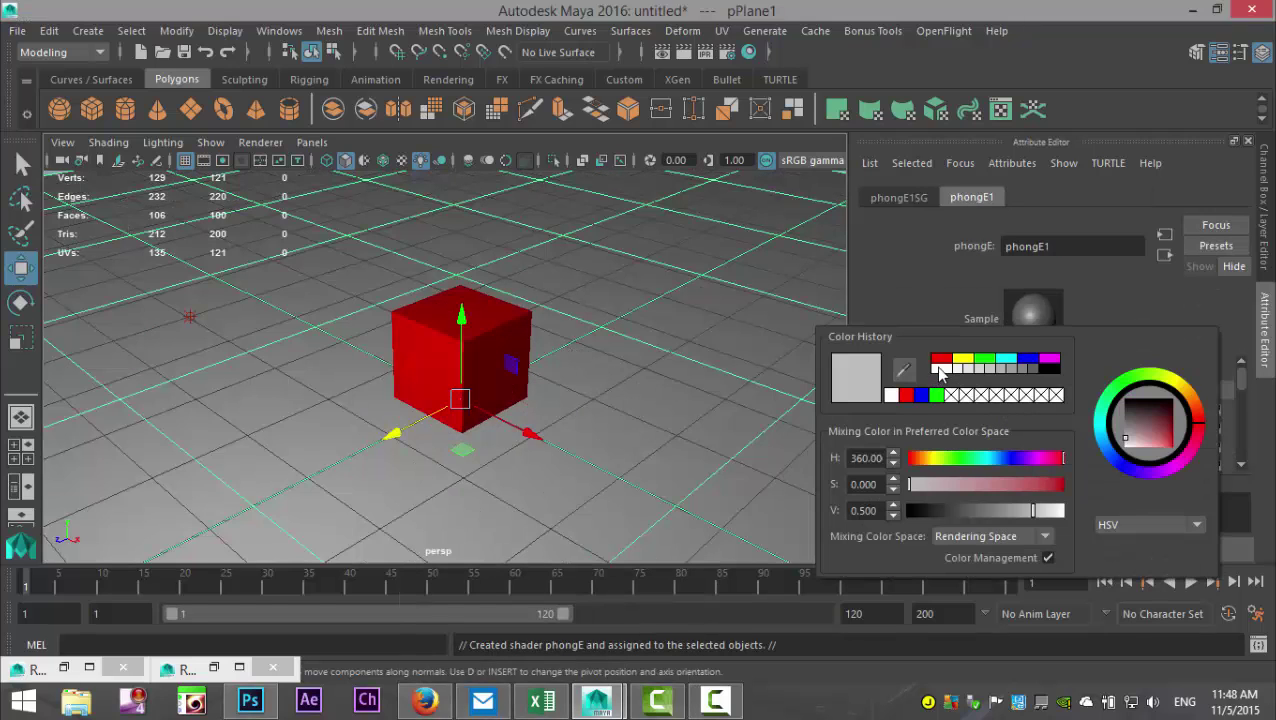
{"action": "left_click", "coordinate": [940, 369]}
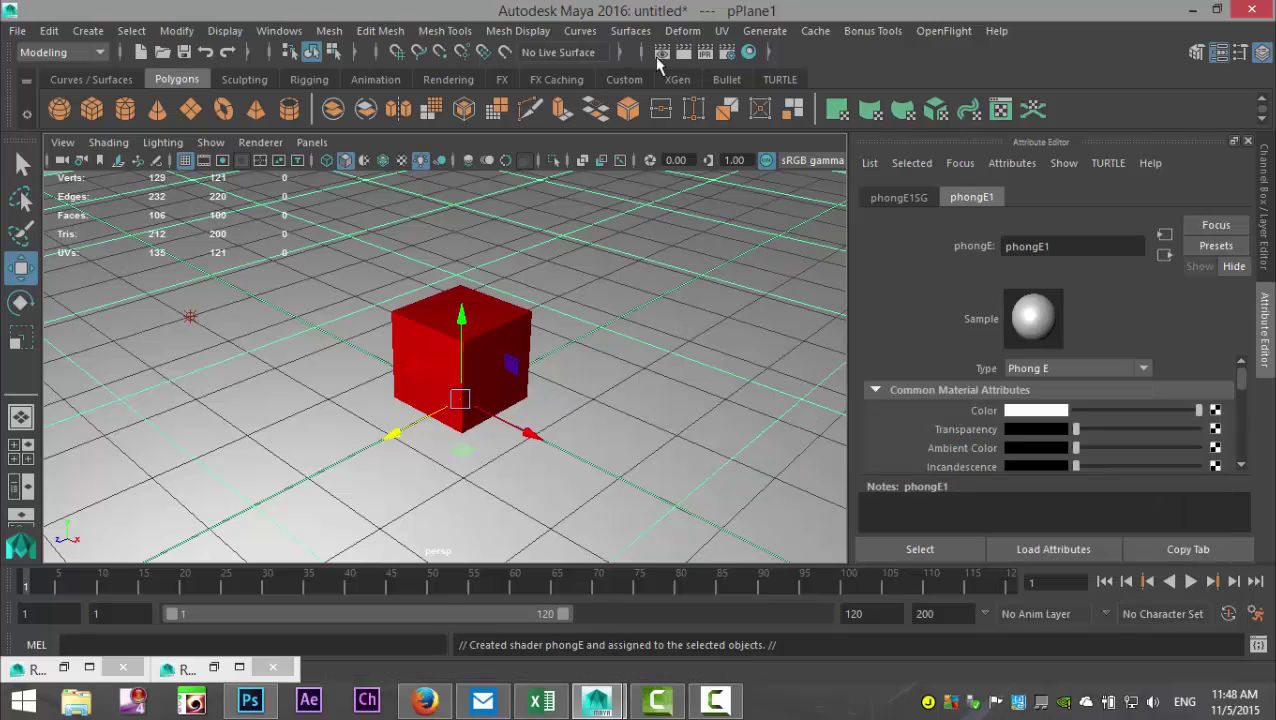
Render the scene again with mental ray to check the plane's Phong E material
{"action": "left_click", "coordinate": [661, 53]}
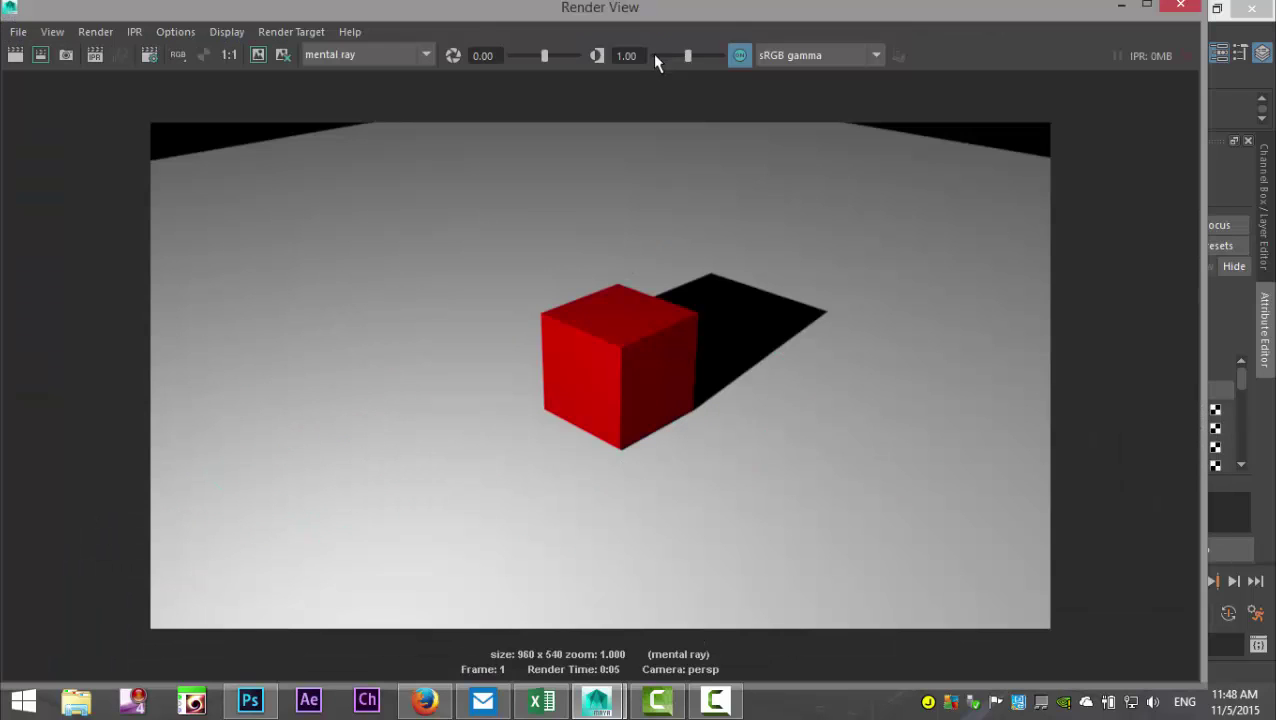
{"action": "left_click", "coordinate": [16, 55]}
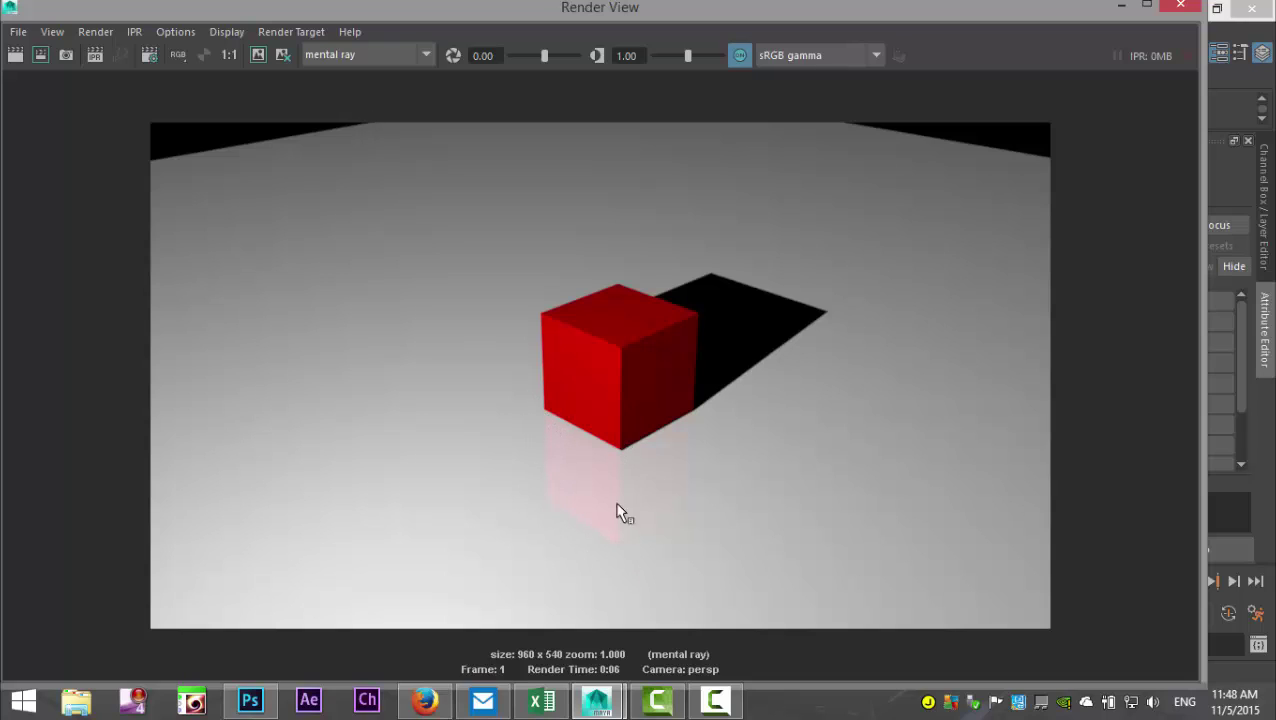
{"action": "left_click", "coordinate": [1122, 8]}
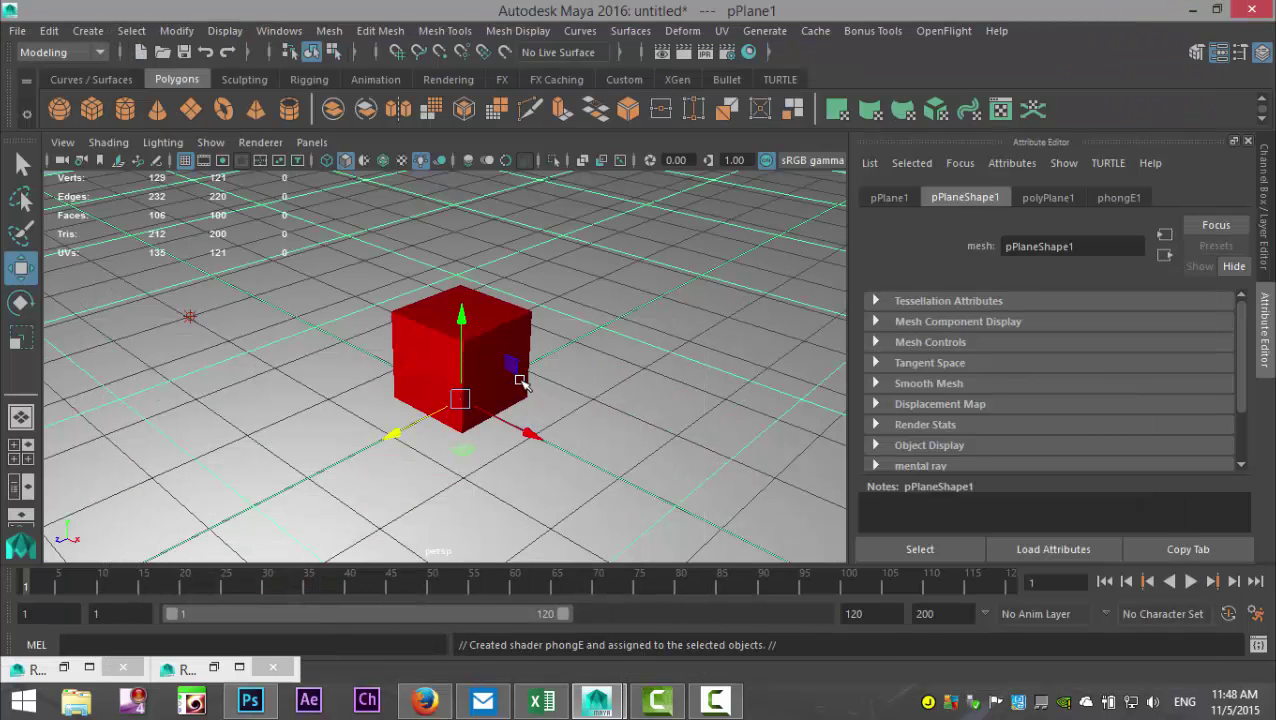
Examine how the point light falls on the cube and plane from different distances and angles
{"action": "left_click_drag", "start_coordinate": [521, 383], "coordinate": [549, 361], "text": "alt"}
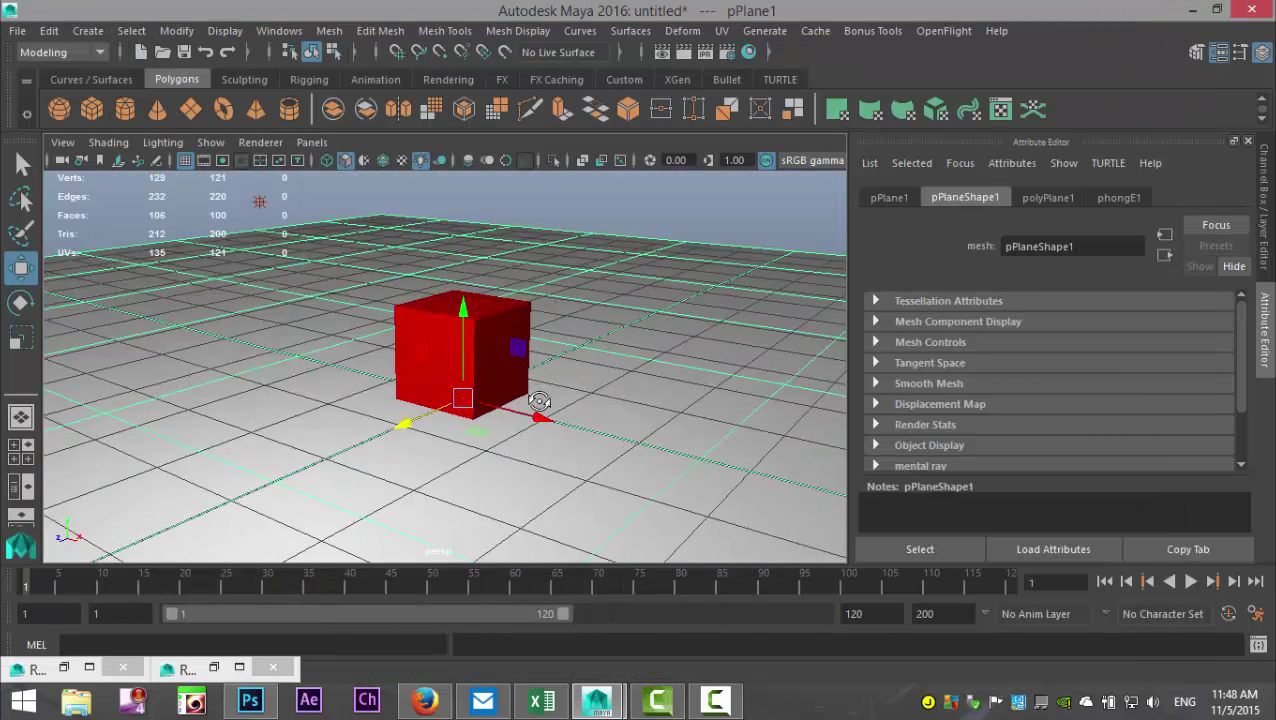
{"action": "scroll", "coordinate": [537, 401], "scroll_direction": "down", "scroll_amount": 5}
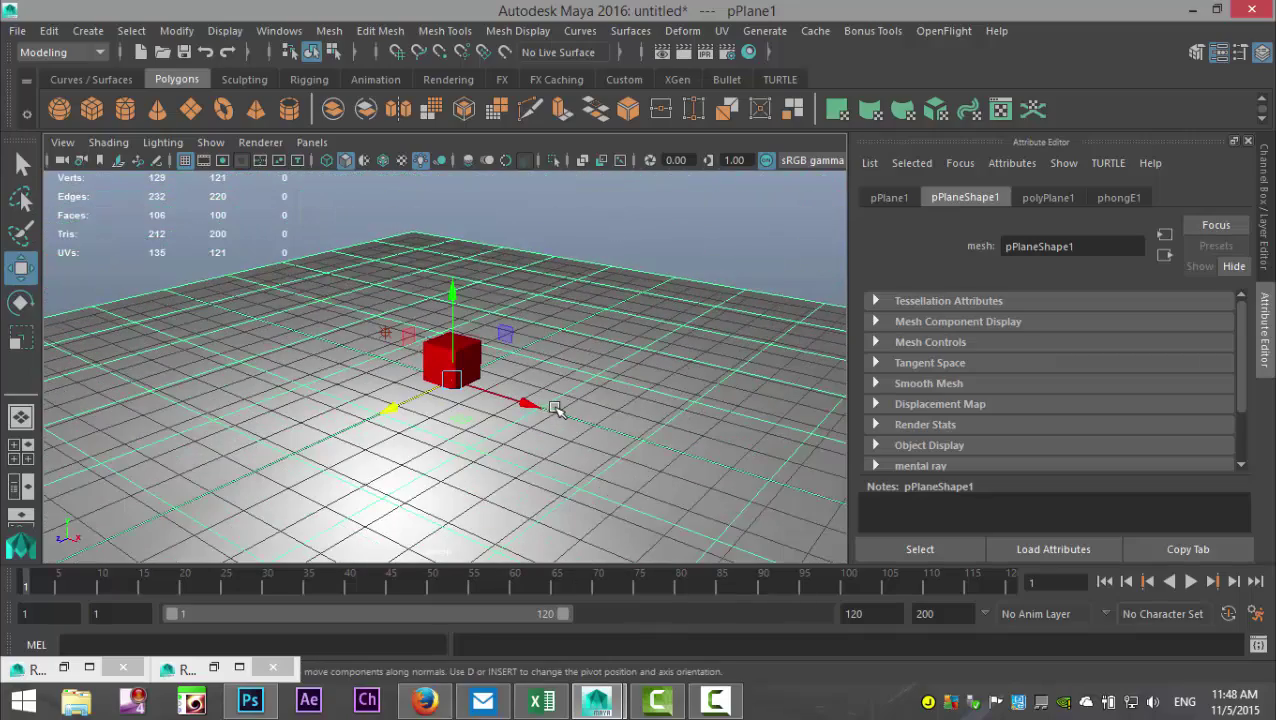
{"action": "scroll", "coordinate": [537, 428], "scroll_direction": "down", "scroll_amount": 5}
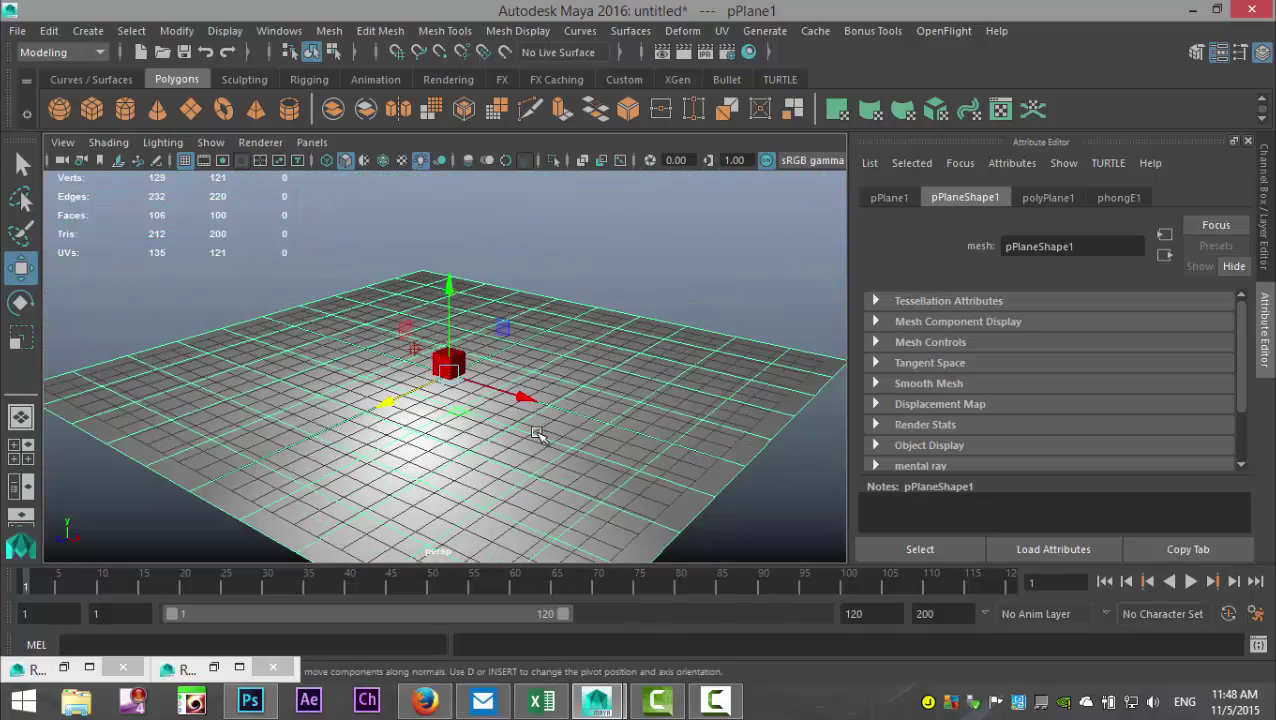
{"action": "scroll", "coordinate": [536, 436], "scroll_direction": "up", "scroll_amount": 4}
{"action": "scroll", "coordinate": [538, 435], "scroll_direction": "down", "scroll_amount": 4}
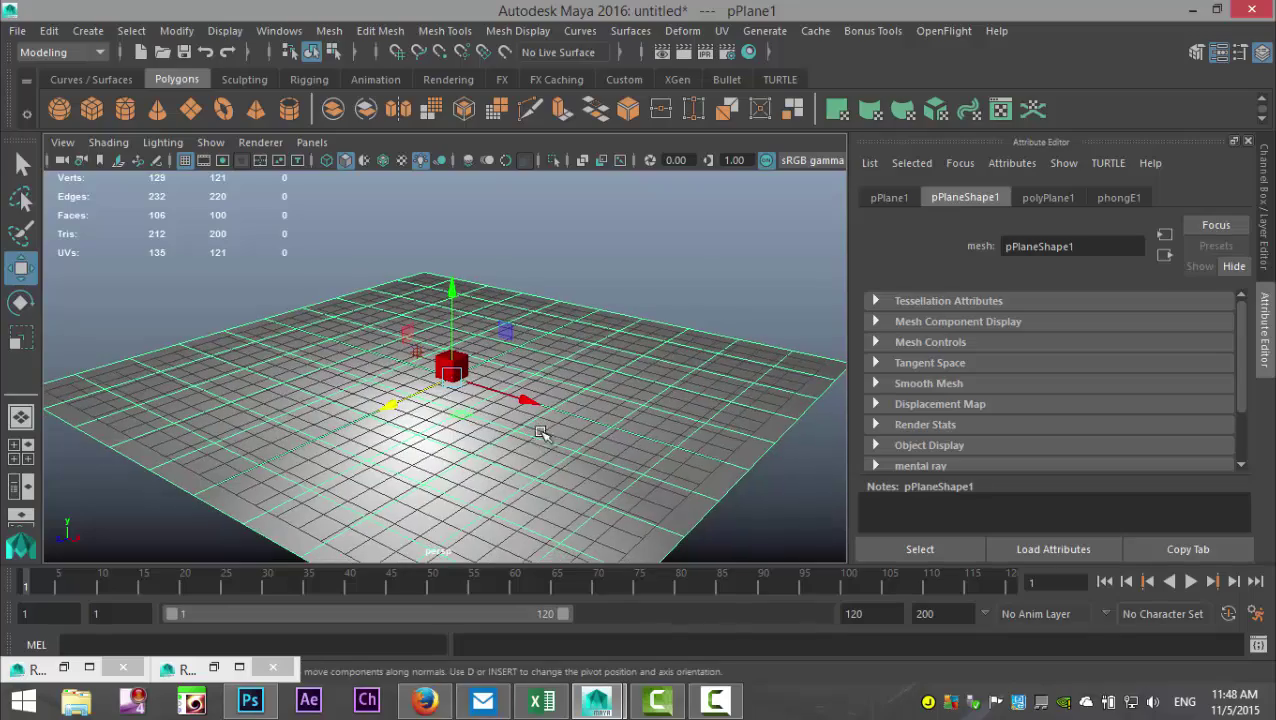
{"action": "scroll", "coordinate": [531, 433], "scroll_direction": "up", "scroll_amount": 4}
{"action": "scroll", "coordinate": [531, 433], "scroll_direction": "down", "scroll_amount": 2}
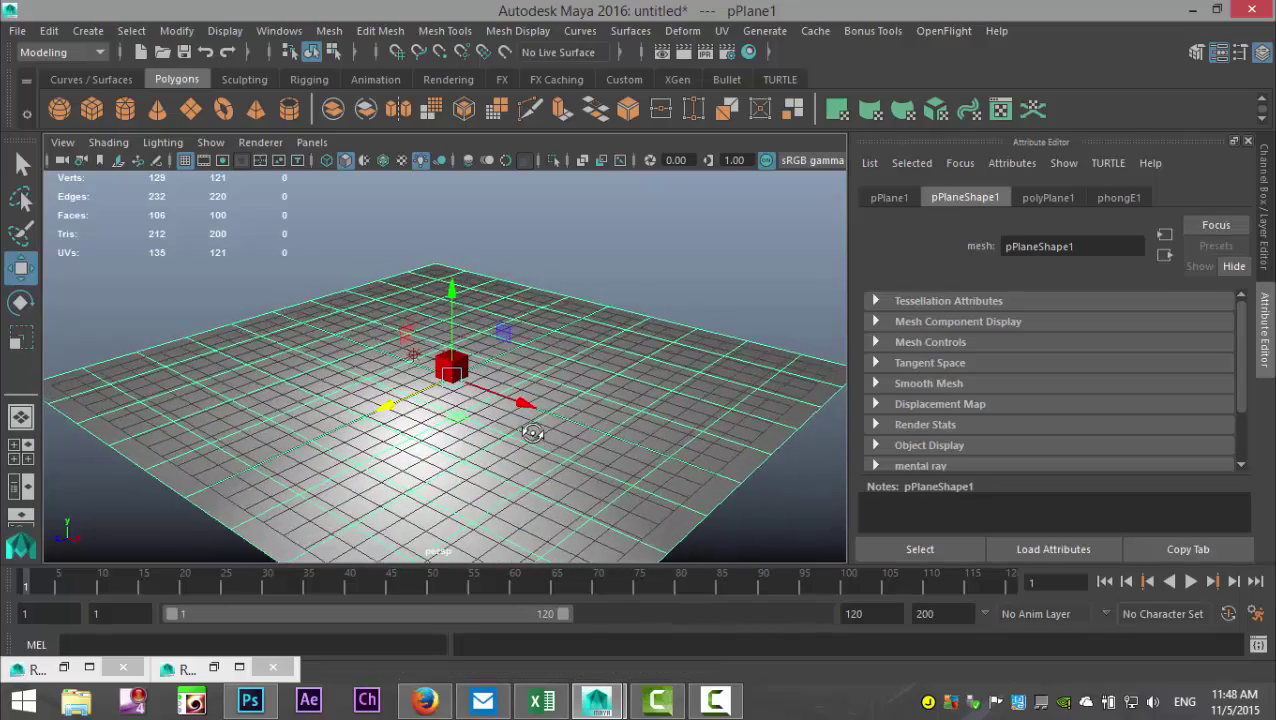
{"action": "scroll", "coordinate": [537, 431], "scroll_direction": "up", "scroll_amount": 3}
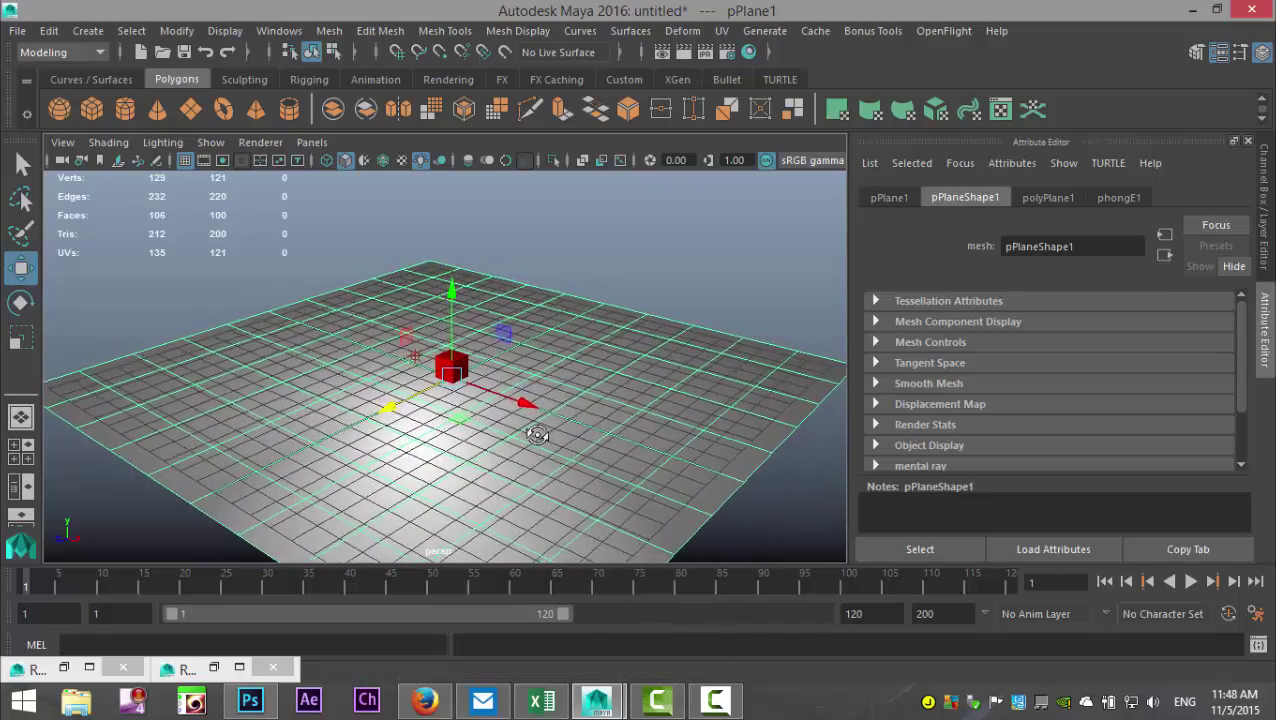
{"action": "scroll", "coordinate": [530, 433], "scroll_direction": "down", "scroll_amount": 3}
{"action": "left_click_drag", "start_coordinate": [476, 443], "coordinate": [456, 427], "text": "alt"}
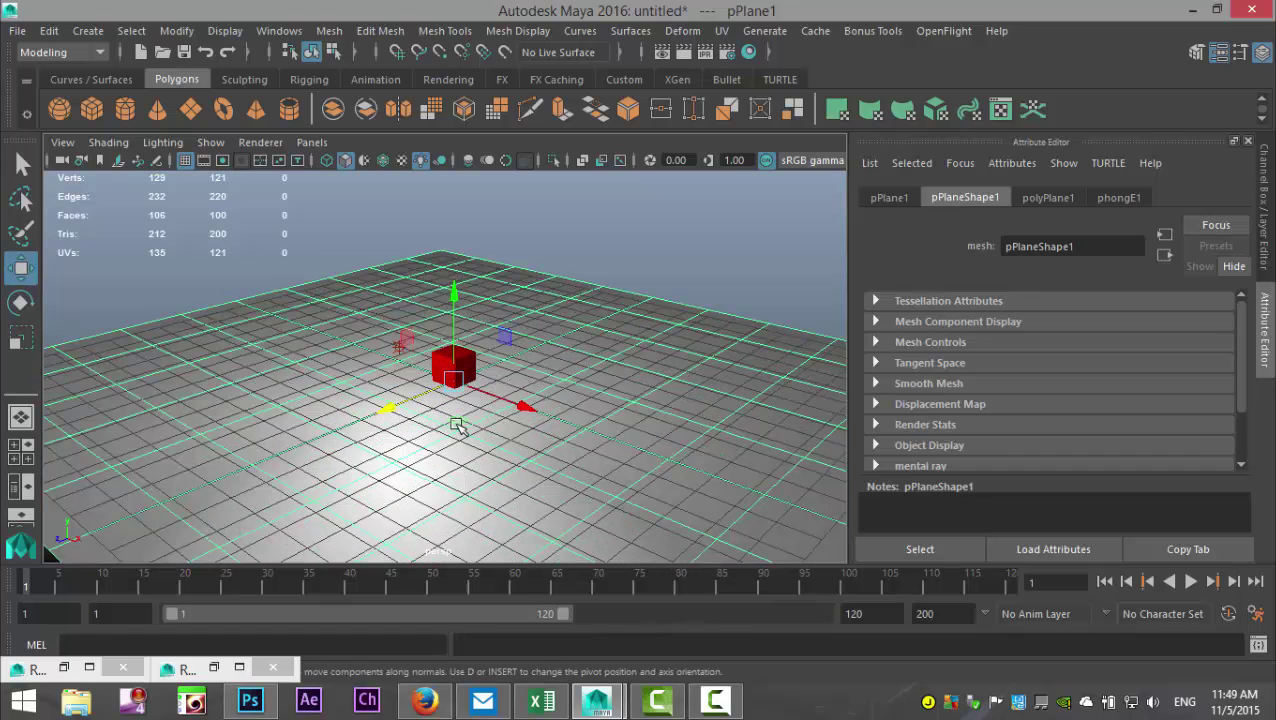
Select the point light beside the cube and delete it
{"action": "left_click", "coordinate": [383, 364]}
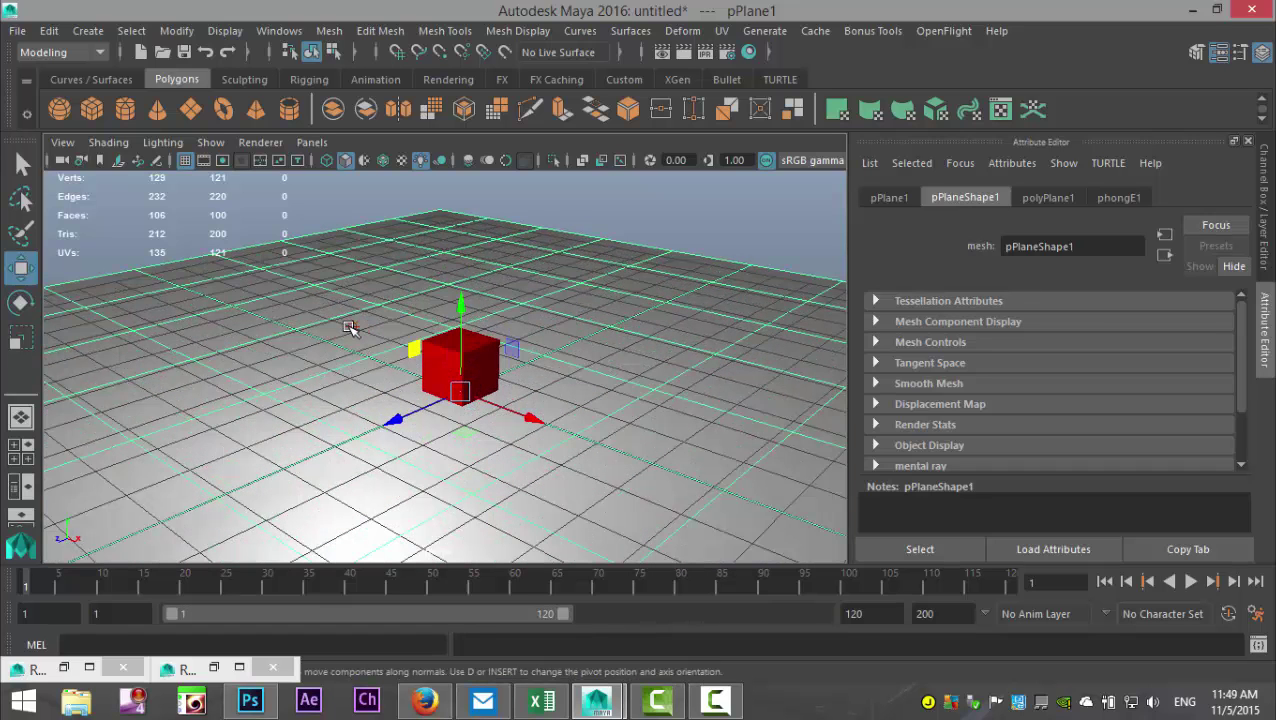
{"action": "left_click_drag", "start_coordinate": [356, 330], "coordinate": [352, 326], "text": "alt"}
{"action": "left_click", "coordinate": [352, 326]}
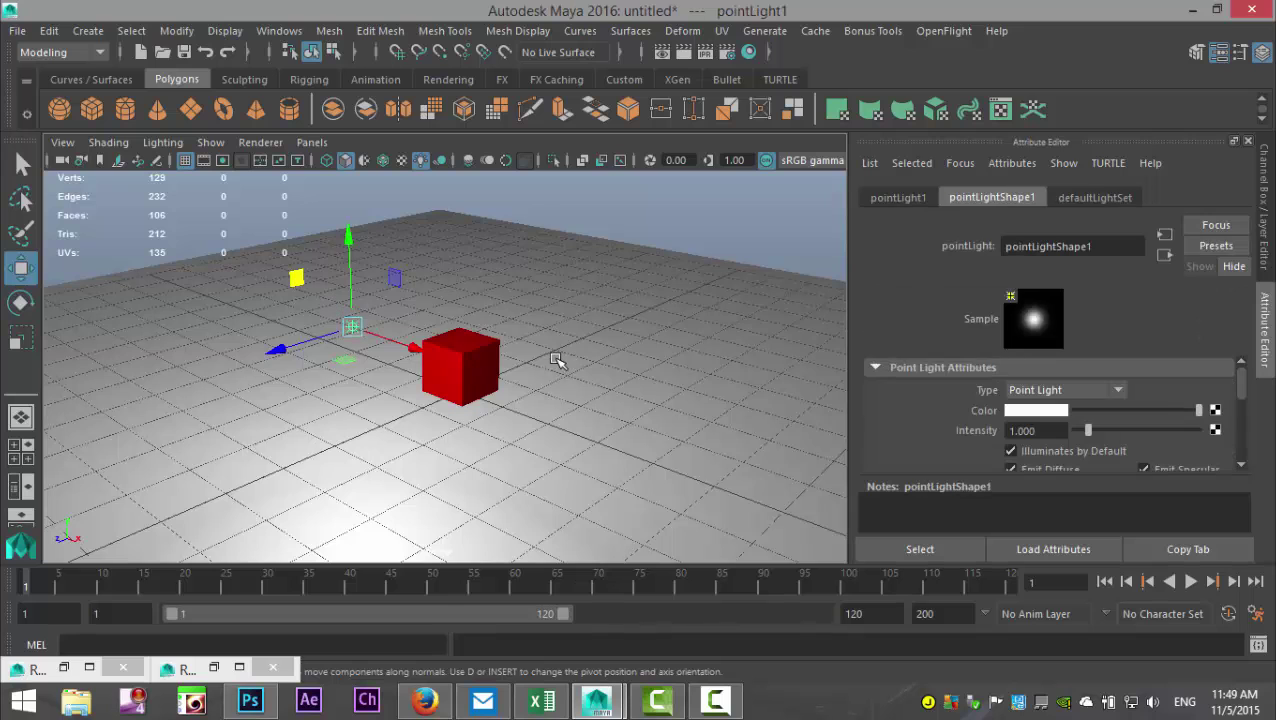
{"action": "key", "text": "Delete"}
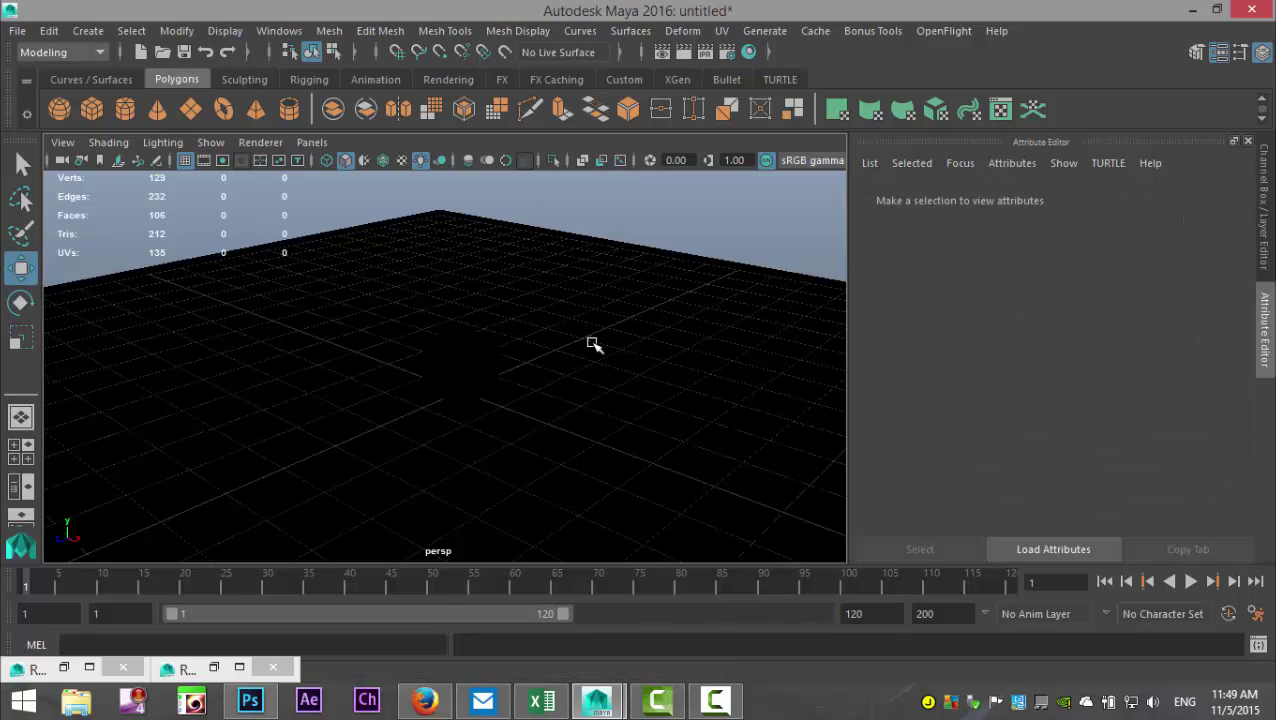
Open the render settings and check which renderer is in use
{"action": "left_click_drag", "start_coordinate": [535, 413], "coordinate": [535, 416], "text": "alt"}
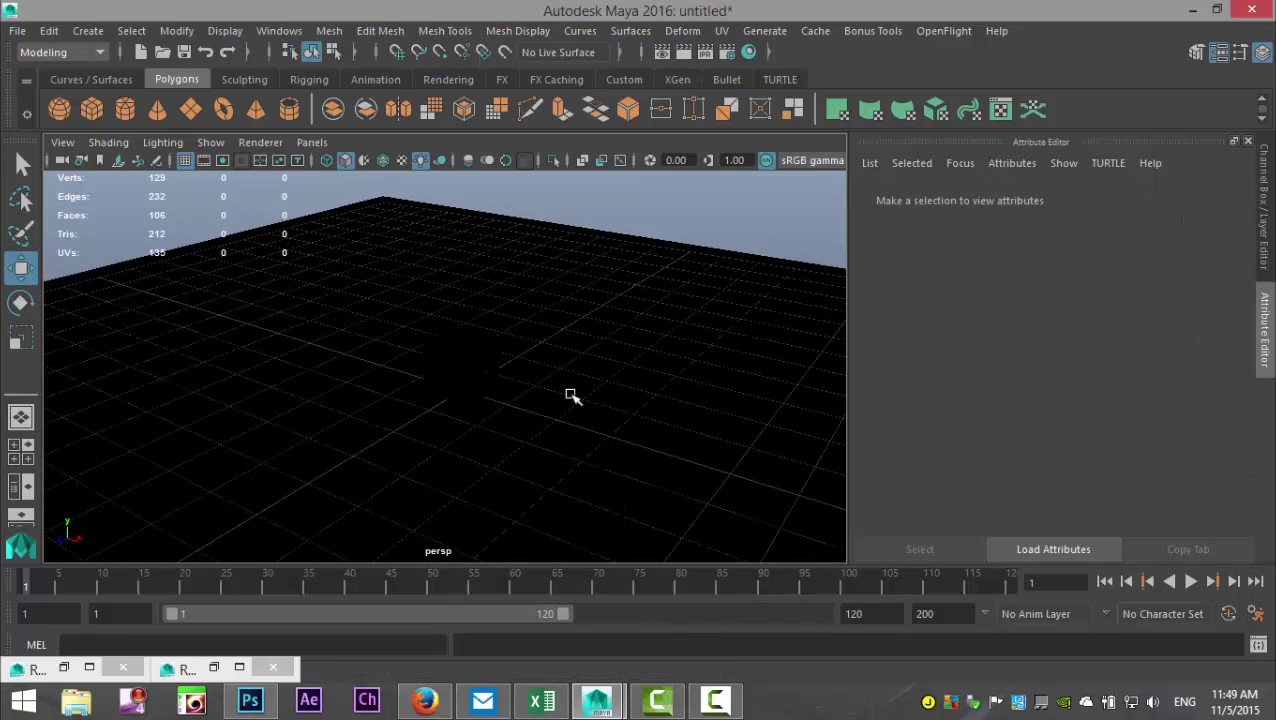
{"action": "left_click", "coordinate": [725, 54]}
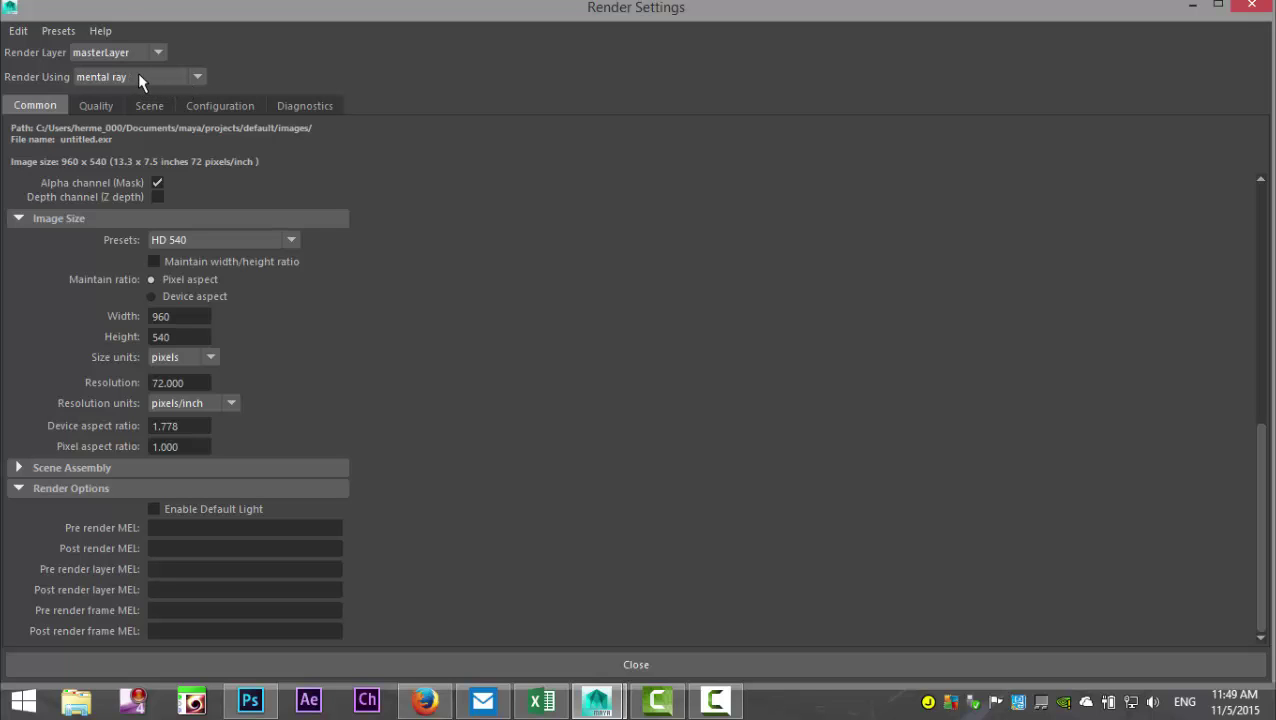
{"action": "left_click", "coordinate": [1191, 8]}
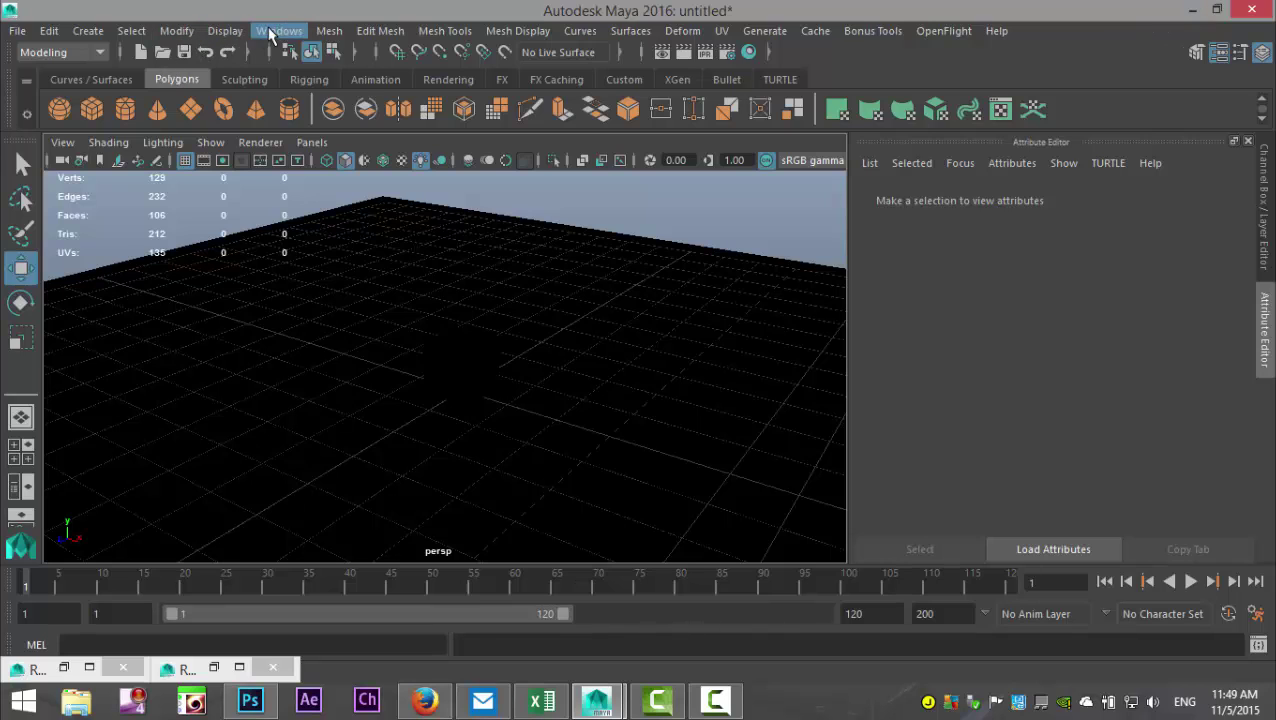
Check in the Plug-in Manager that the mental ray plug-in Mayatomr.mll is loaded and set to auto load
{"action": "left_click", "coordinate": [274, 31]}
{"action": "mouse_move", "coordinate": [365, 153]}
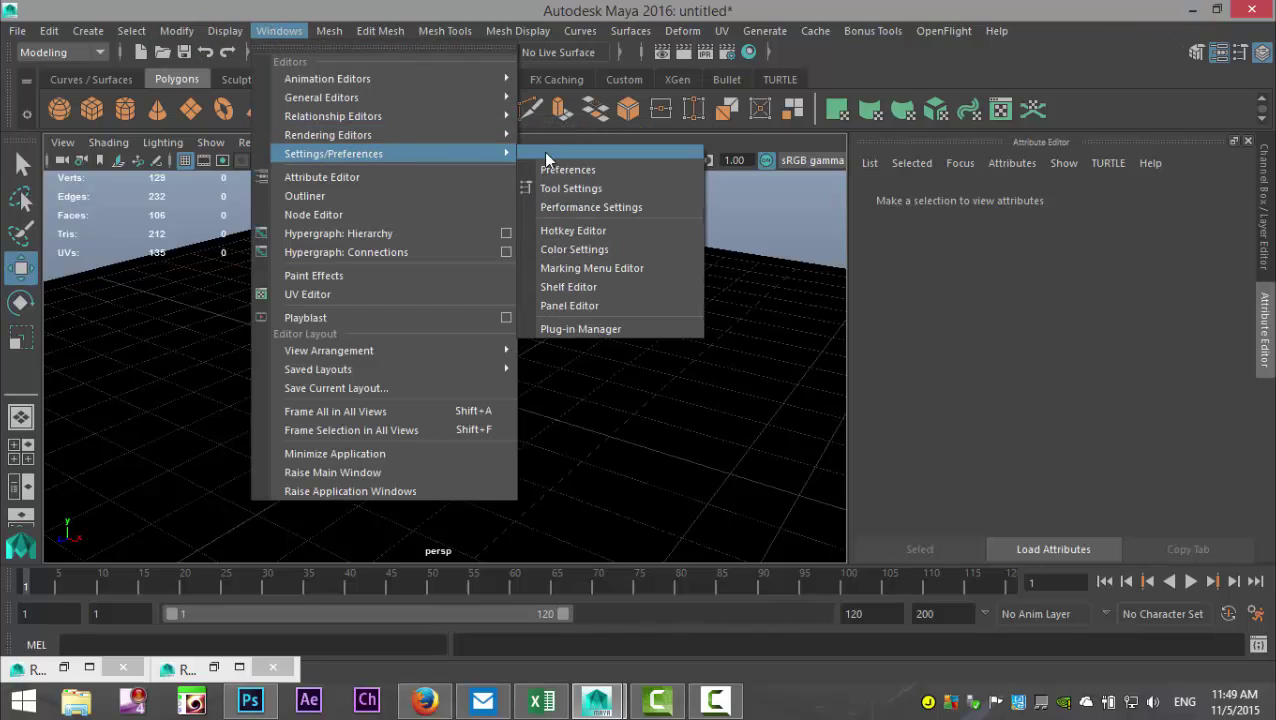
{"action": "left_click", "coordinate": [591, 330]}
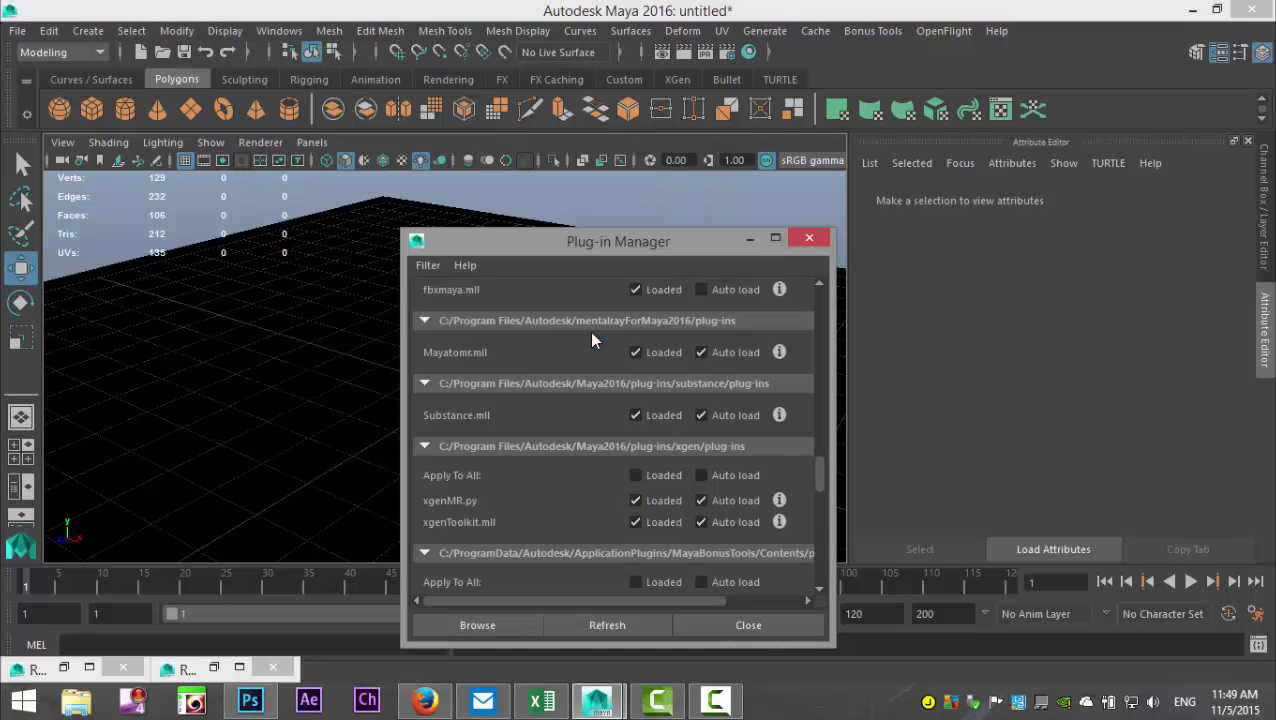
{"action": "scroll", "coordinate": [640, 395], "scroll_direction": "down", "scroll_amount": 15}
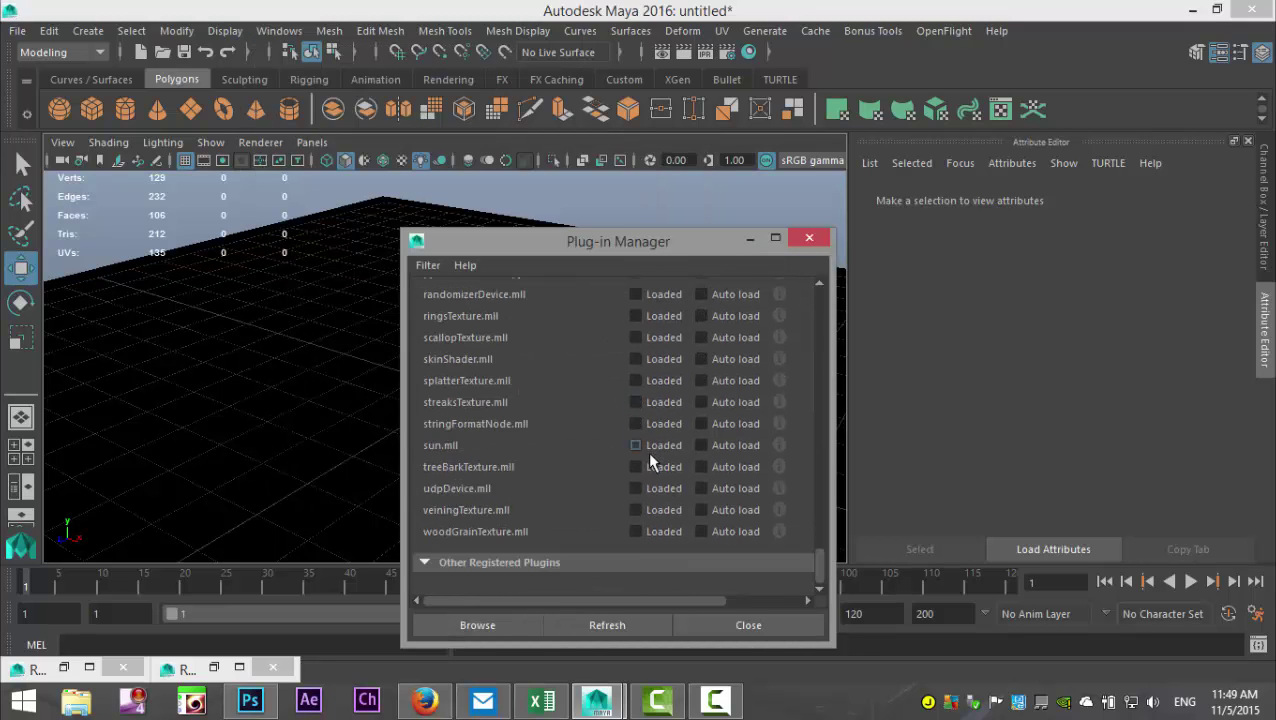
{"action": "scroll", "coordinate": [641, 476], "scroll_direction": "up", "scroll_amount": 10}
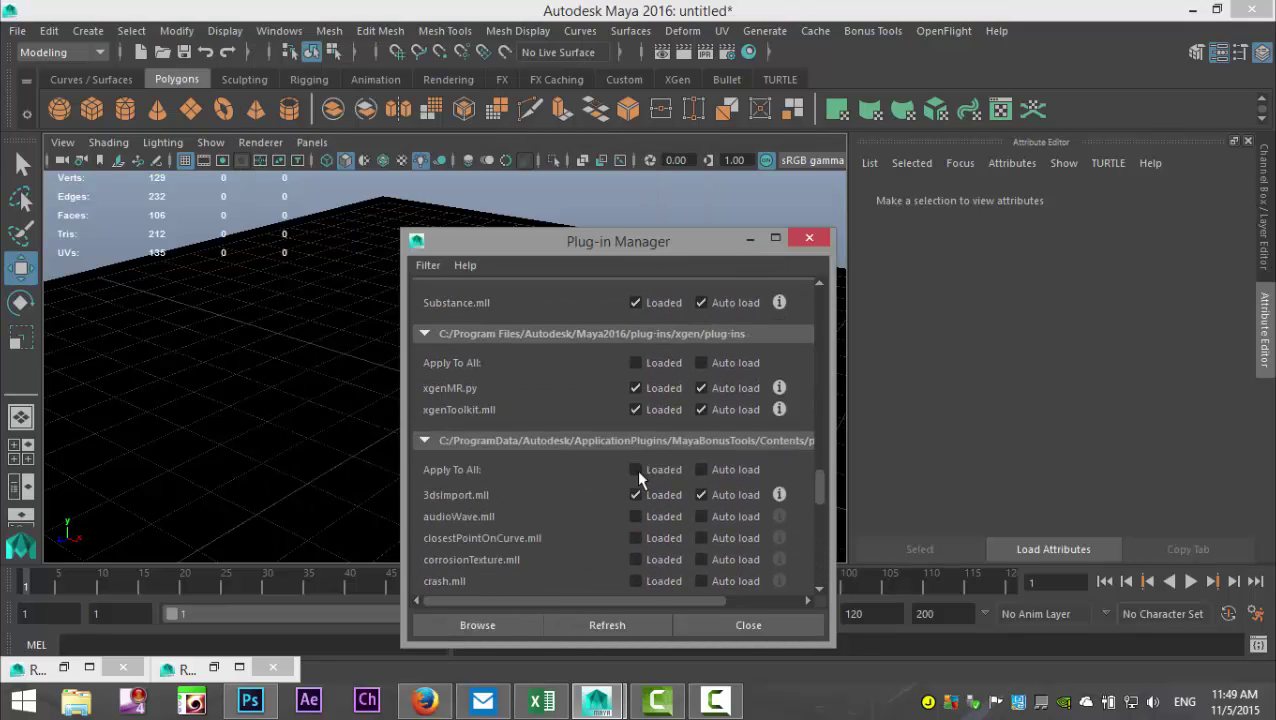
{"action": "scroll", "coordinate": [638, 478], "scroll_direction": "up", "scroll_amount": 1}
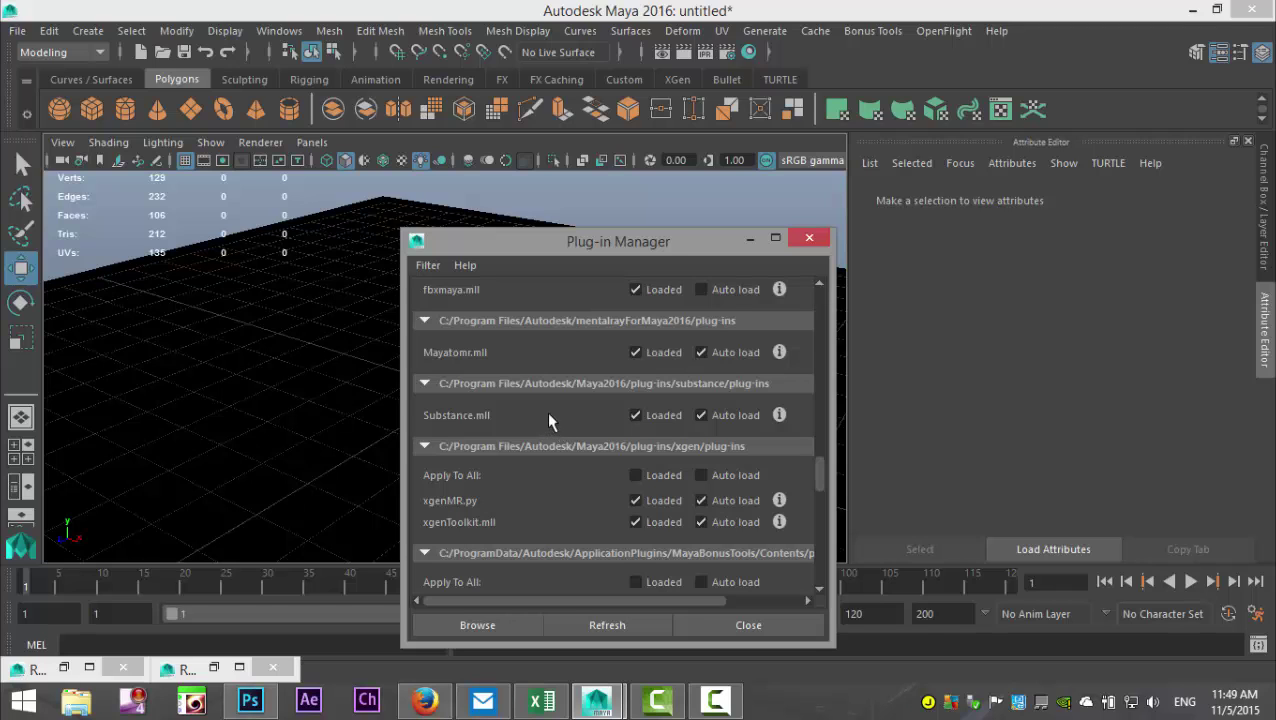
{"action": "left_click", "coordinate": [810, 240]}
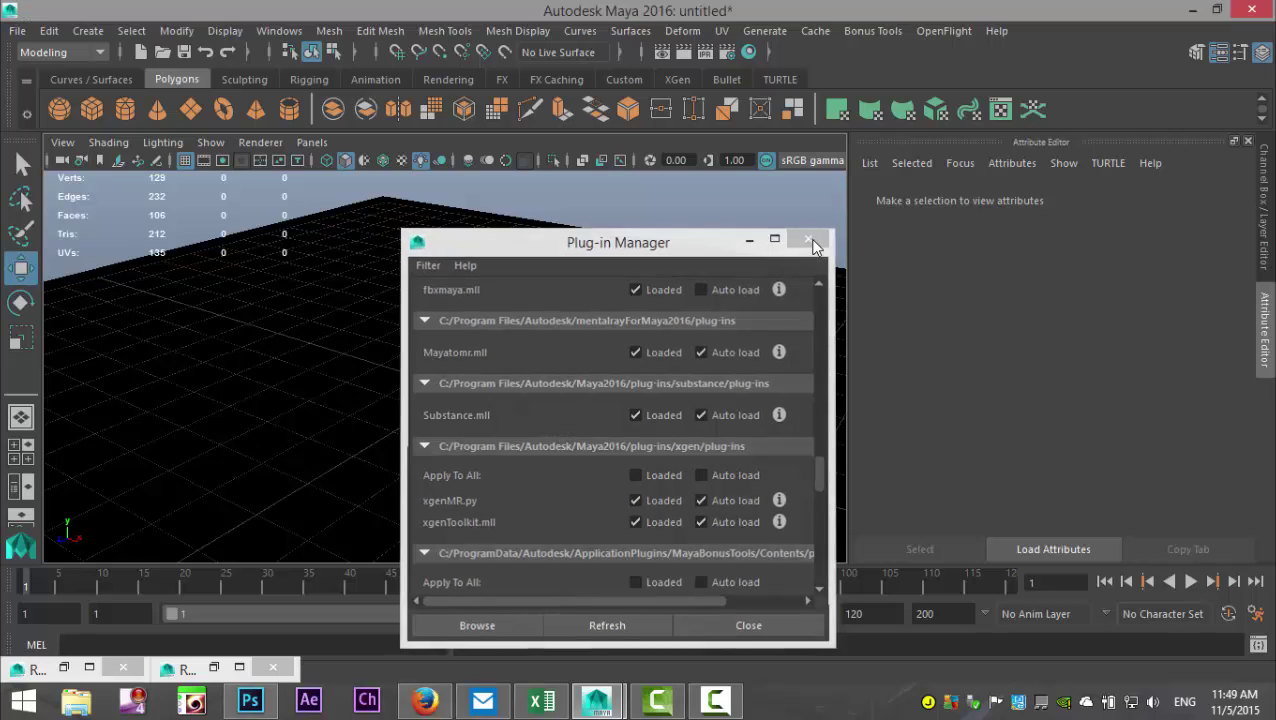
Keep mental ray as the renderer and create an Image Based Lighting environment for the scene
{"action": "left_click", "coordinate": [729, 52]}
{"action": "left_click", "coordinate": [114, 80]}
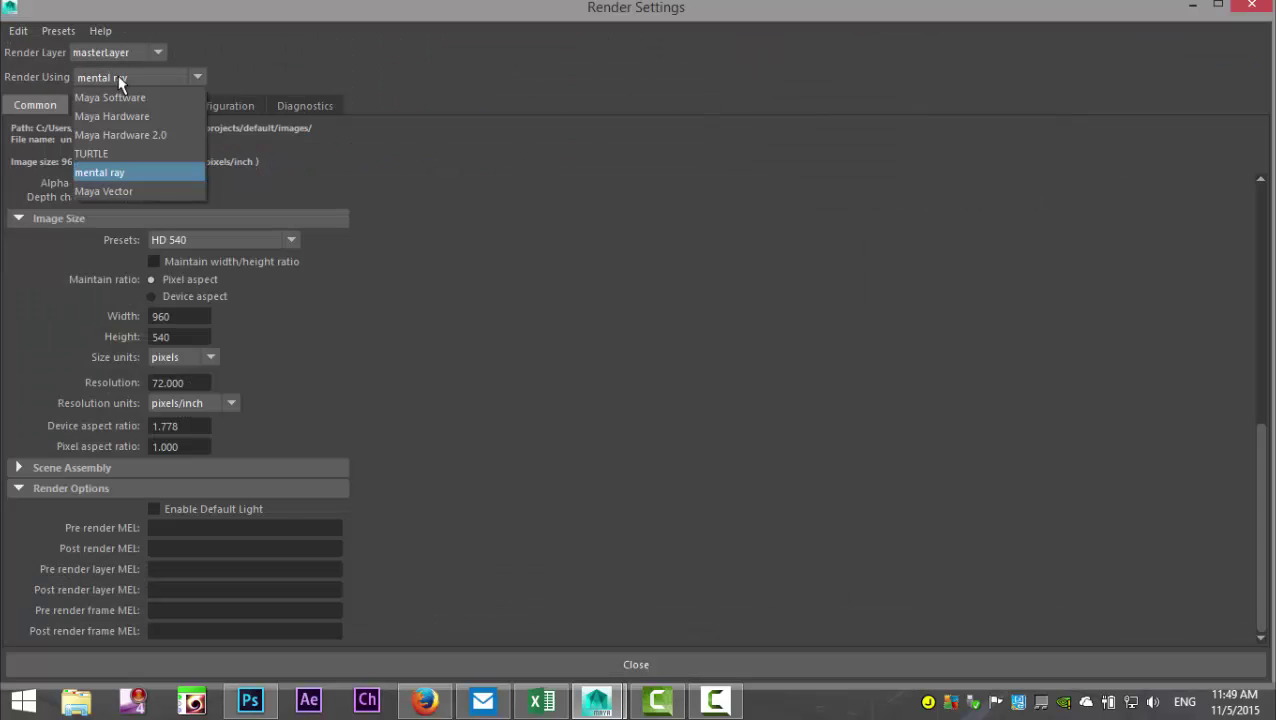
{"action": "left_click", "coordinate": [116, 172]}
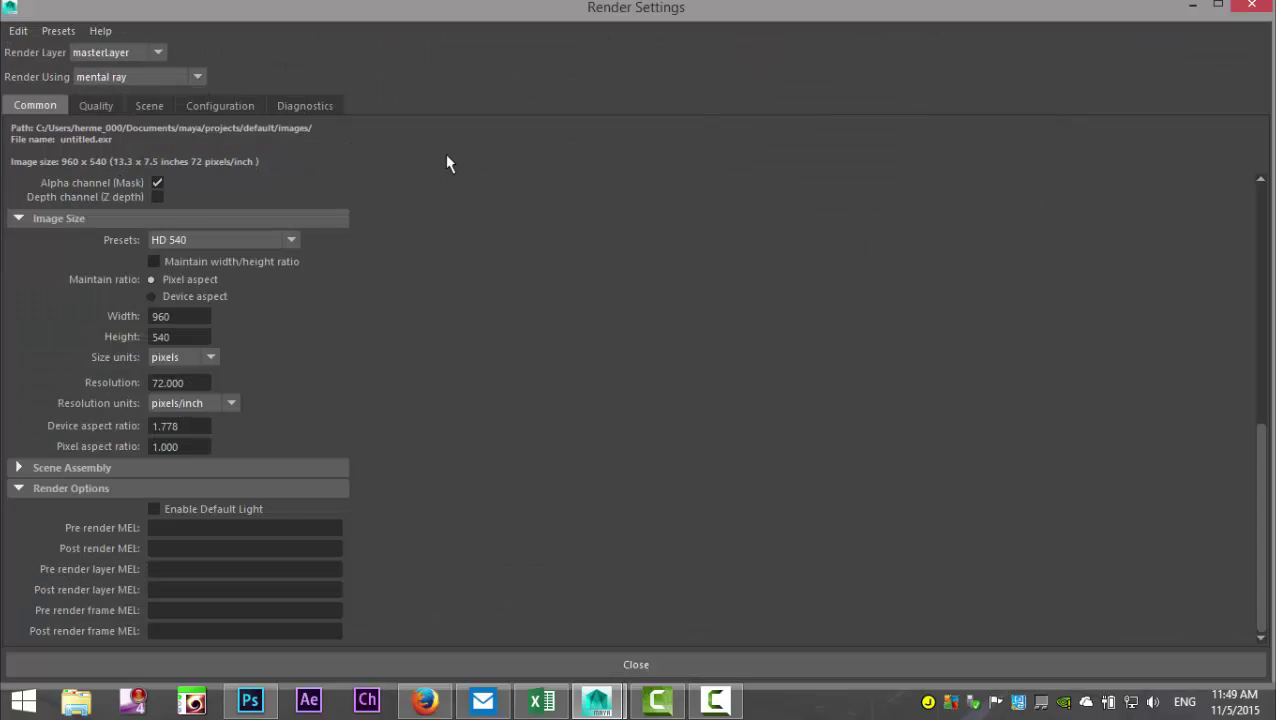
{"action": "left_click", "coordinate": [142, 105]}
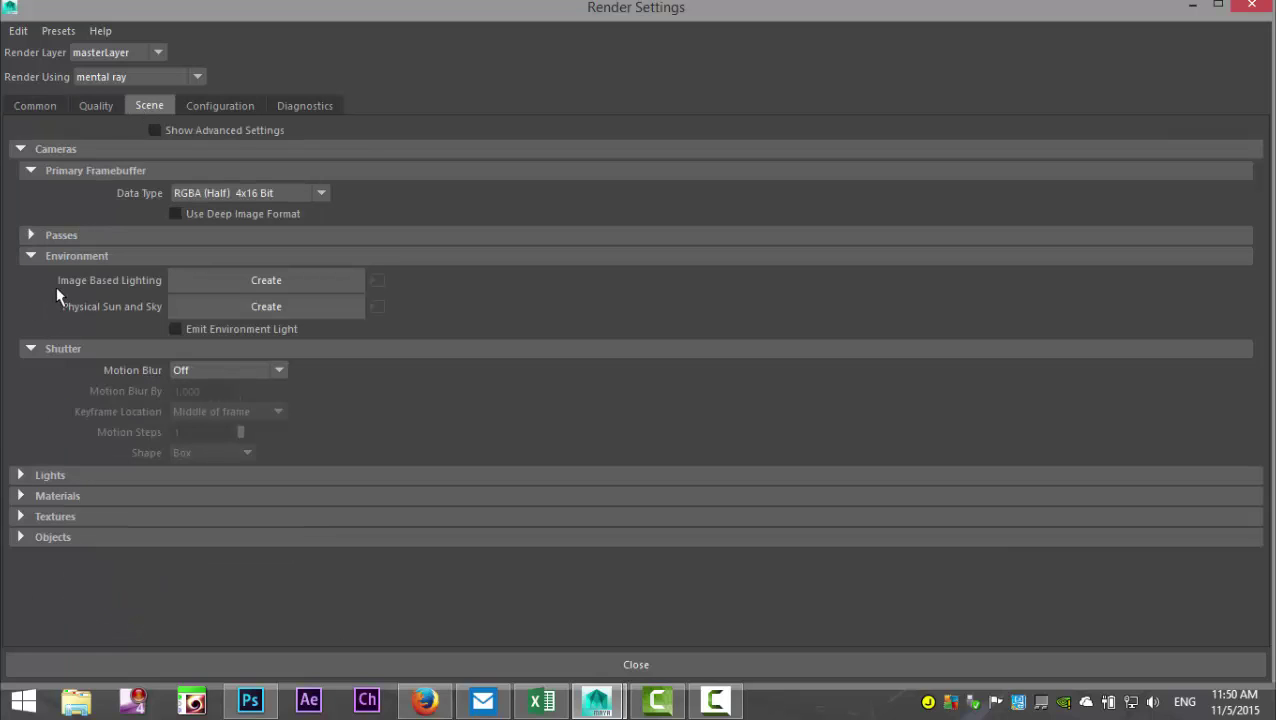
{"action": "left_click", "coordinate": [290, 285]}
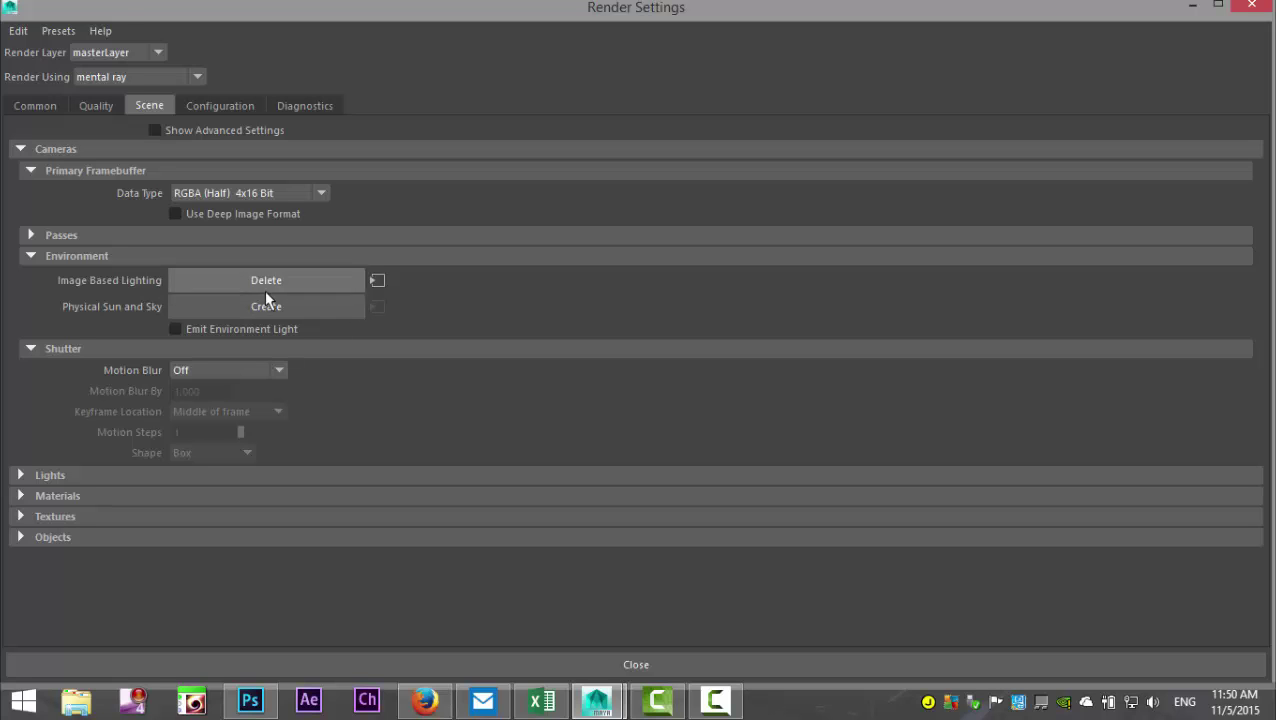
{"action": "left_click", "coordinate": [1192, 8]}
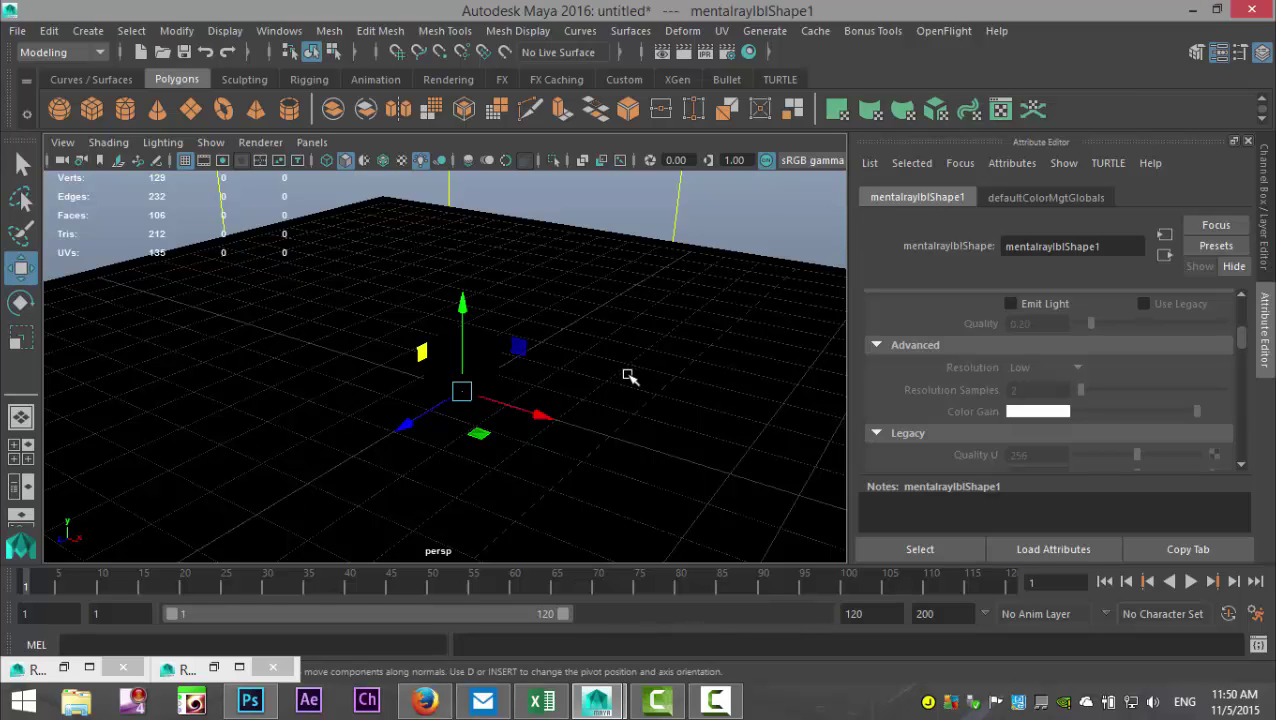
Load Sky 1.hdr from the HDRI folder as the image of the image-based lighting sphere
{"action": "scroll", "coordinate": [631, 381], "scroll_direction": "down", "scroll_amount": 2}
{"action": "scroll", "coordinate": [631, 381], "scroll_direction": "down", "scroll_amount": 8}
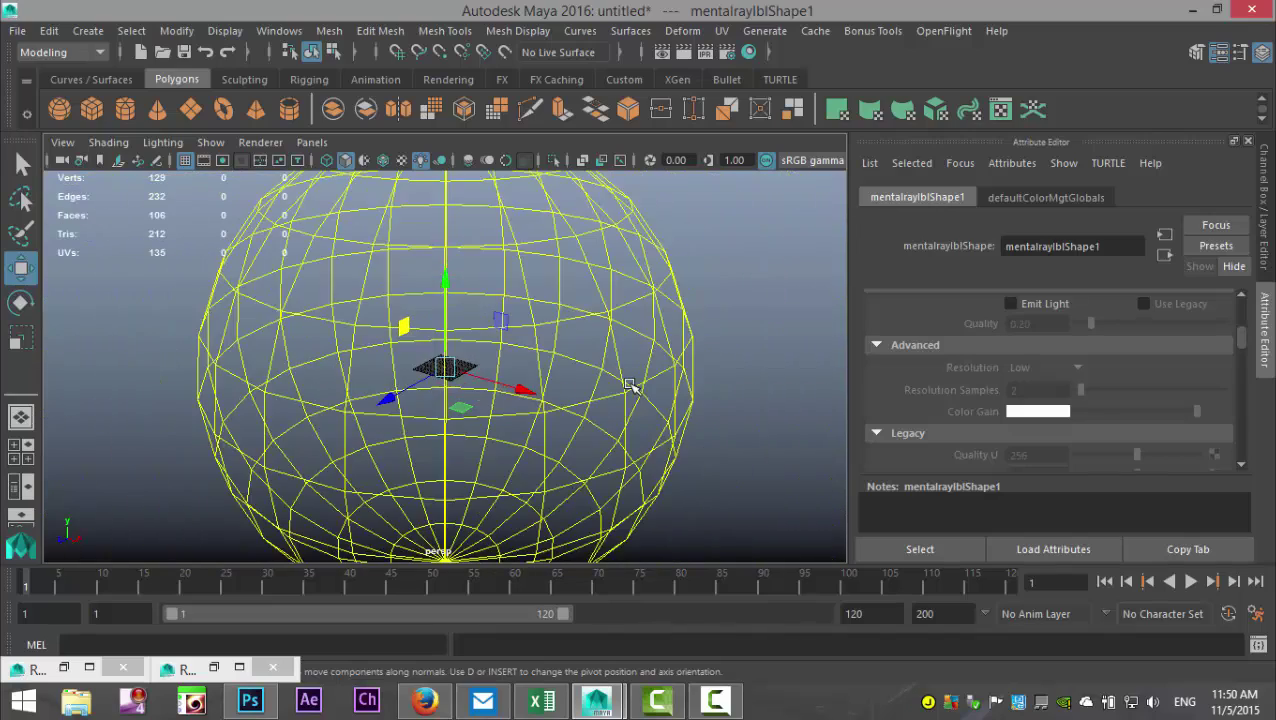
{"action": "scroll", "coordinate": [628, 387], "scroll_direction": "up", "scroll_amount": 8}
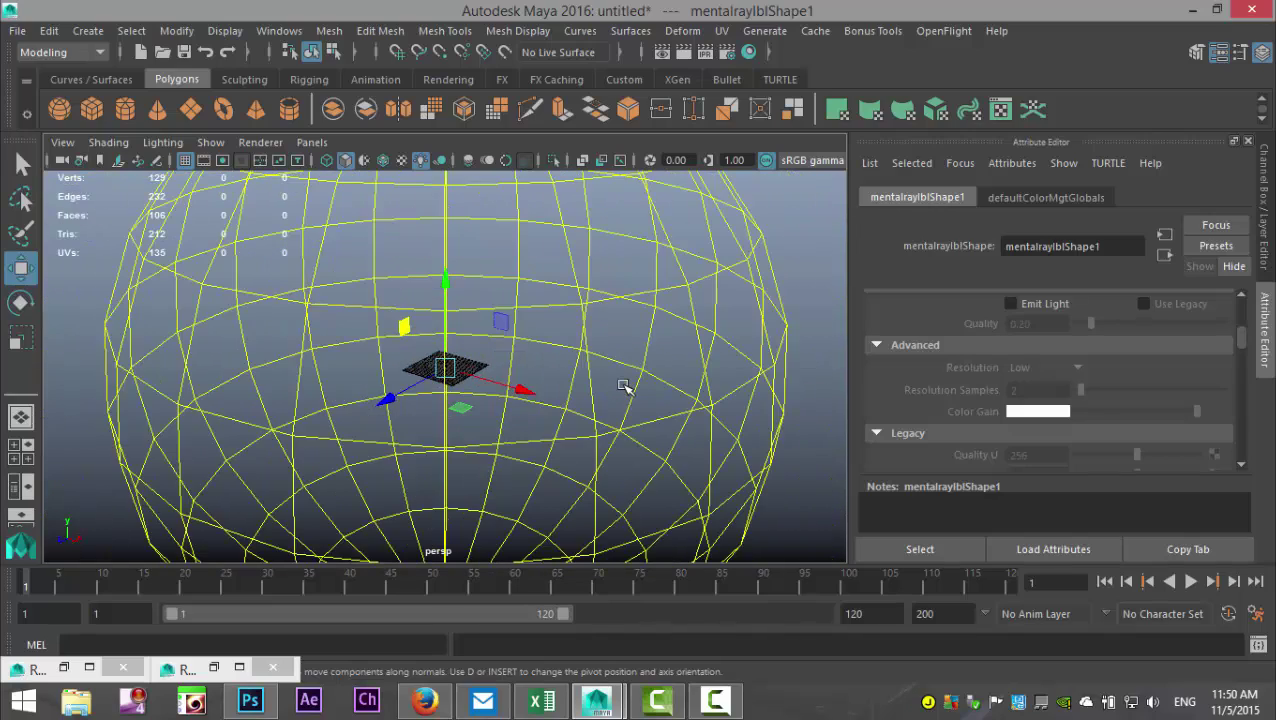
{"action": "scroll", "coordinate": [624, 388], "scroll_direction": "up", "scroll_amount": 3}
{"action": "scroll", "coordinate": [624, 388], "scroll_direction": "up", "scroll_amount": 3}
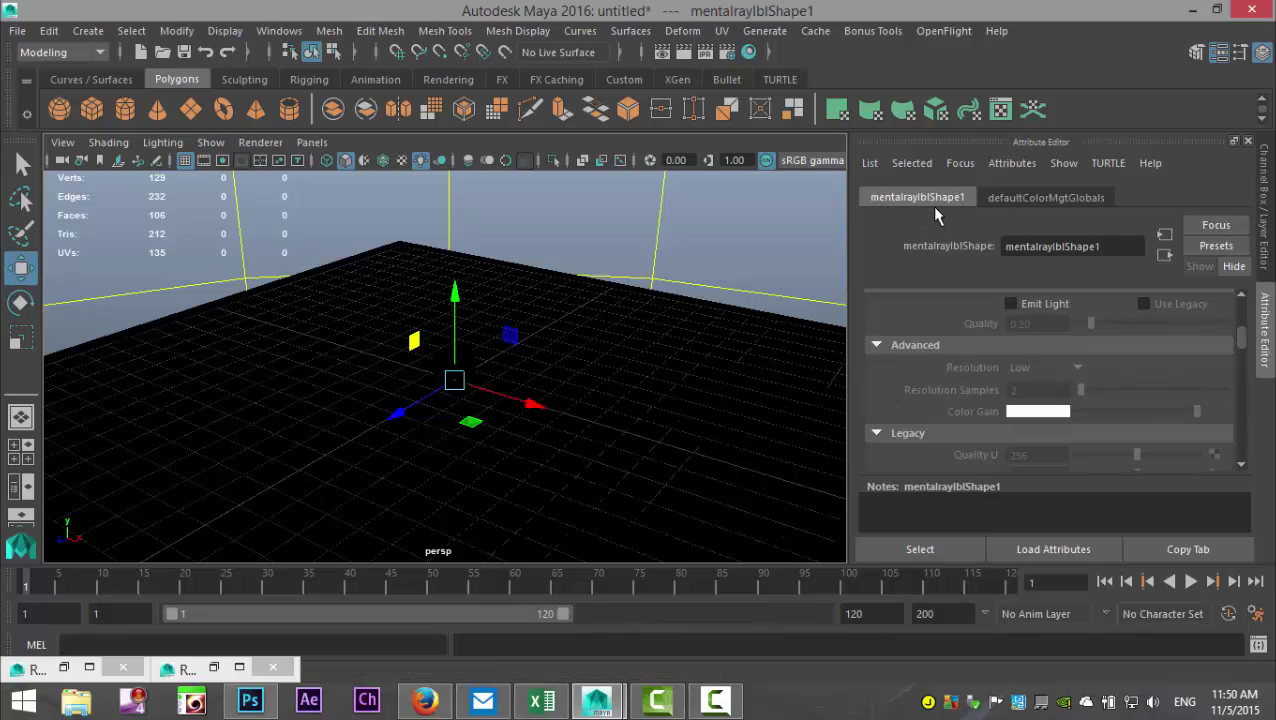
{"action": "left_click_drag", "start_coordinate": [1240, 352], "coordinate": [1243, 326]}
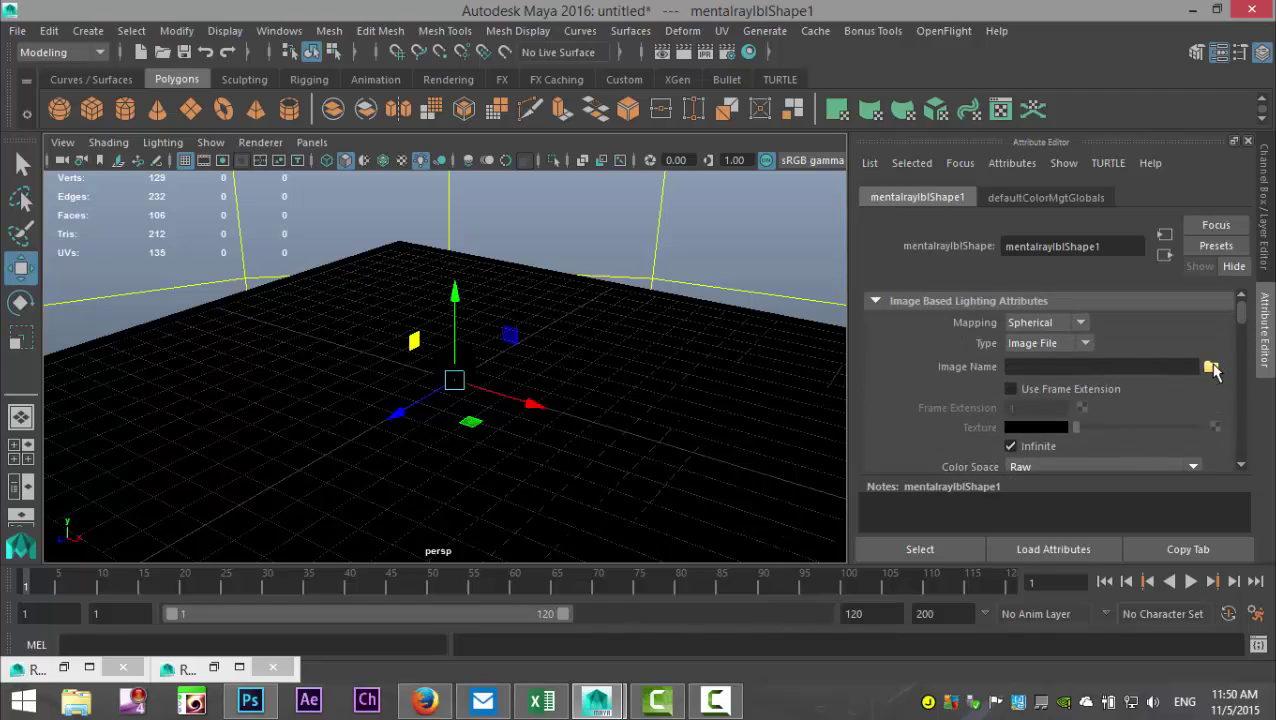
{"action": "left_click", "coordinate": [1211, 368]}
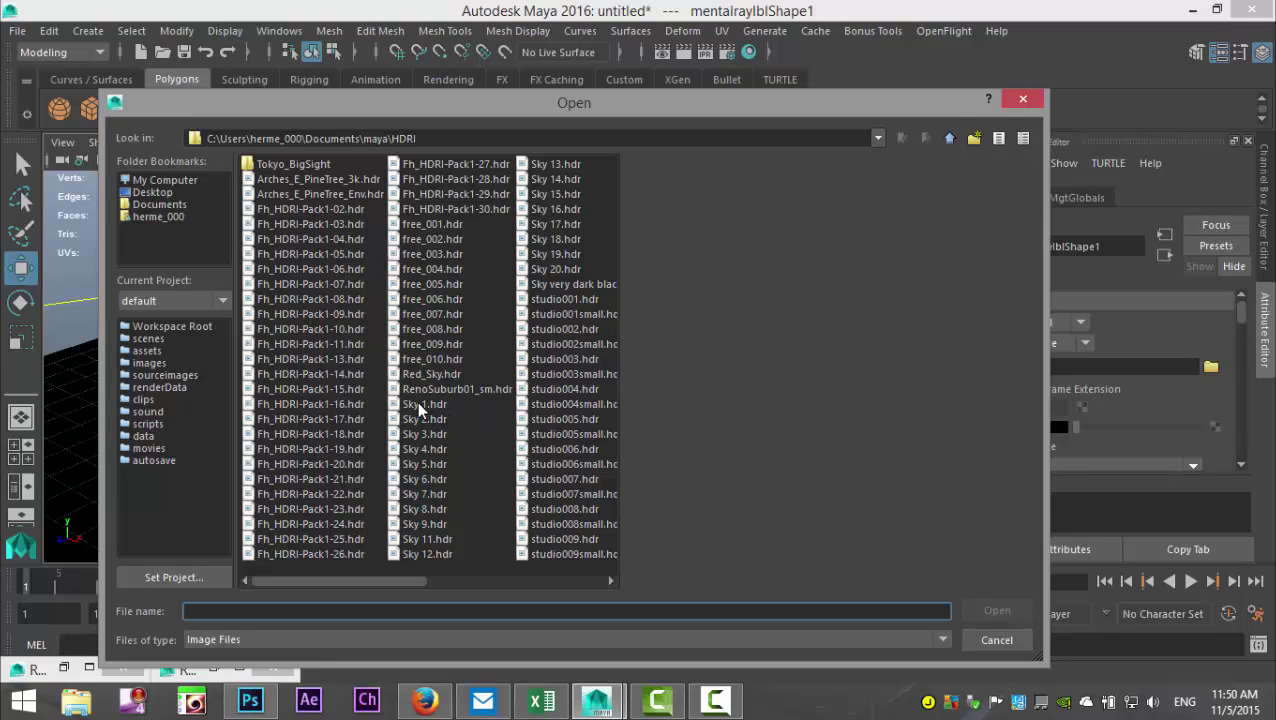
{"action": "left_click", "coordinate": [422, 405]}
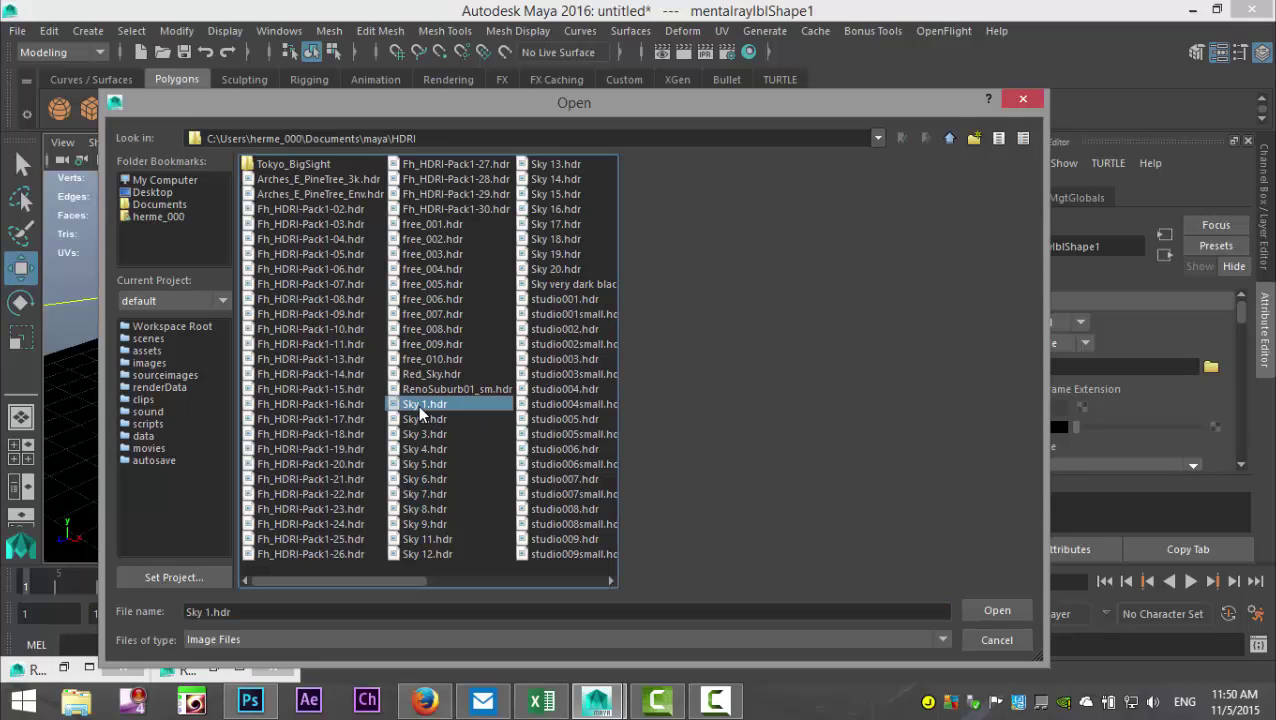
{"action": "left_click", "coordinate": [968, 618]}
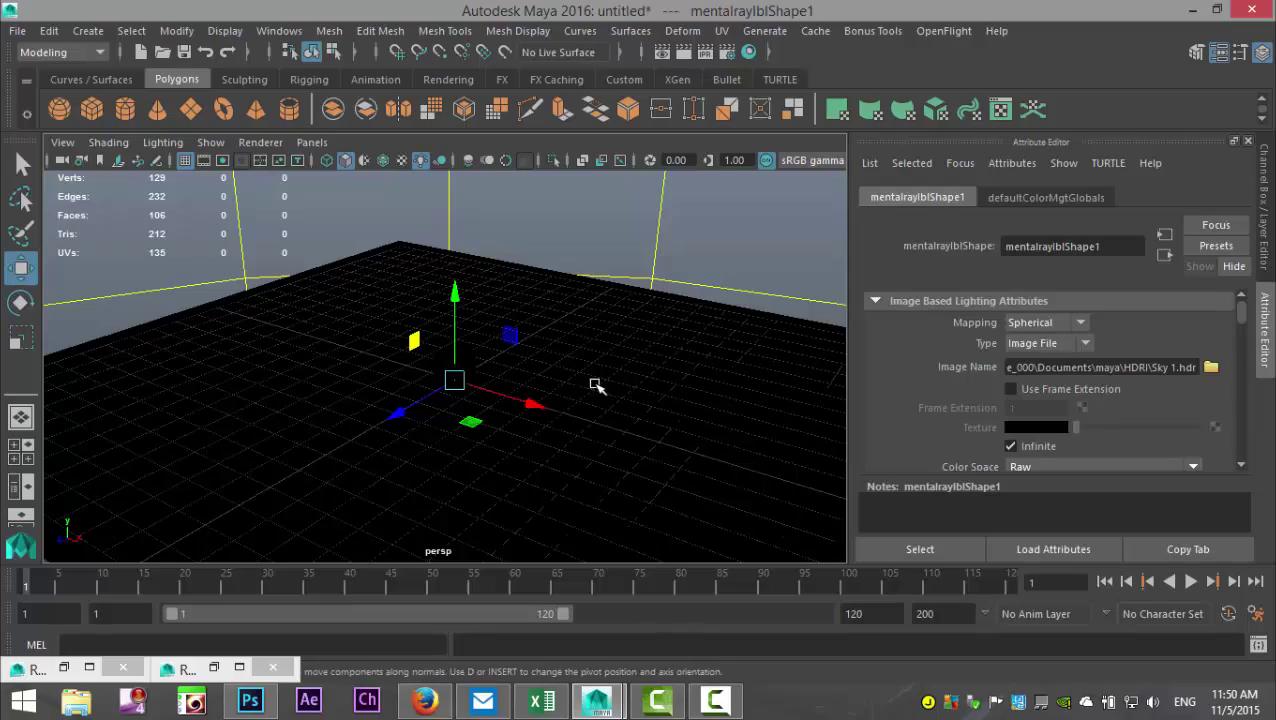
Restore the bookmarked camera view of the cube and render the scene with mental ray
{"action": "scroll", "coordinate": [595, 385], "scroll_direction": "down", "scroll_amount": 5}
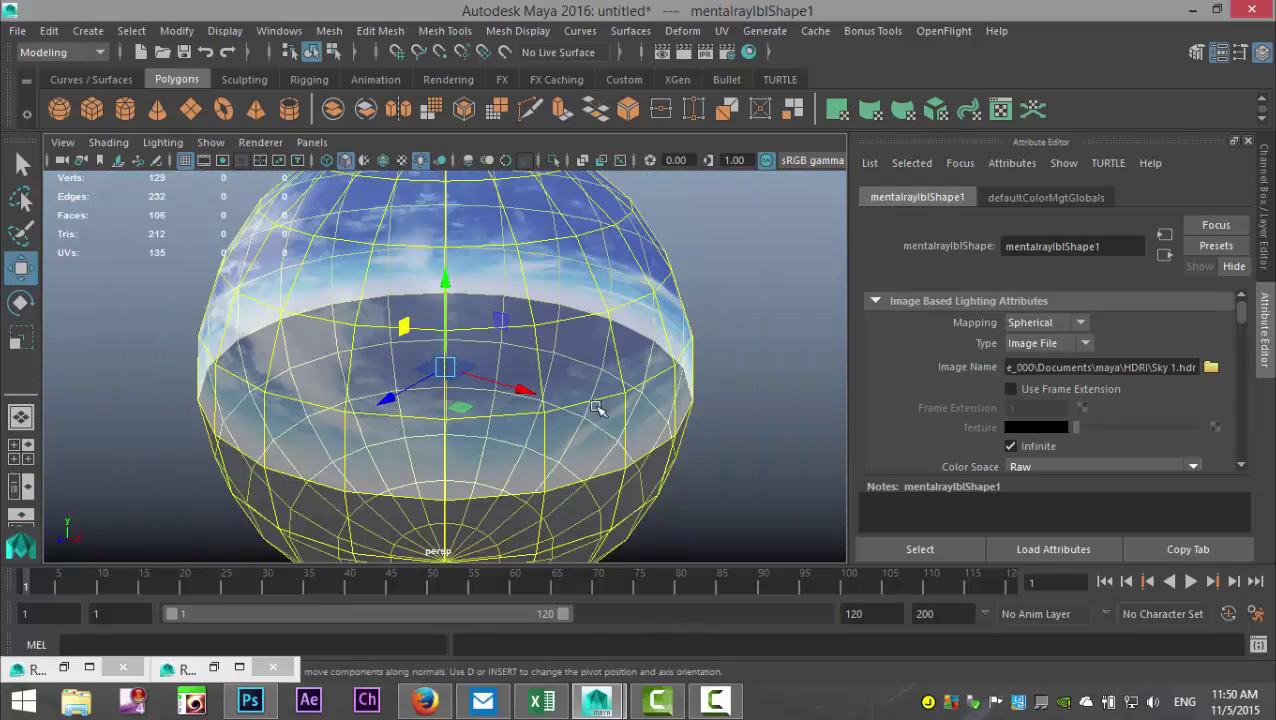
{"action": "left_click_drag", "start_coordinate": [624, 447], "coordinate": [622, 418], "text": "alt"}
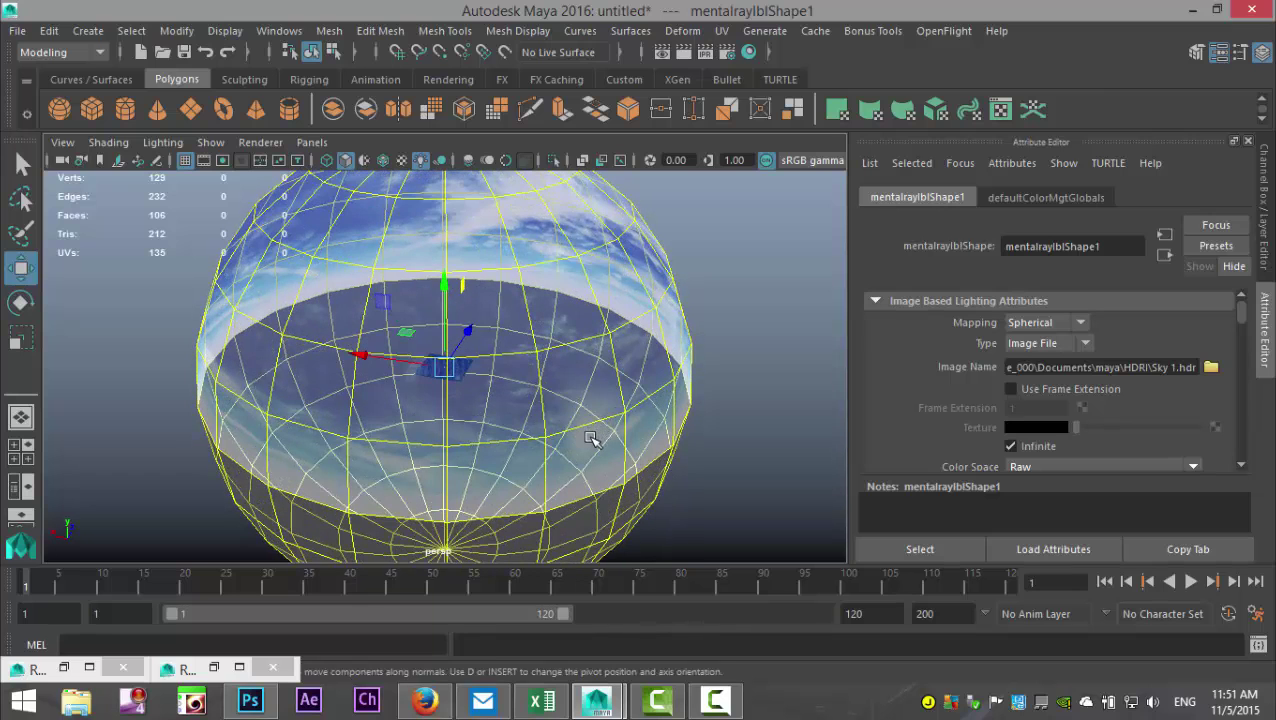
{"action": "left_click", "coordinate": [62, 142]}
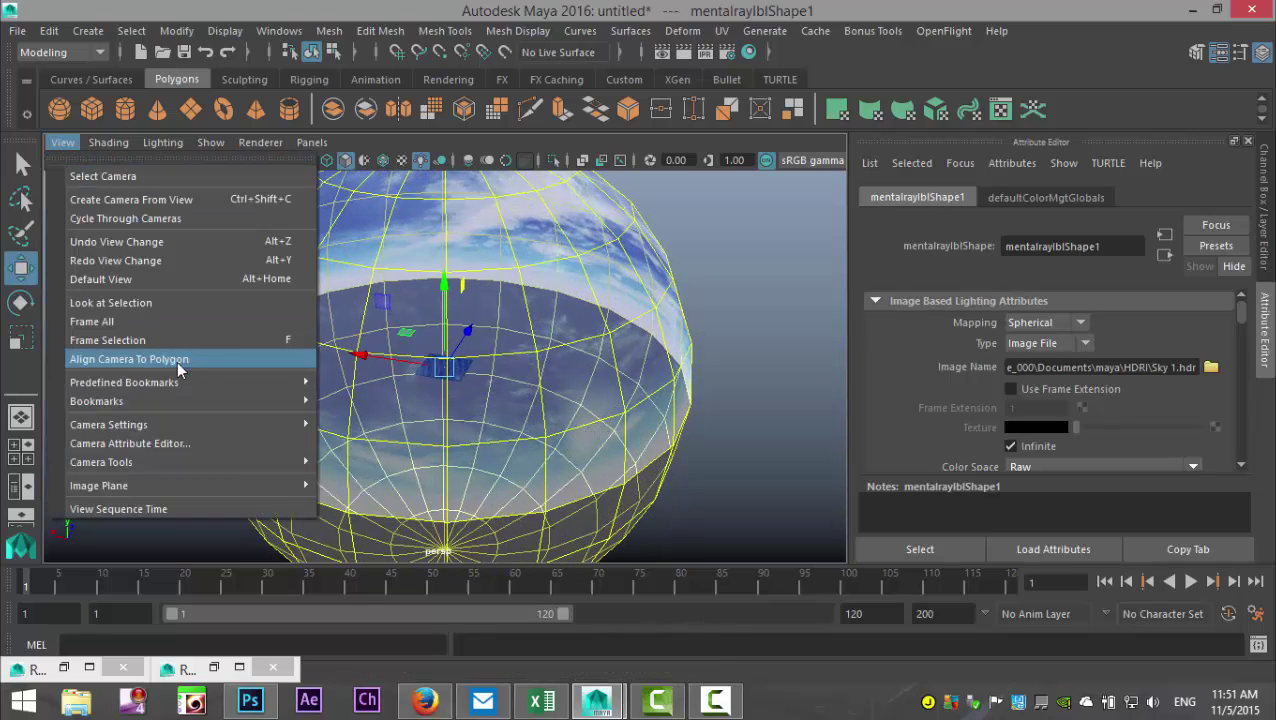
{"action": "mouse_move", "coordinate": [196, 399]}
{"action": "left_click", "coordinate": [372, 405]}
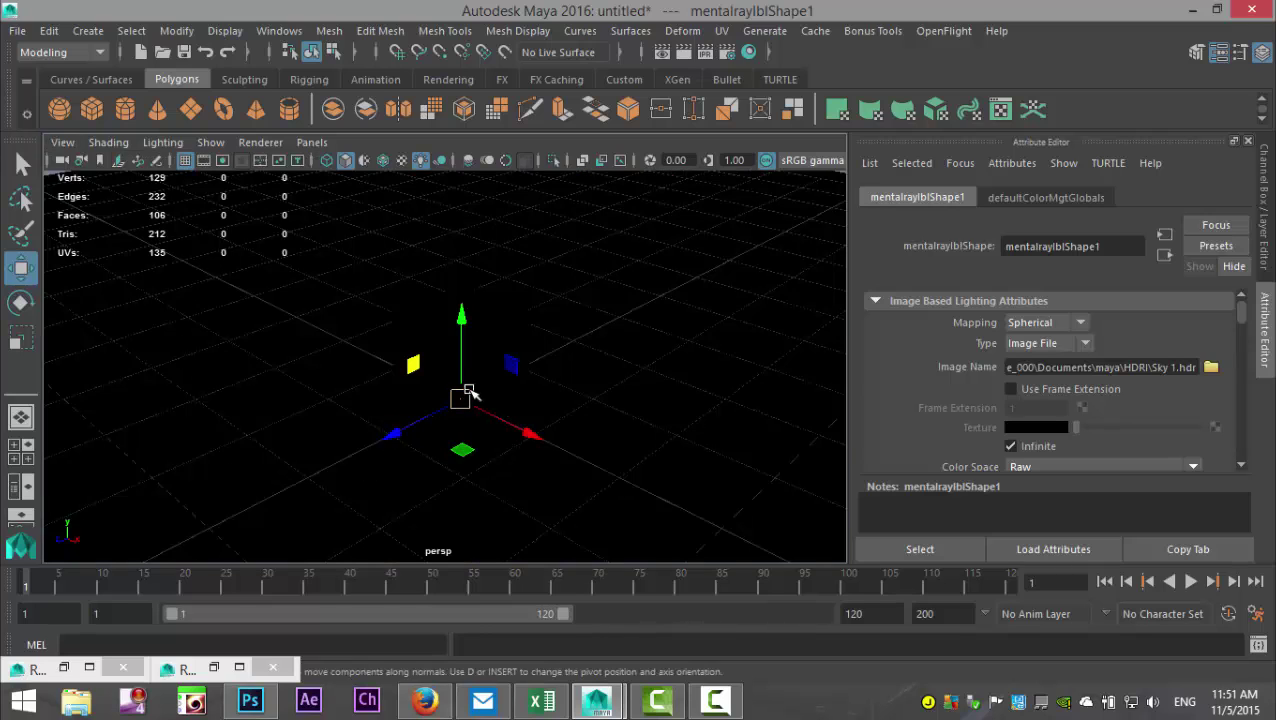
{"action": "left_click", "coordinate": [660, 54]}
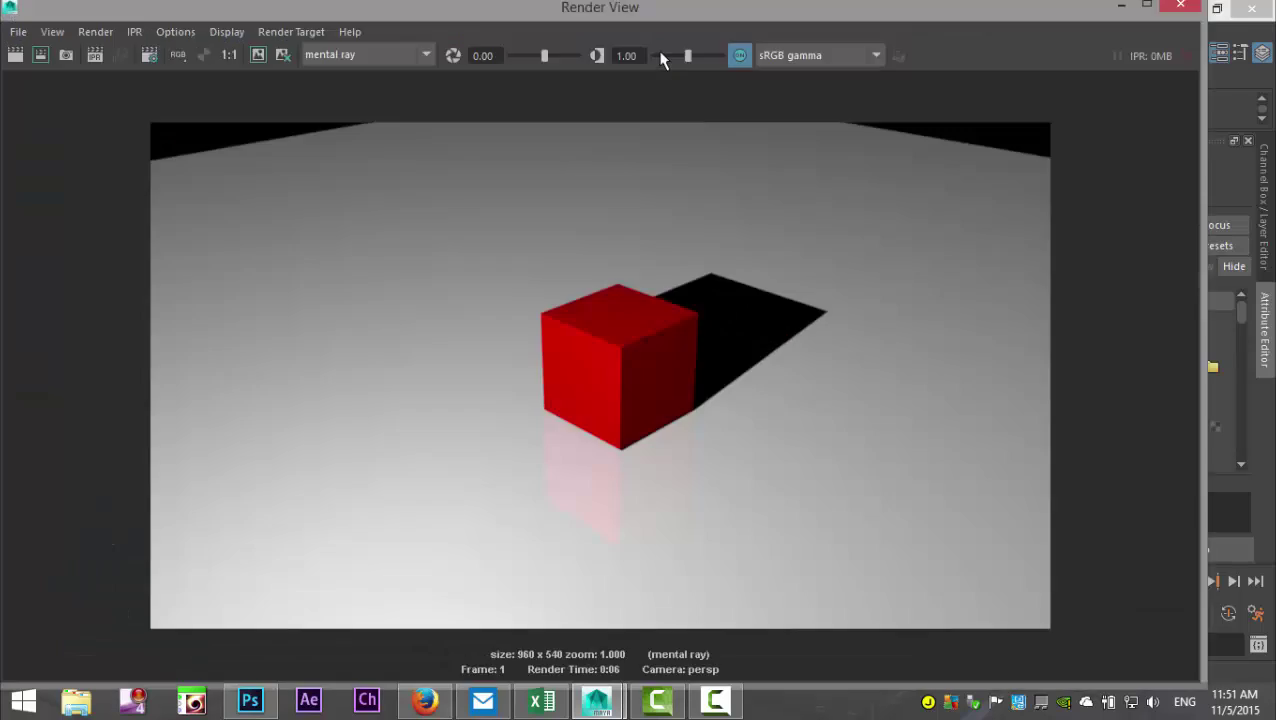
{"action": "left_click", "coordinate": [15, 55]}
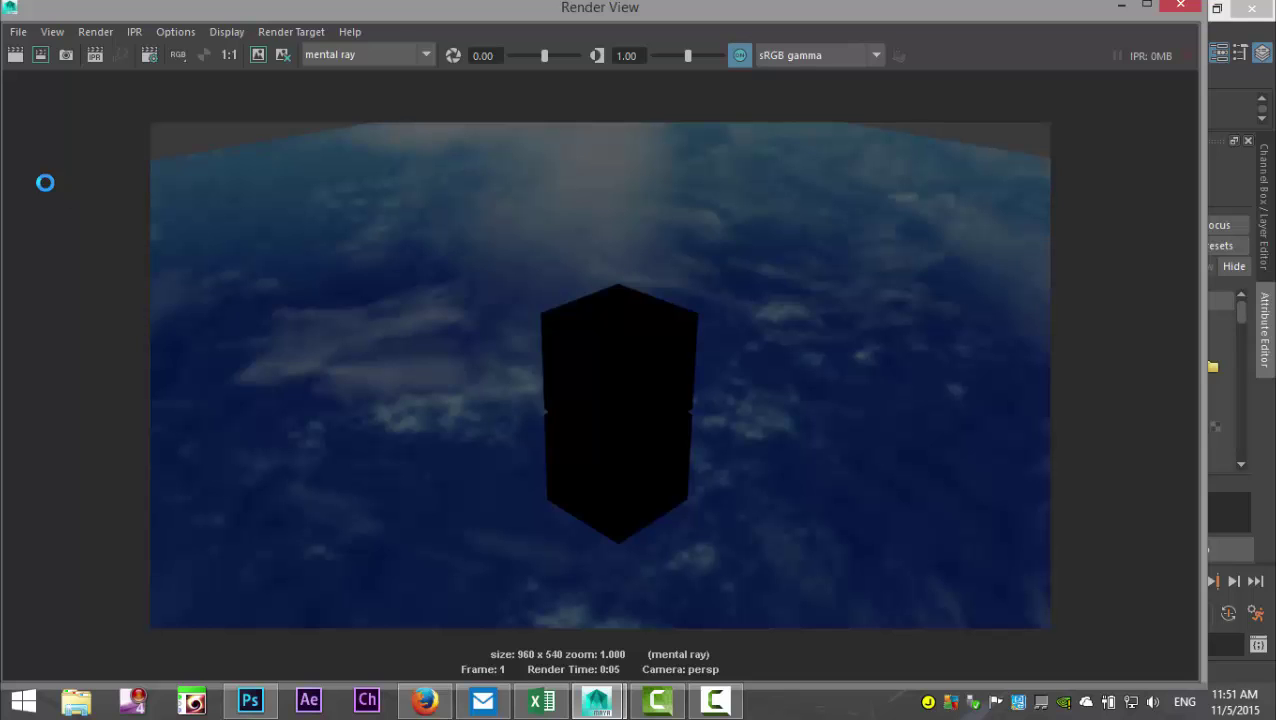
{"action": "left_click", "coordinate": [1122, 7]}
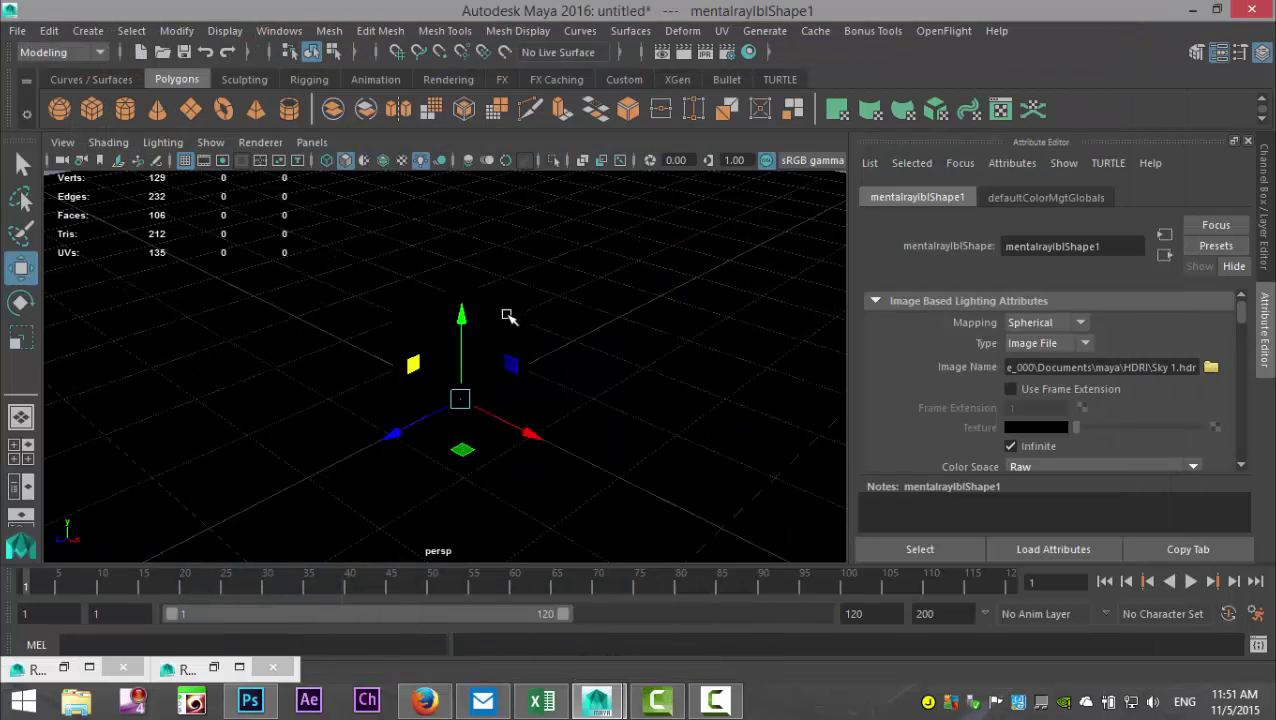
Assign a new mia_material_x material to the cube
{"action": "key", "text": "g"}
{"action": "right_click_drag", "start_coordinate": [489, 310], "coordinate": [500, 622]}
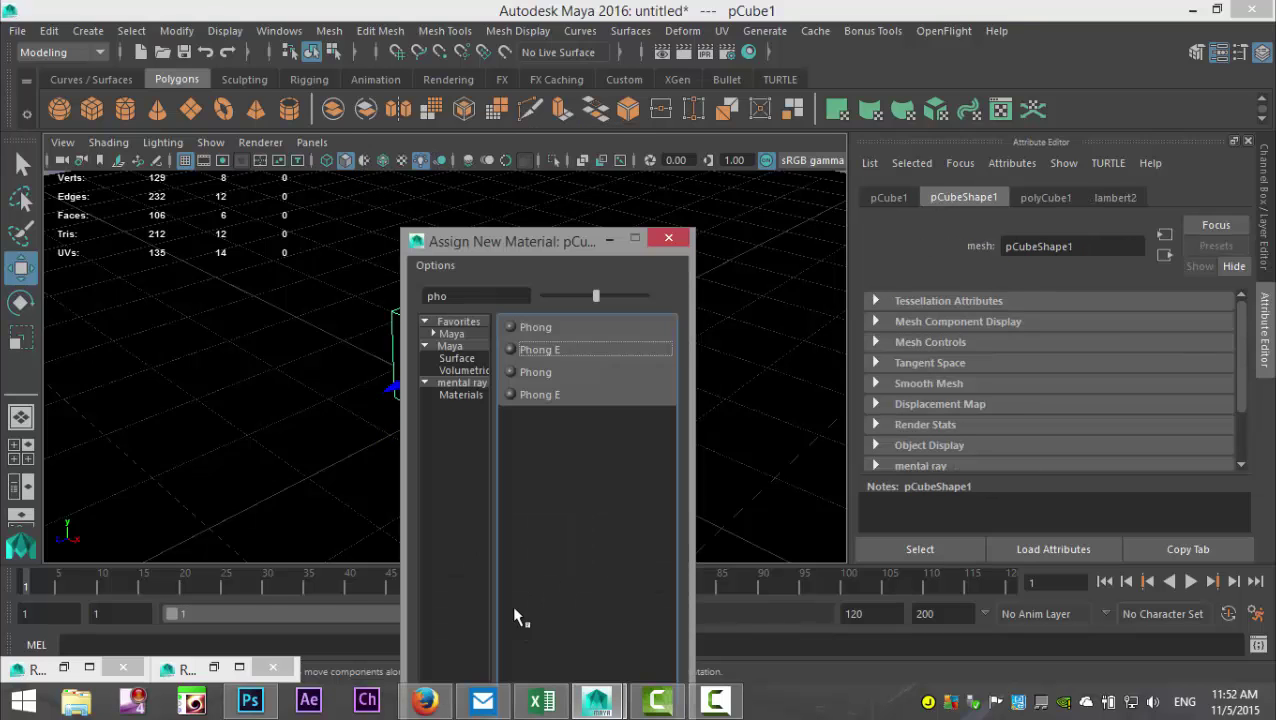
{"action": "double_click", "coordinate": [490, 300]}
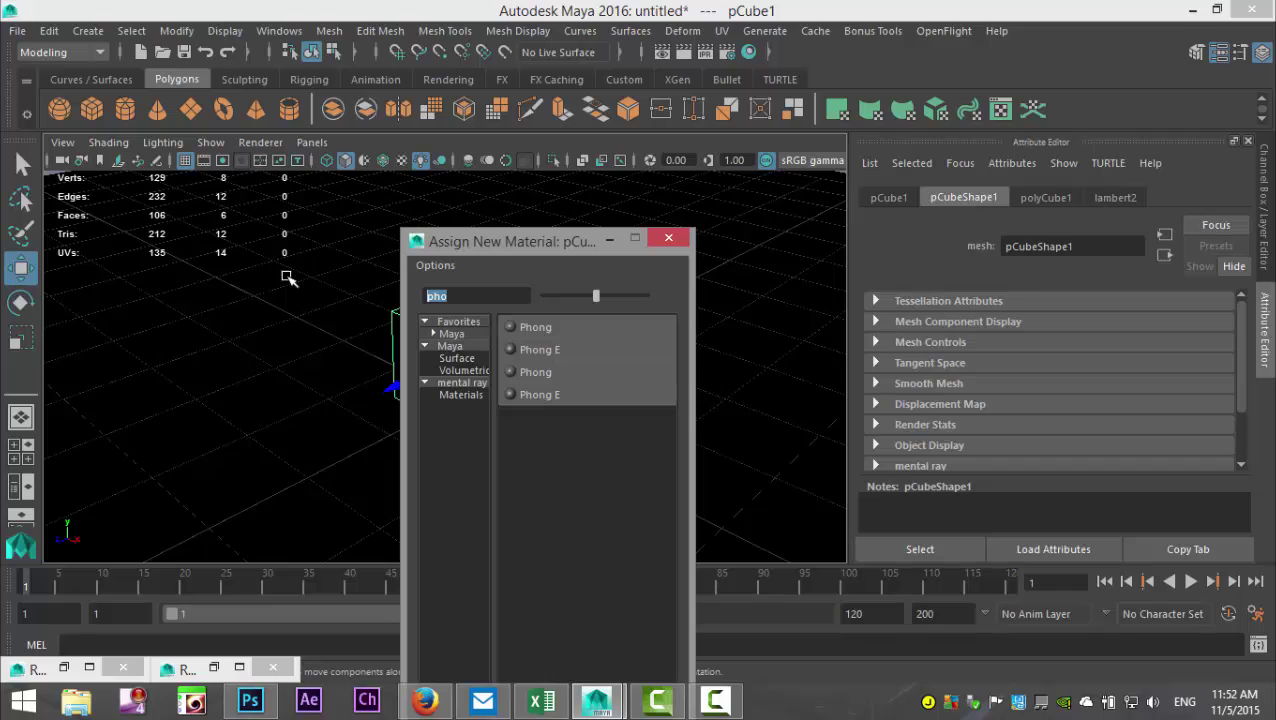
{"action": "type", "text": "mia"}
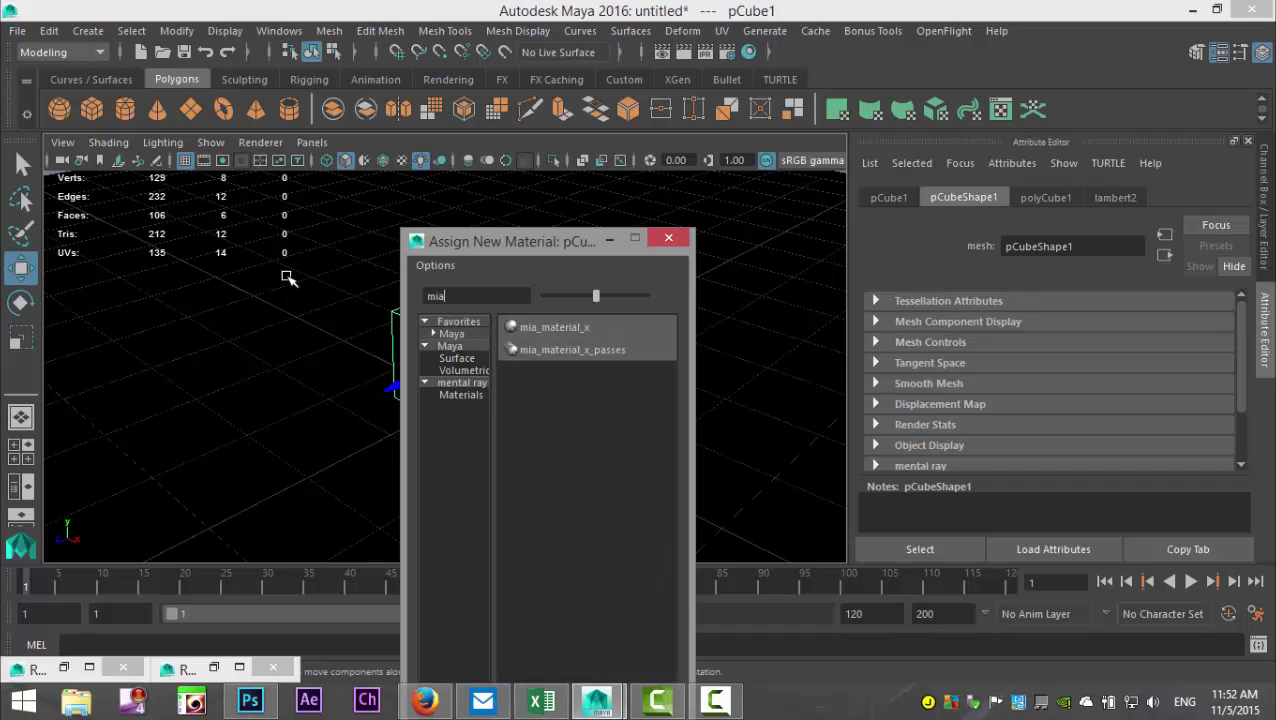
{"action": "left_click", "coordinate": [557, 328]}
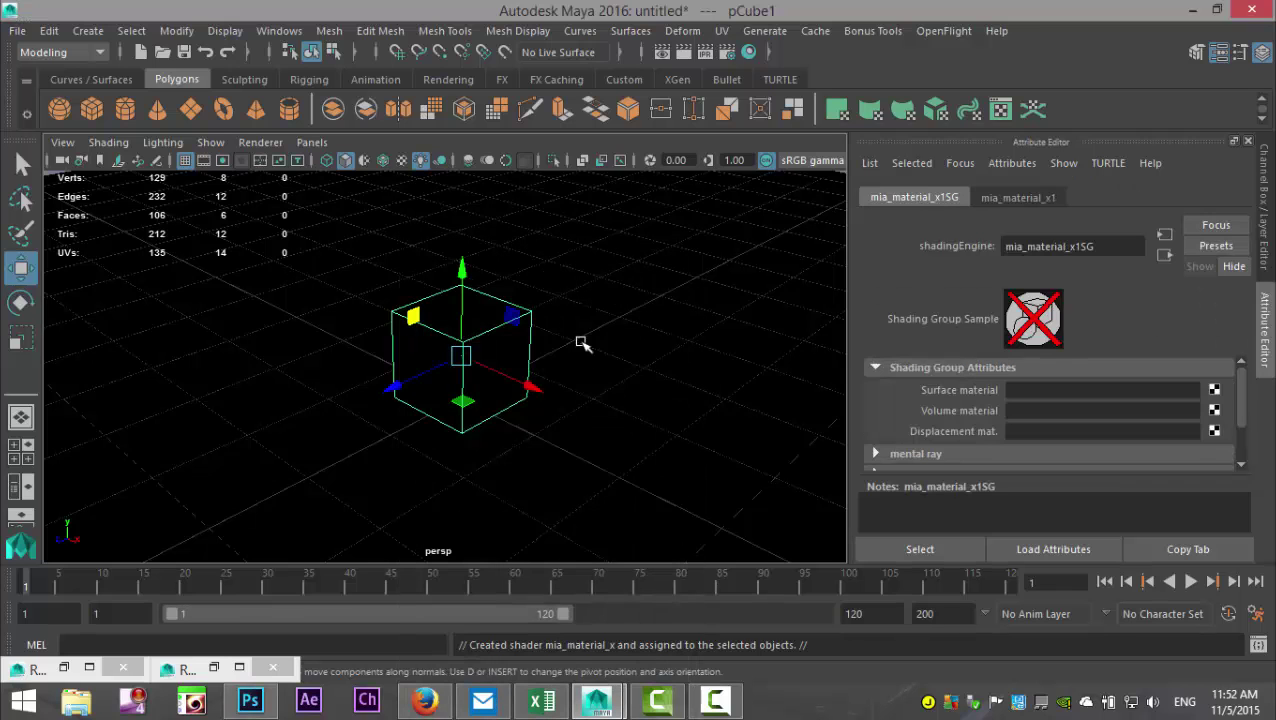
Apply the Chrome preset to the cube's mia_material_x material
{"action": "left_click", "coordinate": [1045, 199]}
{"action": "left_click", "coordinate": [1207, 246]}
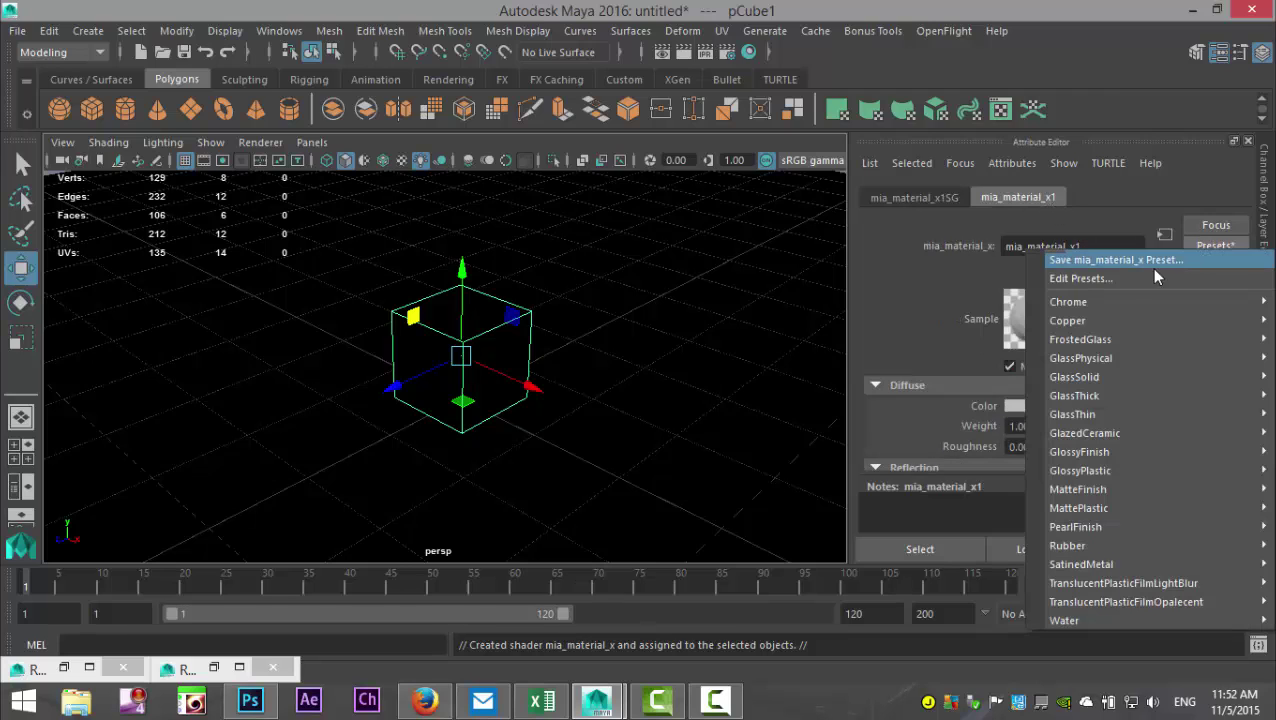
{"action": "mouse_move", "coordinate": [1102, 300]}
{"action": "left_click", "coordinate": [958, 300]}
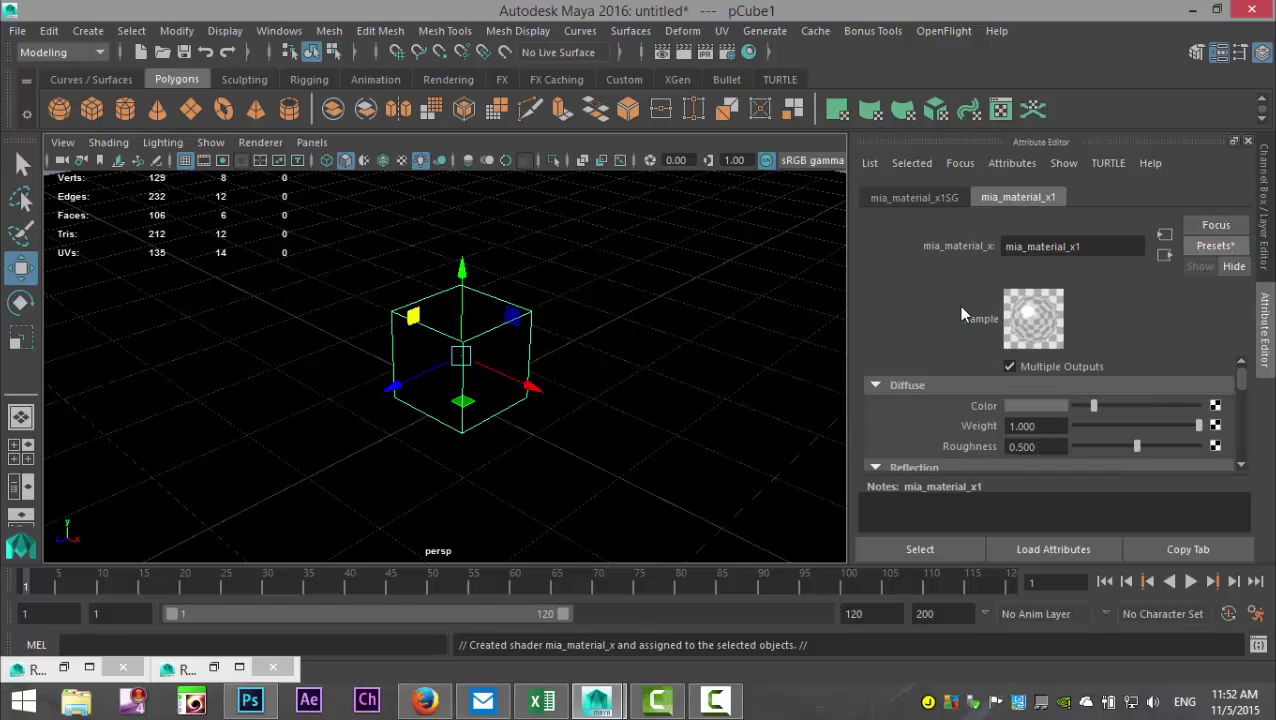
Render the scene again with mental ray to check the cube's chrome material
{"action": "left_click", "coordinate": [661, 54]}
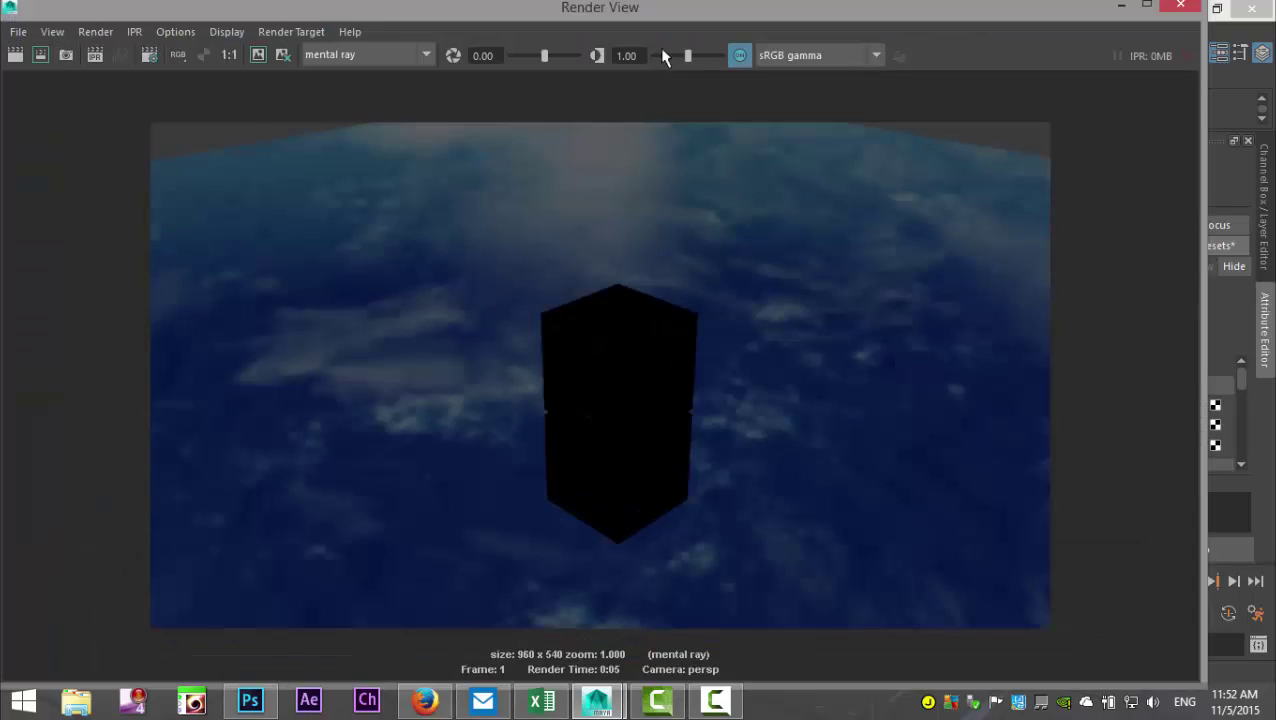
{"action": "left_click", "coordinate": [16, 54]}
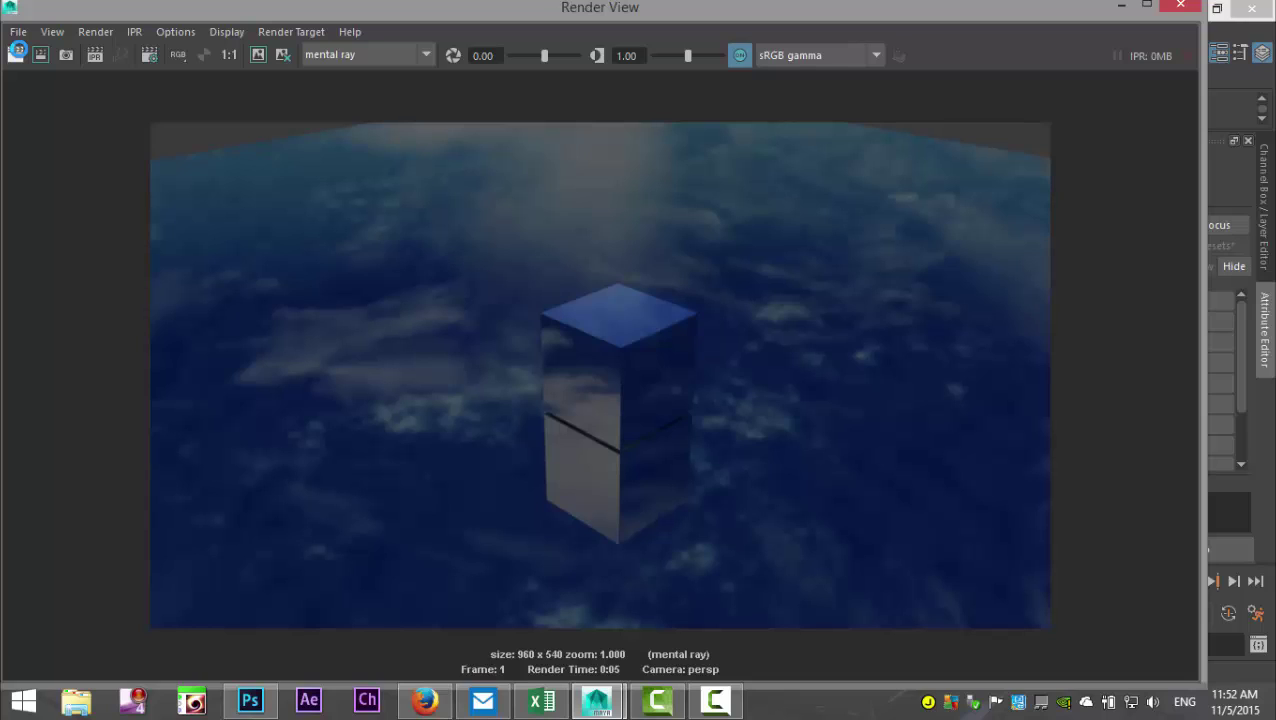
{"action": "left_click", "coordinate": [1121, 7]}
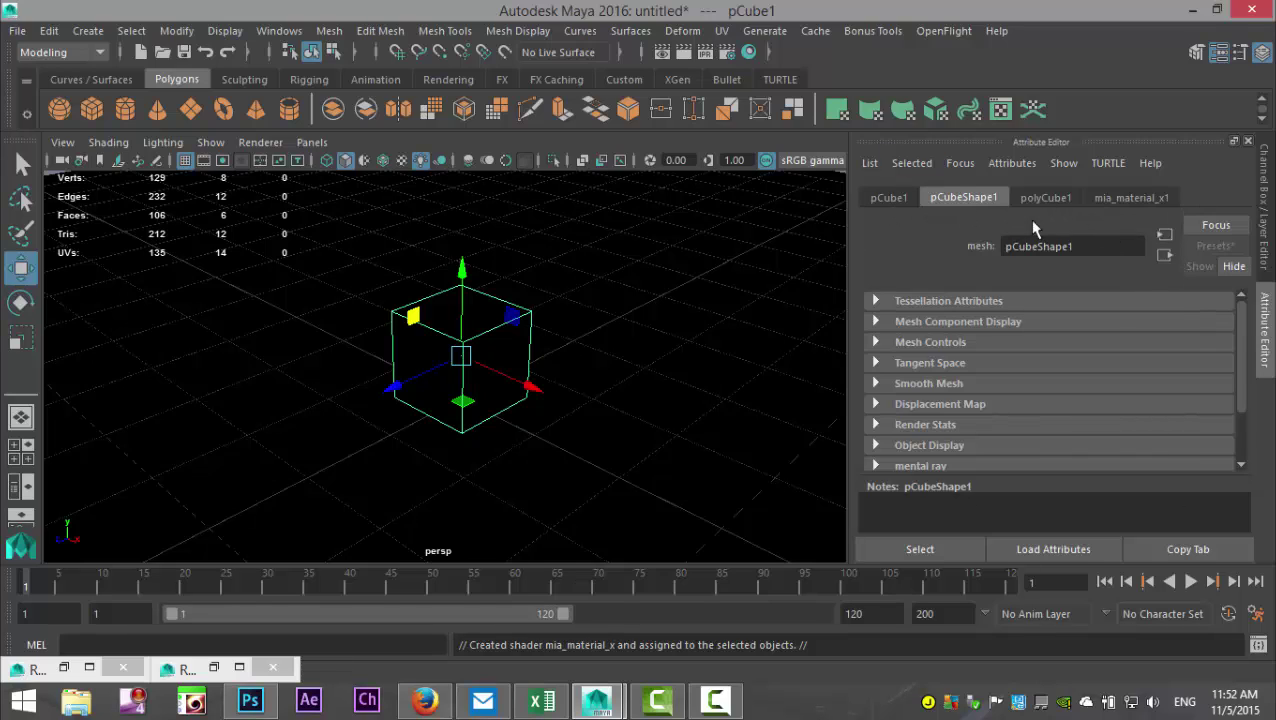
Enable Emit Light on the scene's image-based lighting node that uses the Sky 1.hdr image
{"action": "left_click", "coordinate": [731, 58]}
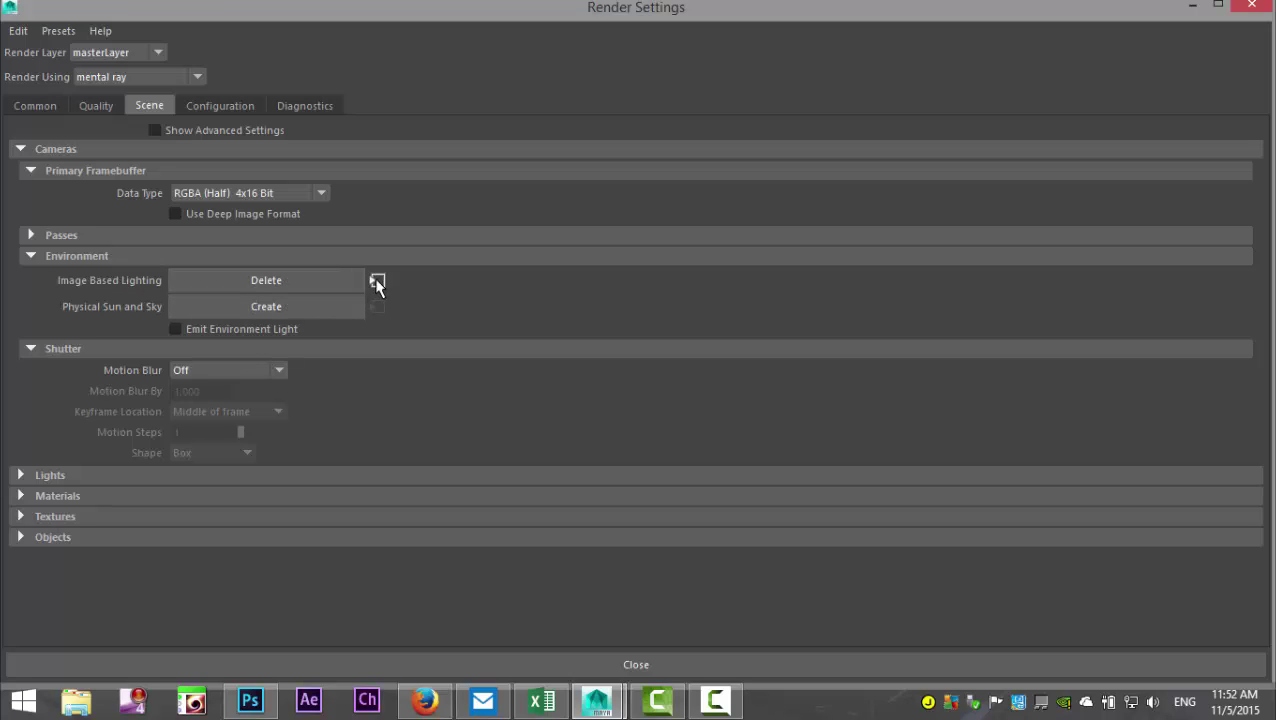
{"action": "left_click", "coordinate": [1192, 6]}
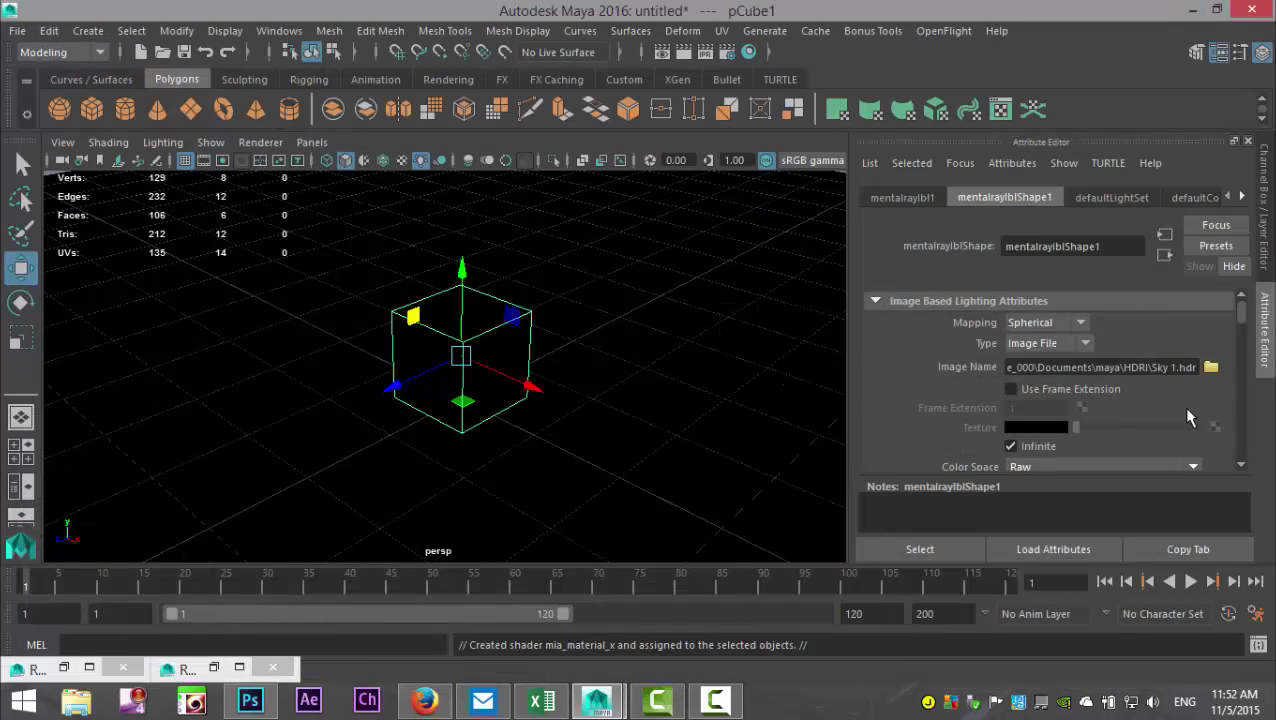
{"action": "scroll", "coordinate": [1164, 393], "scroll_direction": "down", "scroll_amount": 3}
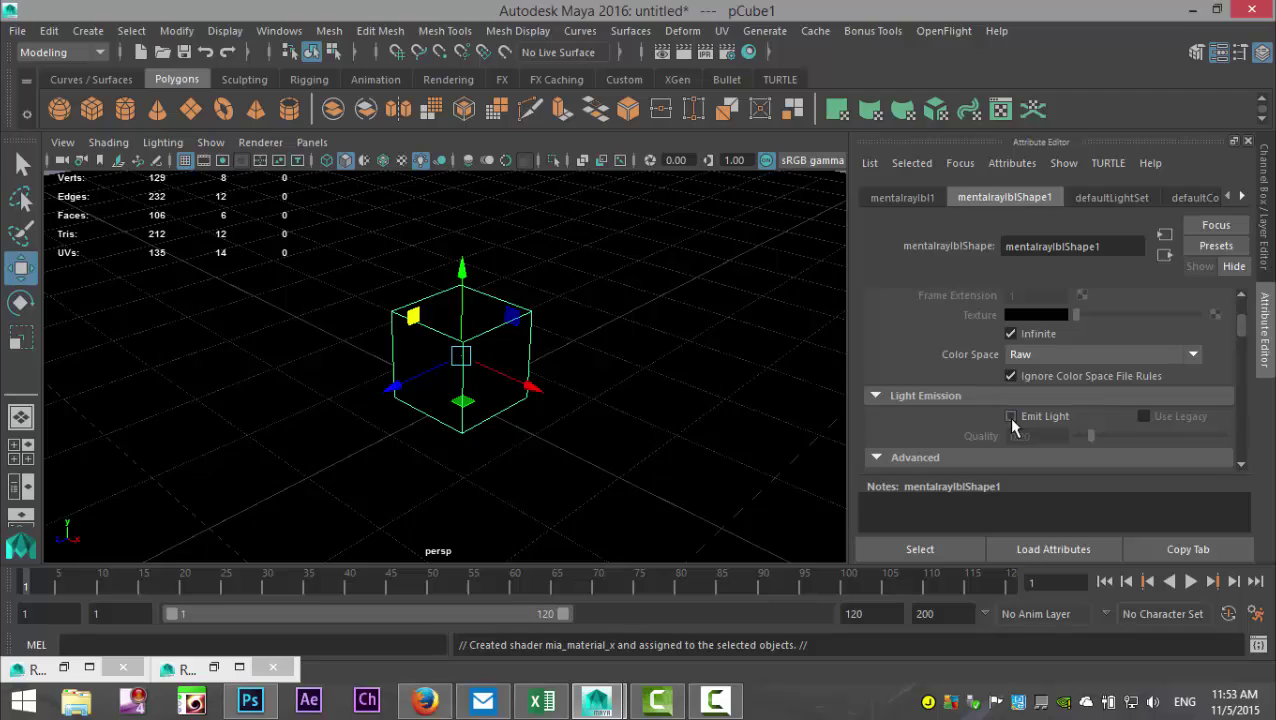
{"action": "left_click", "coordinate": [1011, 418]}
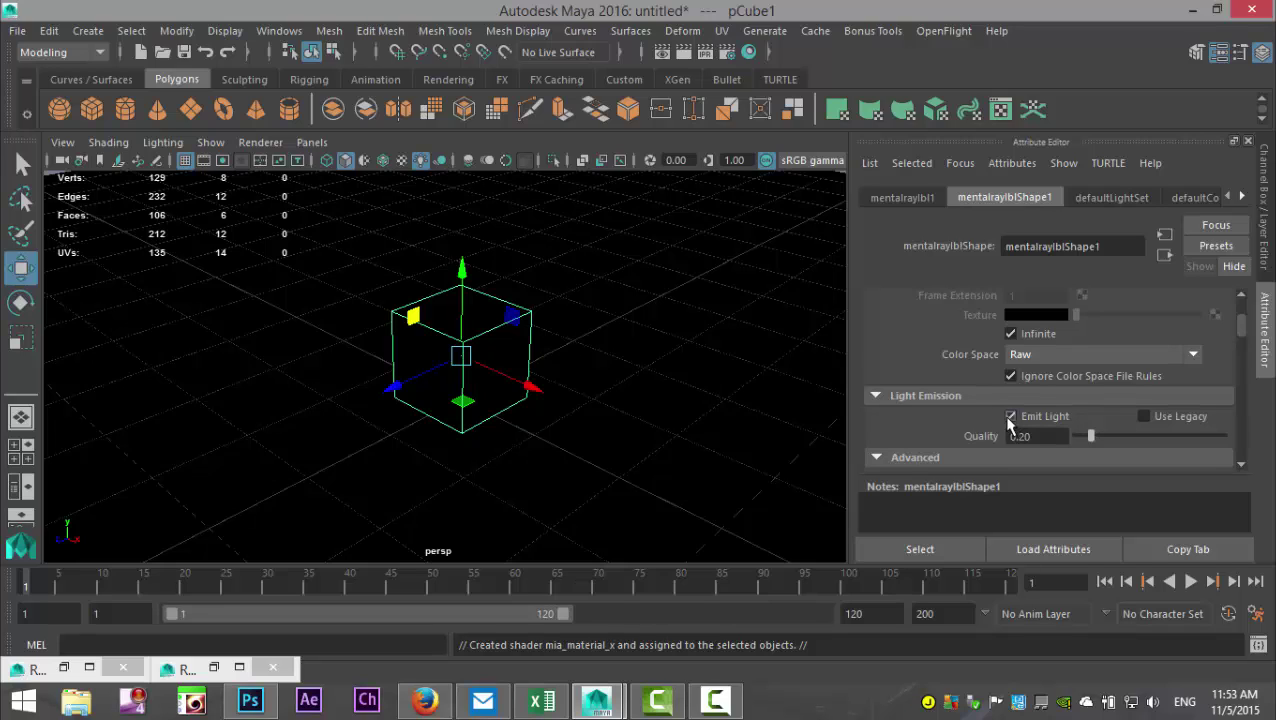
Render the scene with mental ray to check the light emitted by the HDRI environment on the chrome cube
{"action": "left_click", "coordinate": [664, 53]}
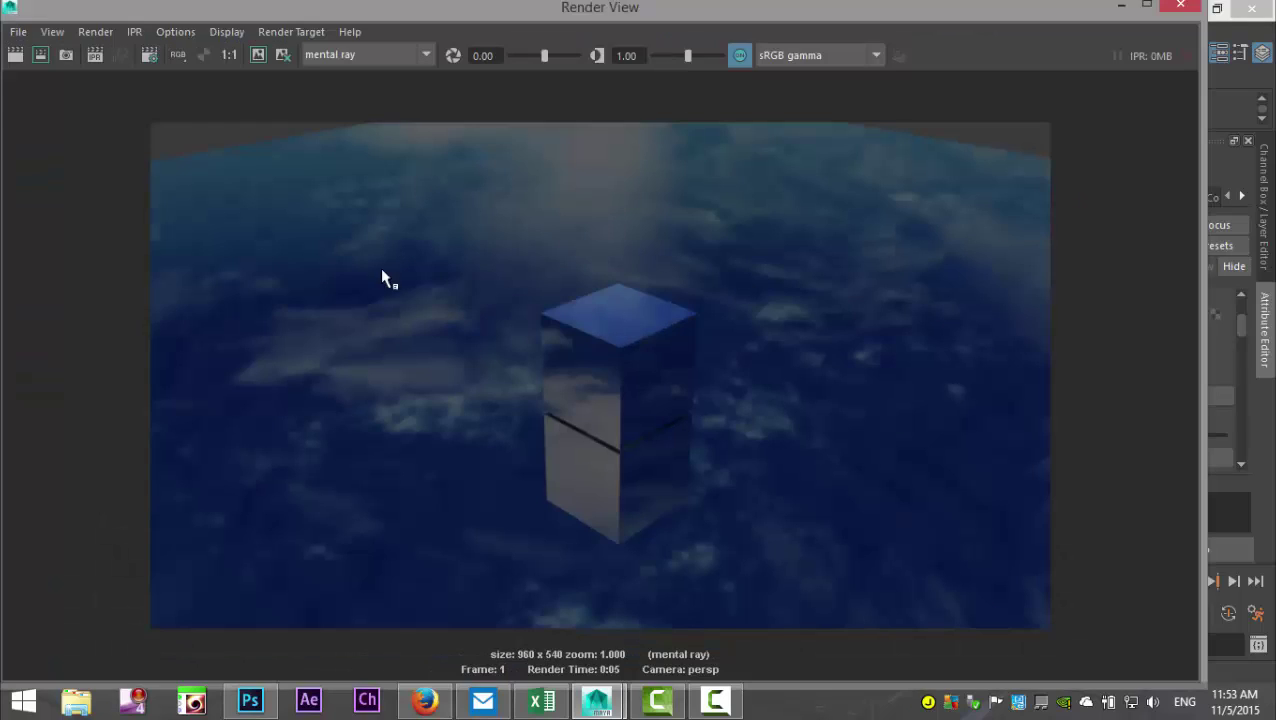
{"action": "left_click", "coordinate": [15, 56]}
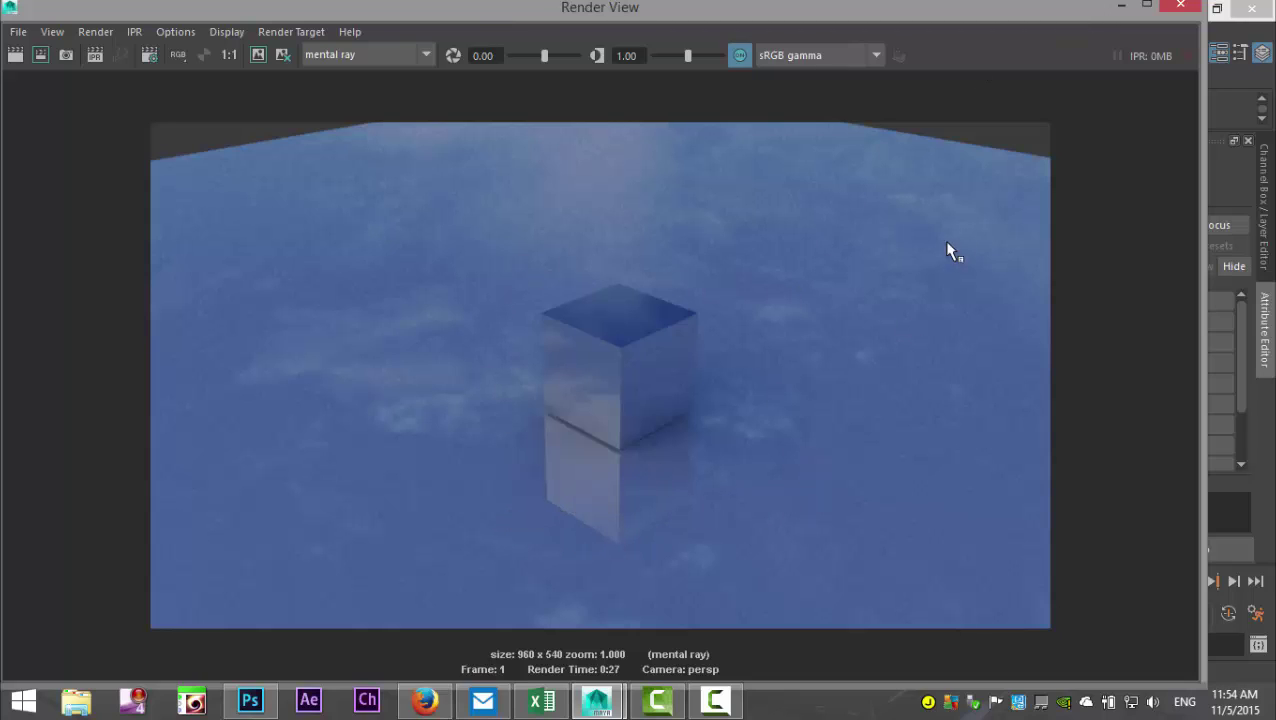
{"action": "left_click", "coordinate": [1121, 8]}
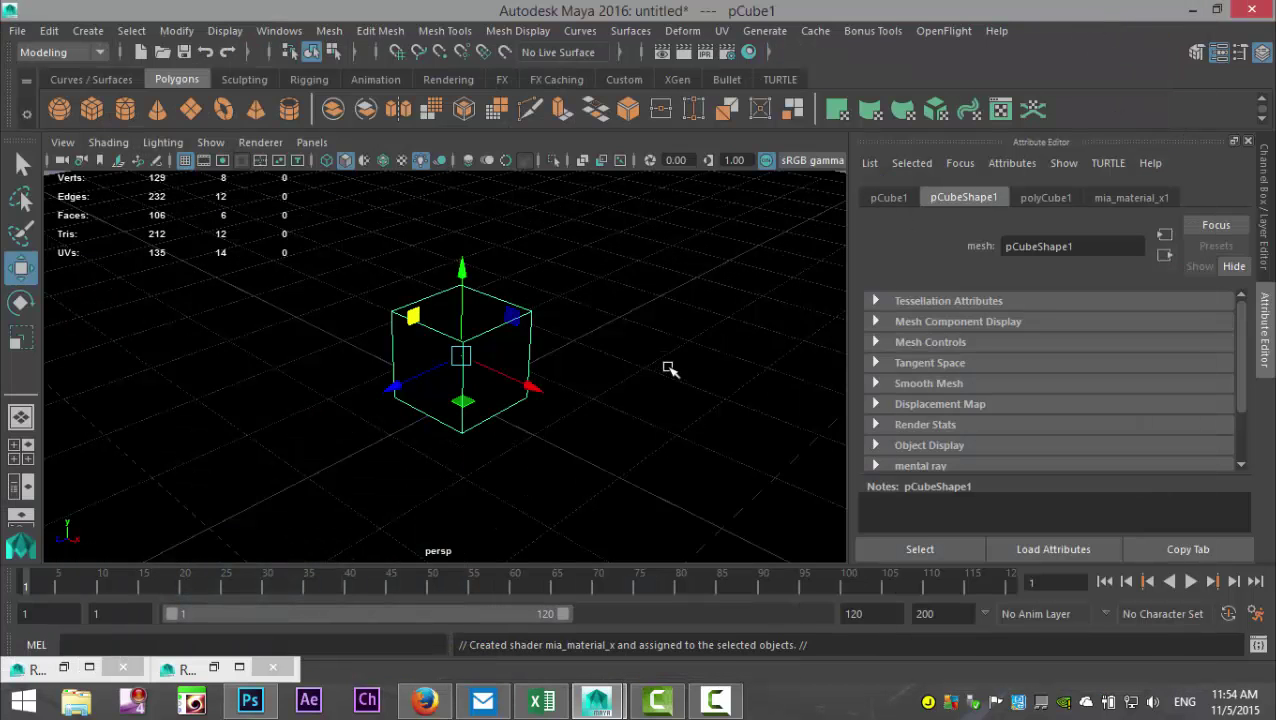